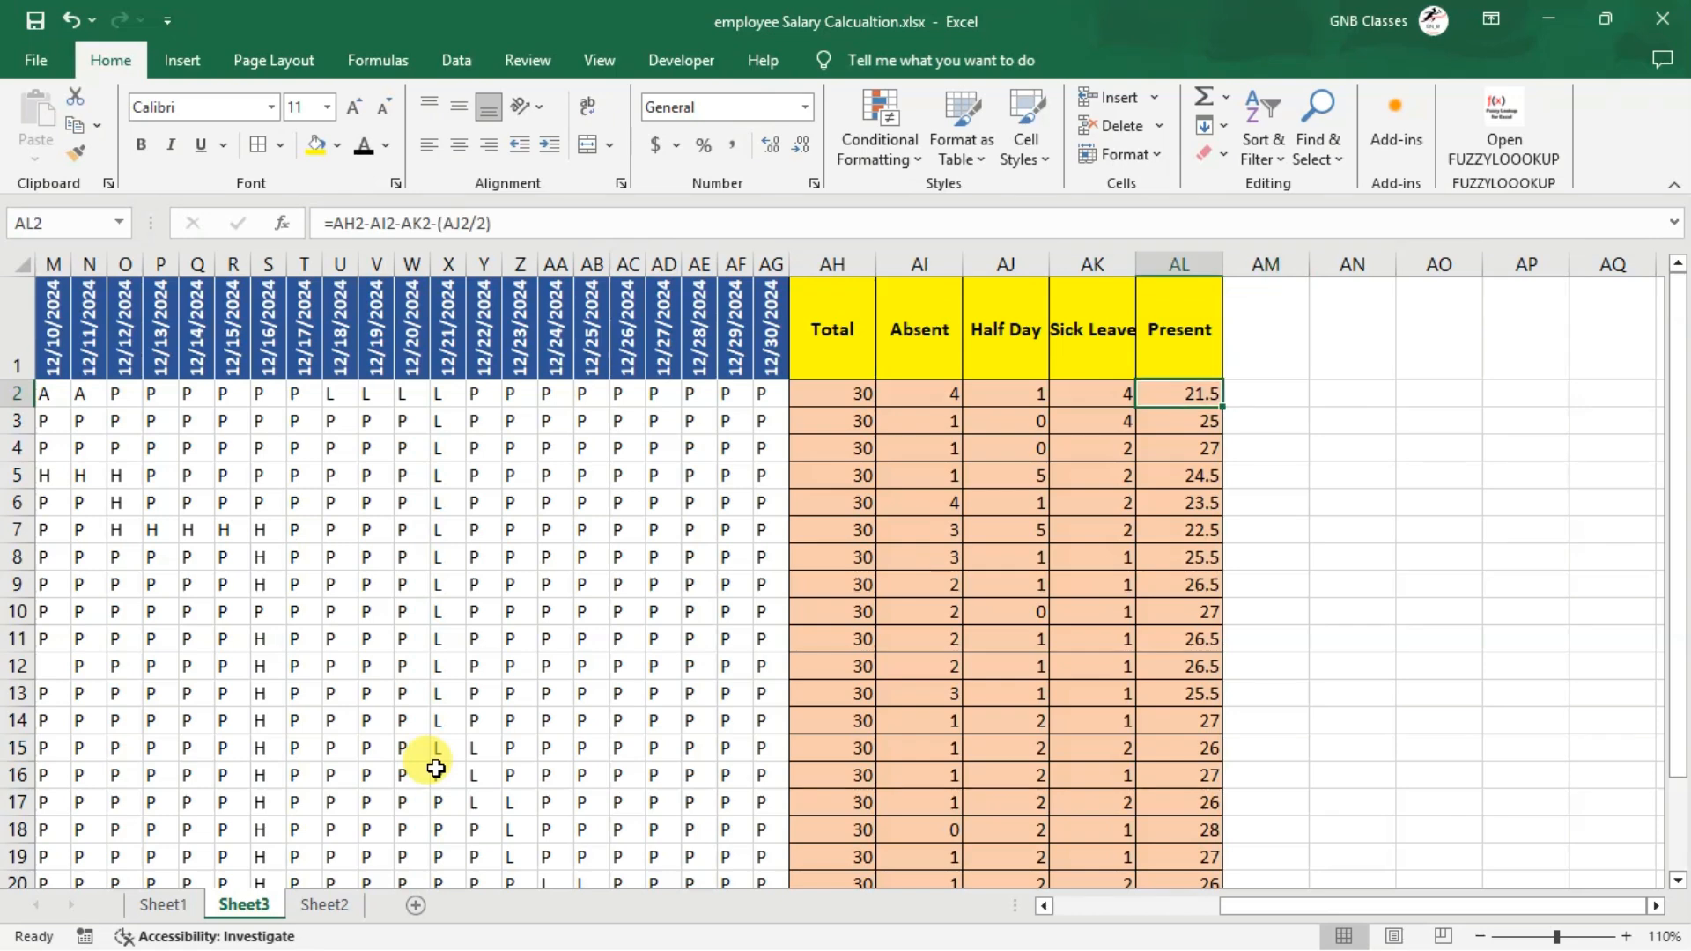
Examine the daily attendance marks on Sheet3 from the Present totals back to the No, Emp ID and Name columns
{"action": "key", "text": "Left"}
{"action": "key", "text": "Left"}
{"action": "key", "text": "Left"}
{"action": "key", "text": "Left"}
{"action": "key", "text": "Left"}
{"action": "key", "text": "Left"}
{"action": "key", "text": "Left"}
{"action": "key", "text": "Left"}
{"action": "key", "text": "Left"}
{"action": "key", "text": "Left"}
{"action": "key", "text": "Left"}
{"action": "key", "text": "Left"}
{"action": "key", "text": "Left"}
{"action": "key", "text": "Left"}
{"action": "key", "text": "Left"}
{"action": "key", "text": "Left"}
{"action": "key", "text": "Left"}
{"action": "key", "text": "Left"}
{"action": "key", "text": "Left"}
{"action": "key", "text": "Left"}
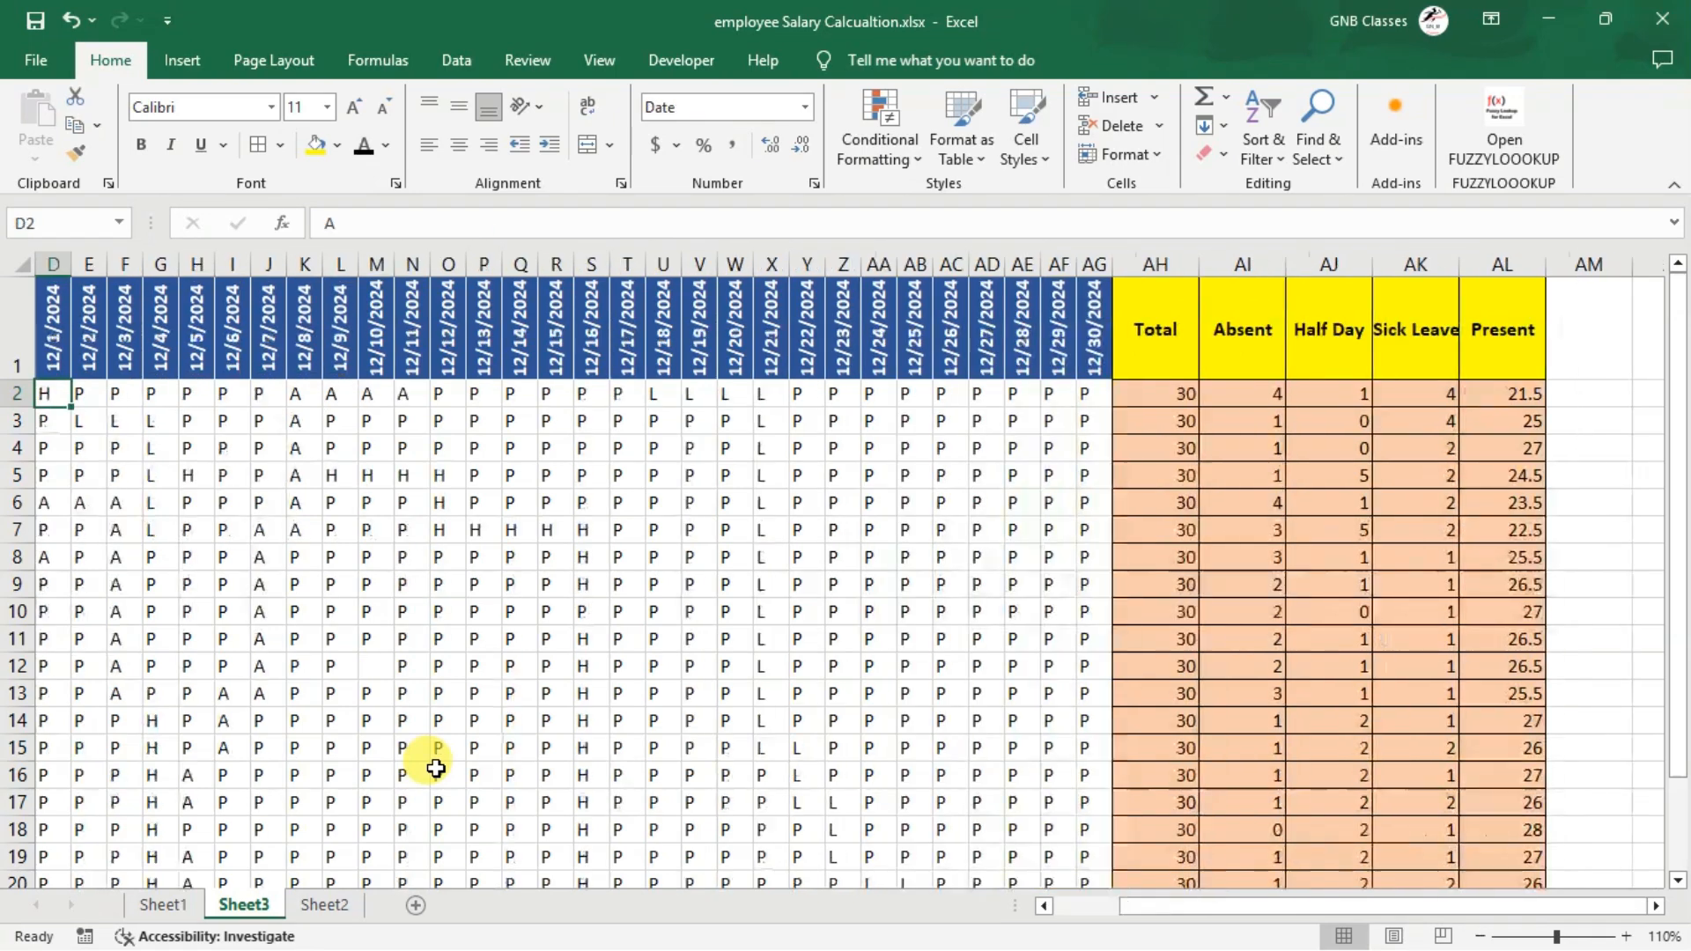
{"action": "key", "text": "Down"}
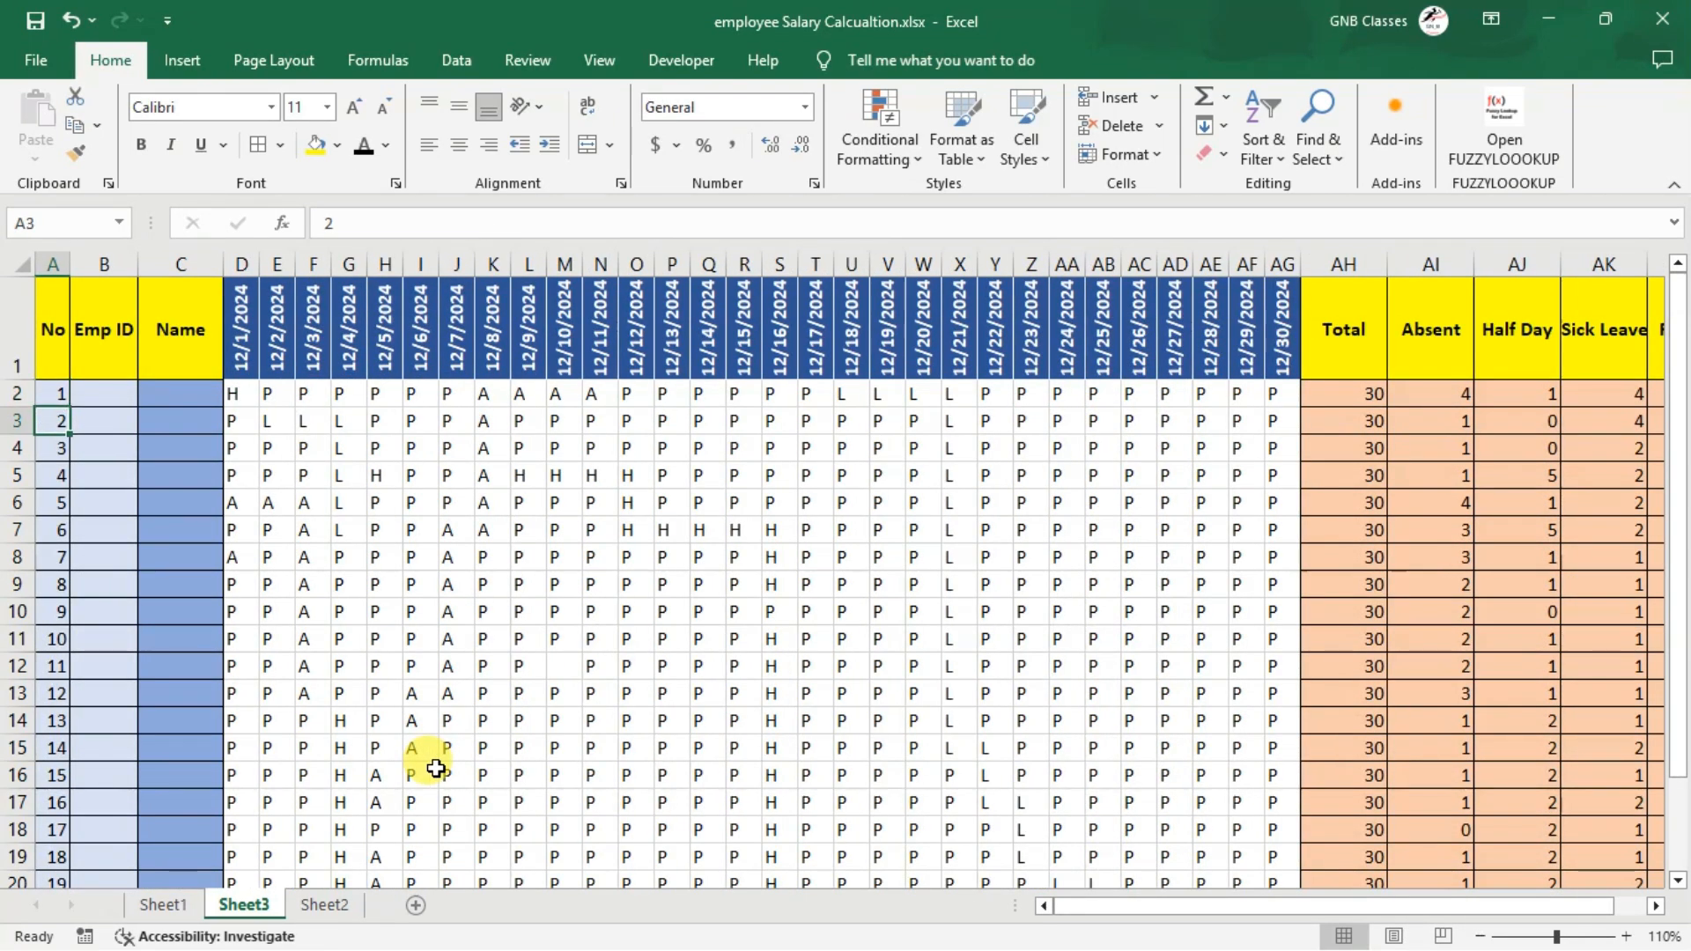
Compare the employee and salary columns on Sheet1 with the attendance records and totals on Sheet3
{"action": "left_click", "coordinate": [162, 904]}
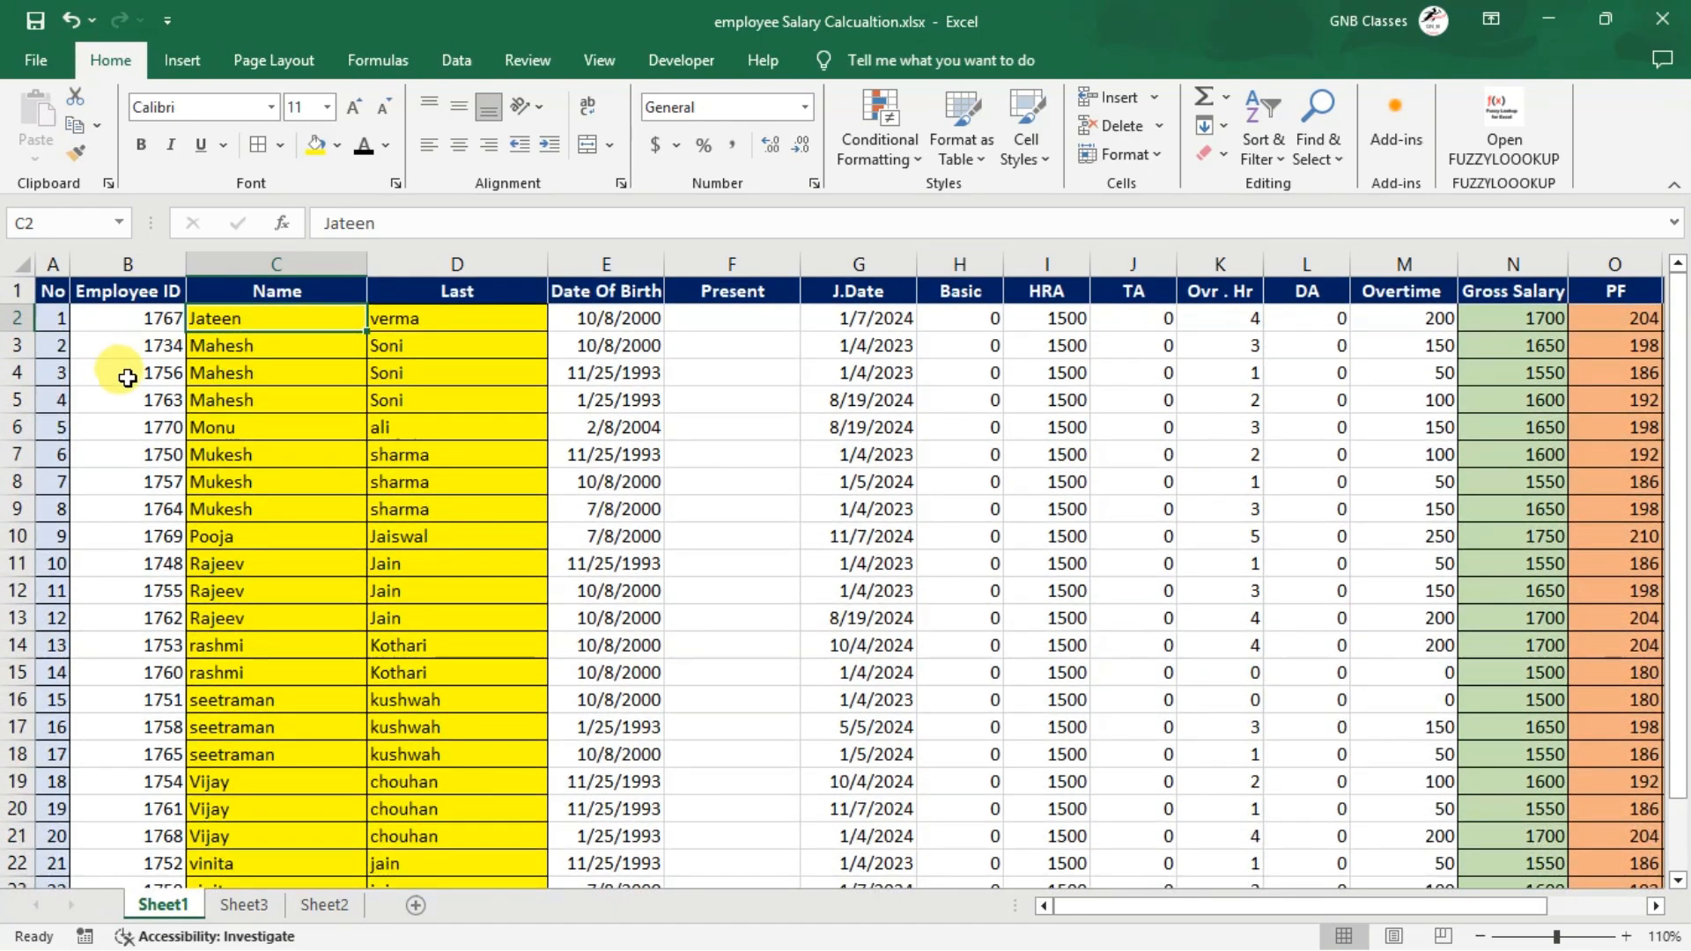
{"action": "left_click", "coordinate": [244, 907]}
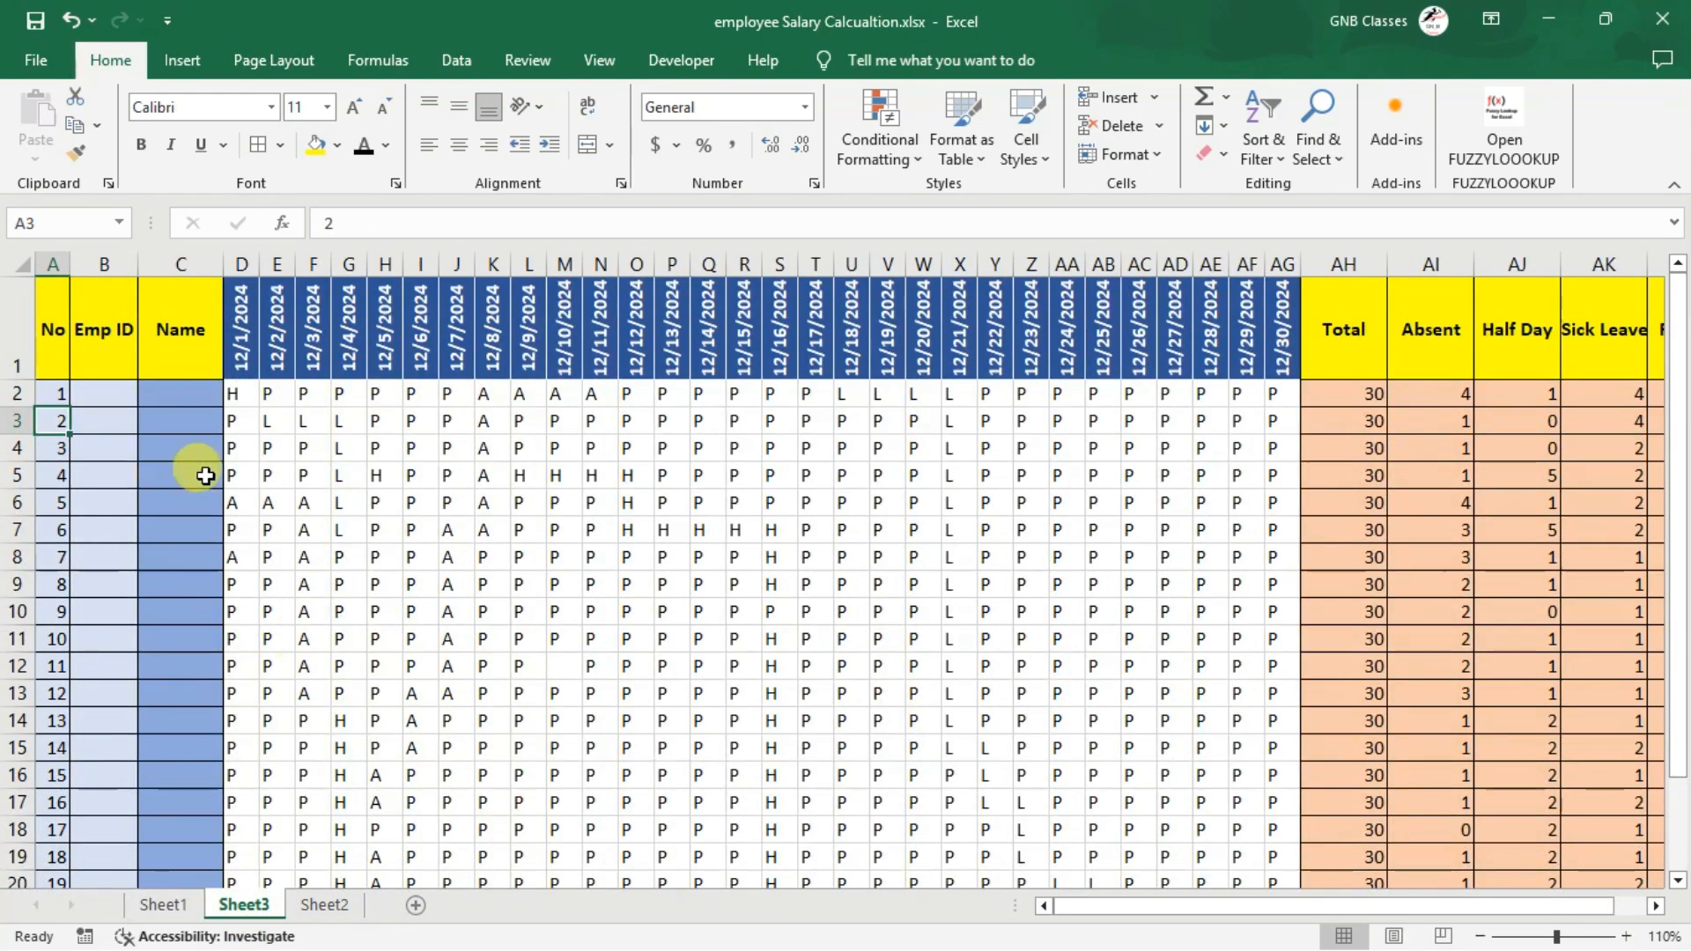
{"action": "scroll", "coordinate": [938, 532], "scroll_direction": "right", "scroll_amount": 2}
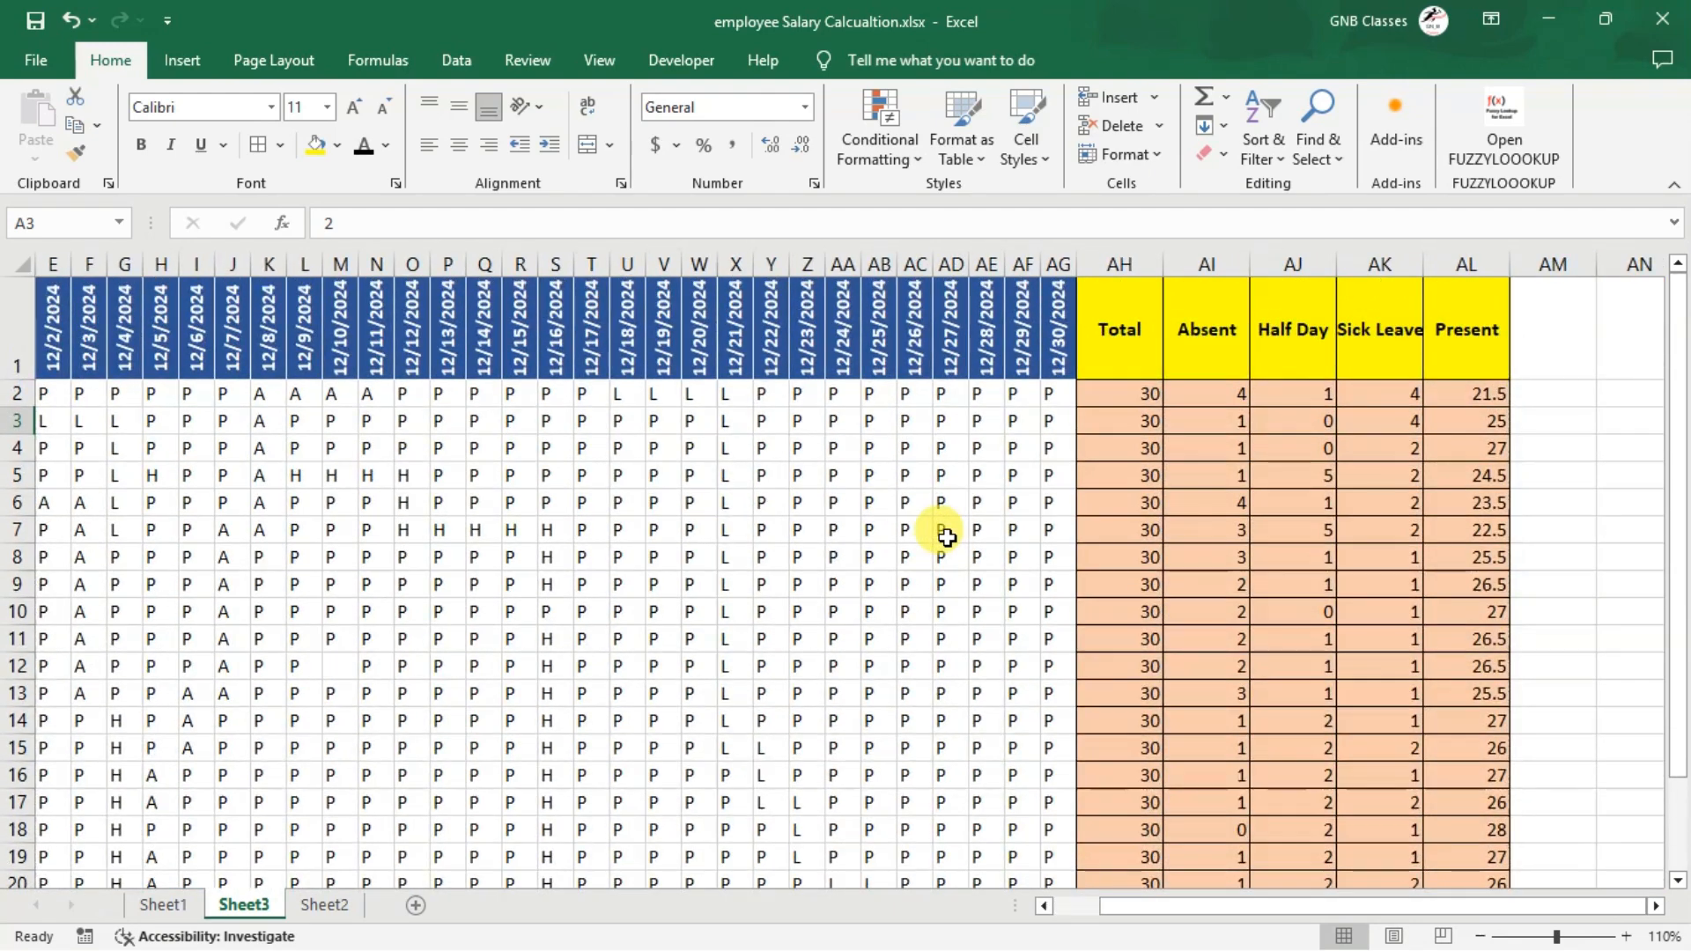
{"action": "scroll", "coordinate": [946, 537], "scroll_direction": "left", "scroll_amount": 1}
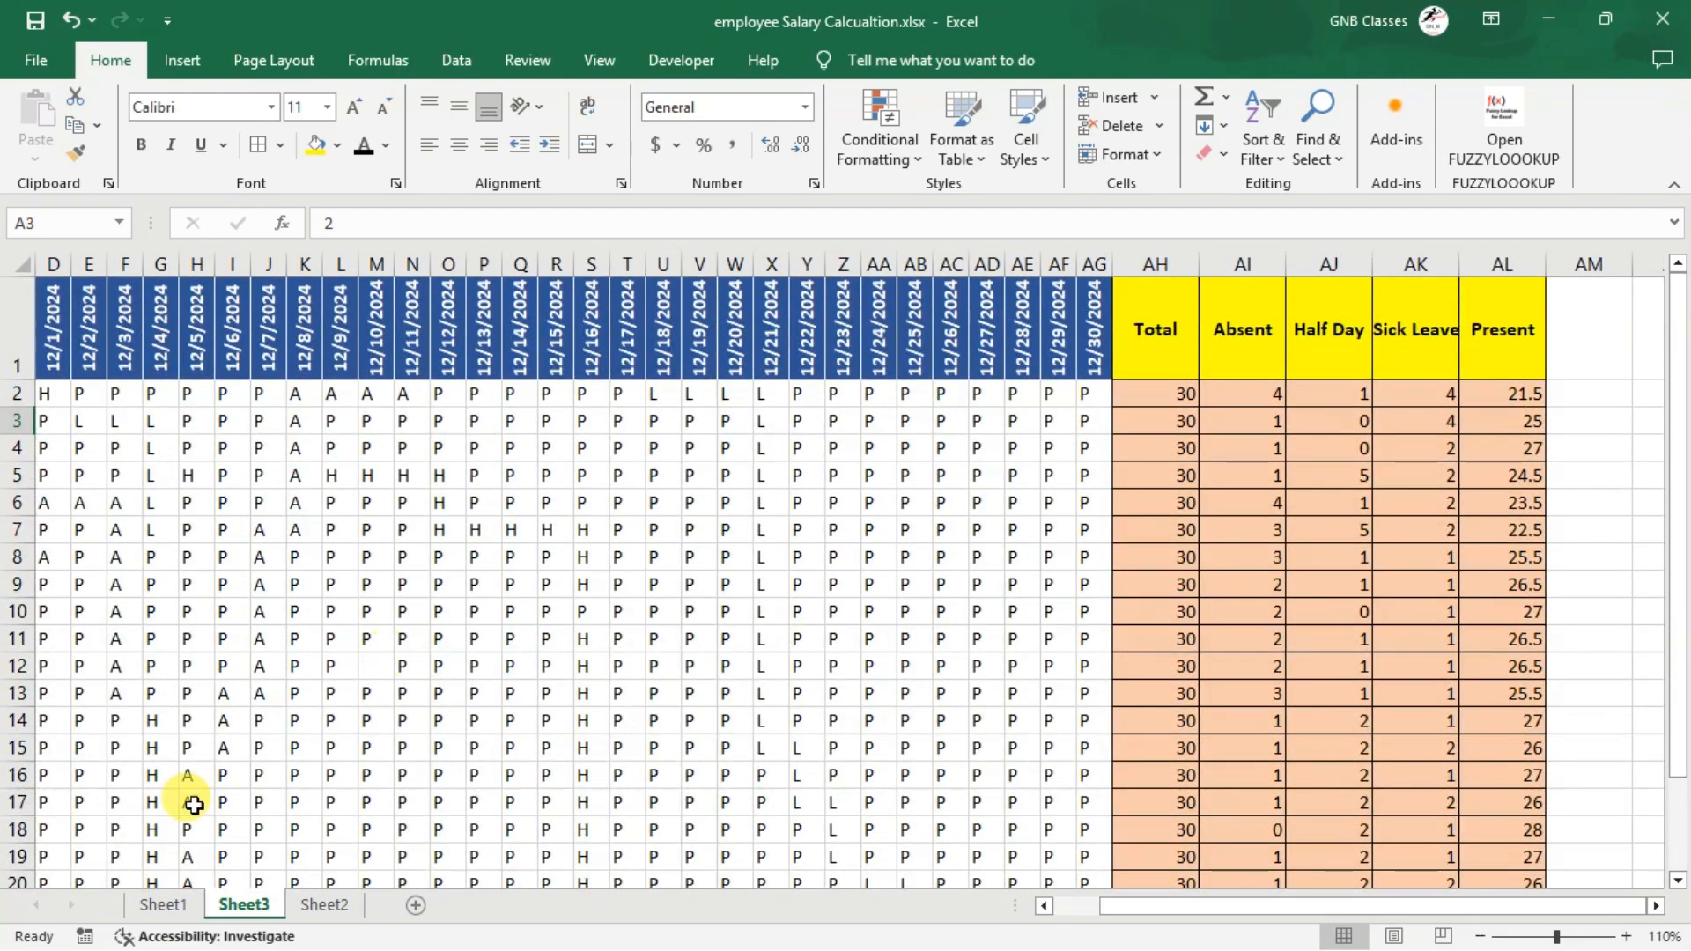
{"action": "left_click", "coordinate": [162, 905]}
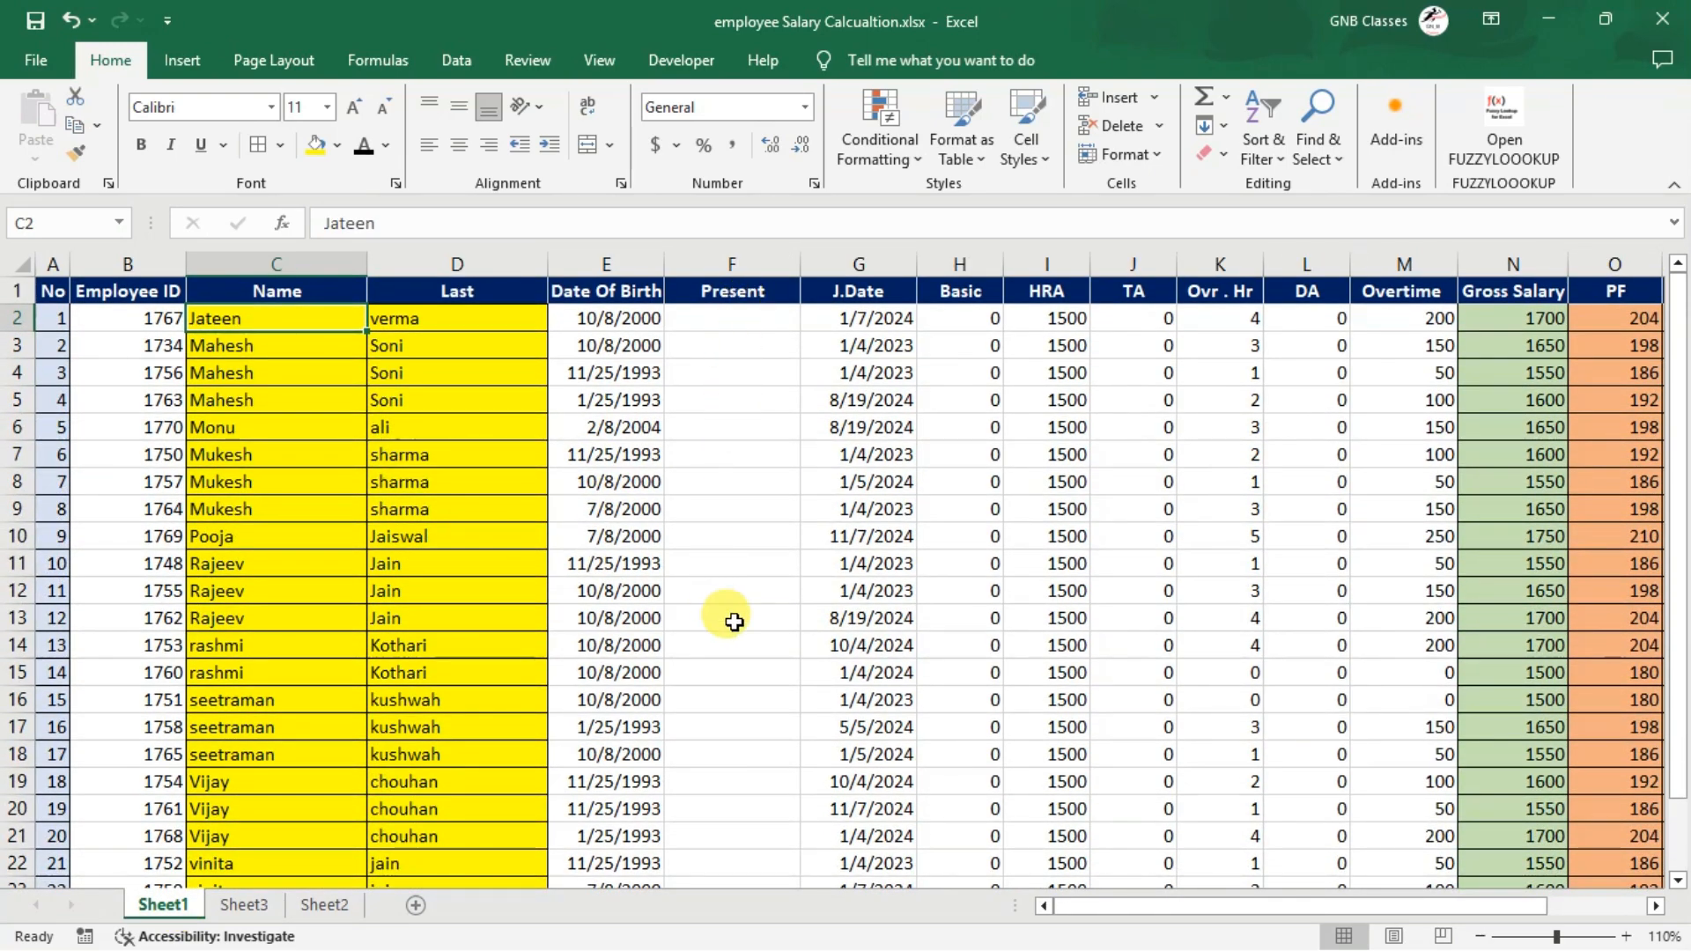
{"action": "scroll", "coordinate": [1448, 427], "scroll_direction": "right", "scroll_amount": 3}
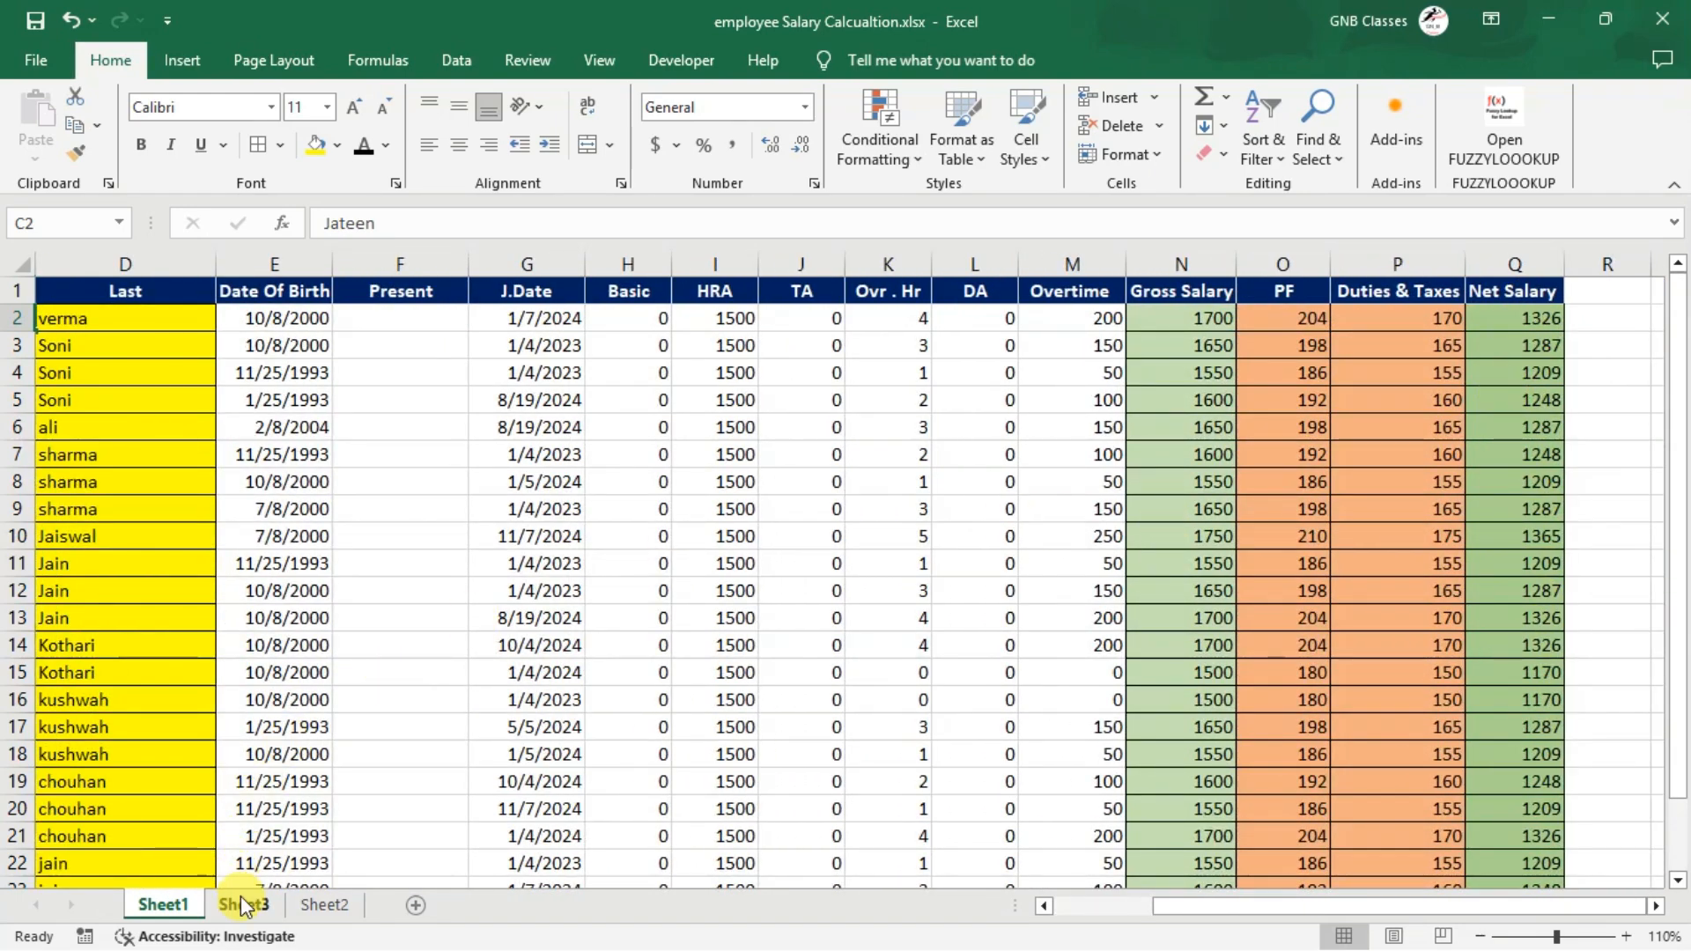
{"action": "scroll", "coordinate": [329, 625], "scroll_direction": "left", "scroll_amount": 3}
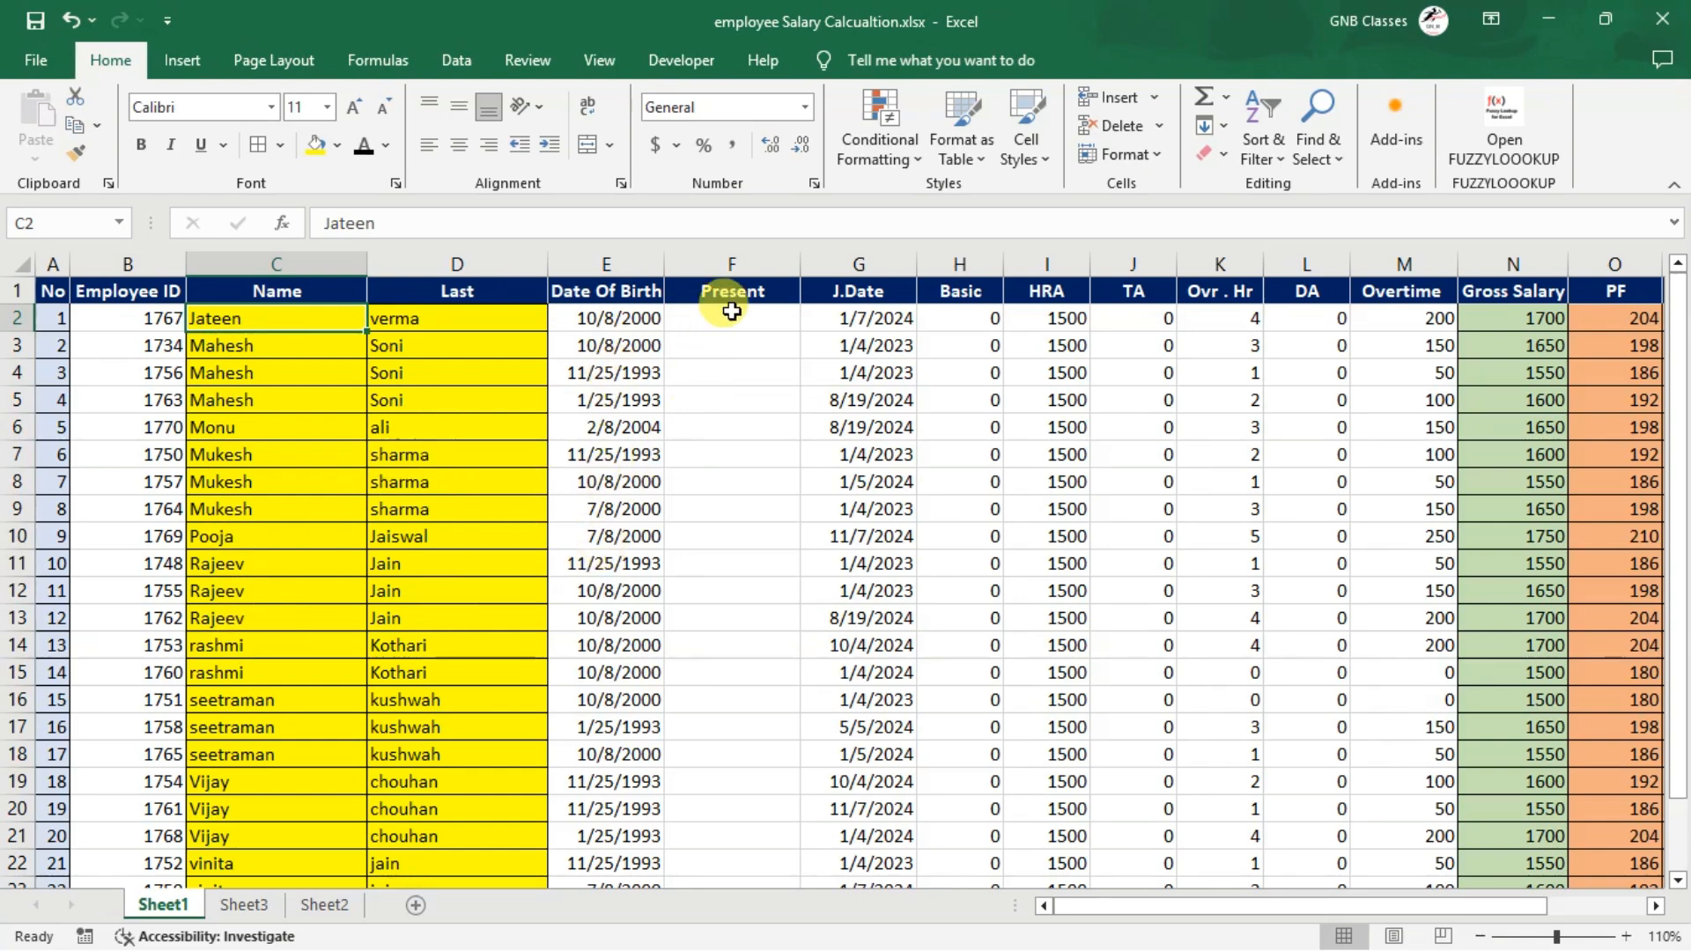
Check the Present column on Sheet1 against the Present totals on Sheet3, and review the salary columns through Net Salary
{"action": "left_click", "coordinate": [763, 325]}
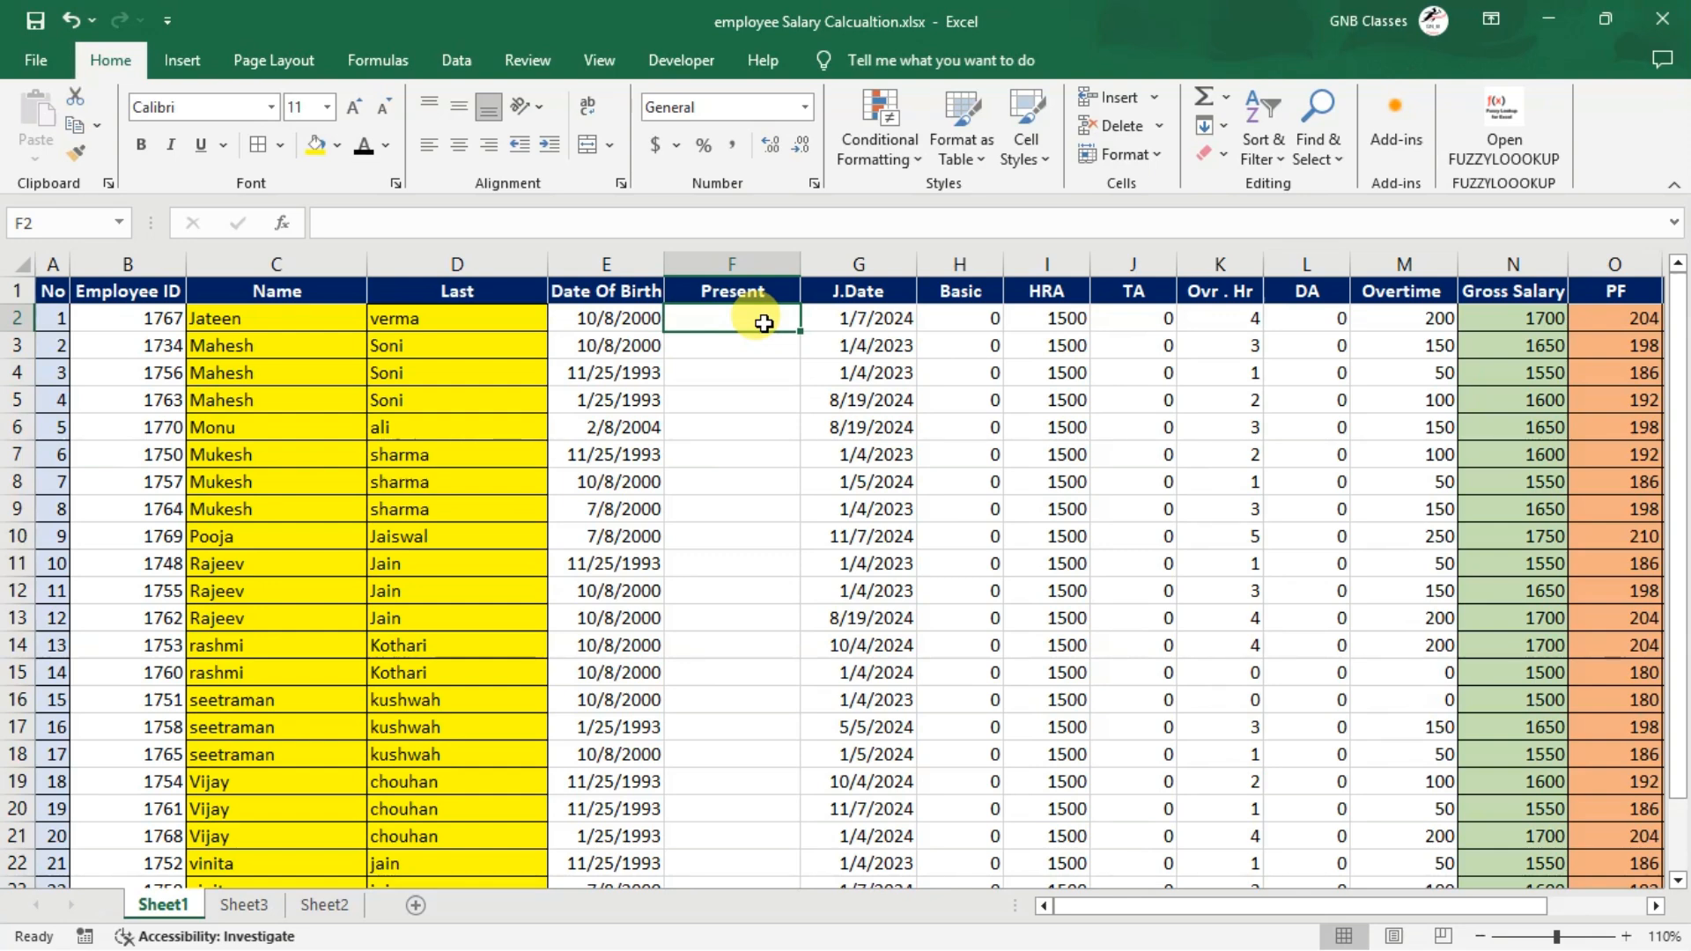
{"action": "left_click", "coordinate": [261, 907]}
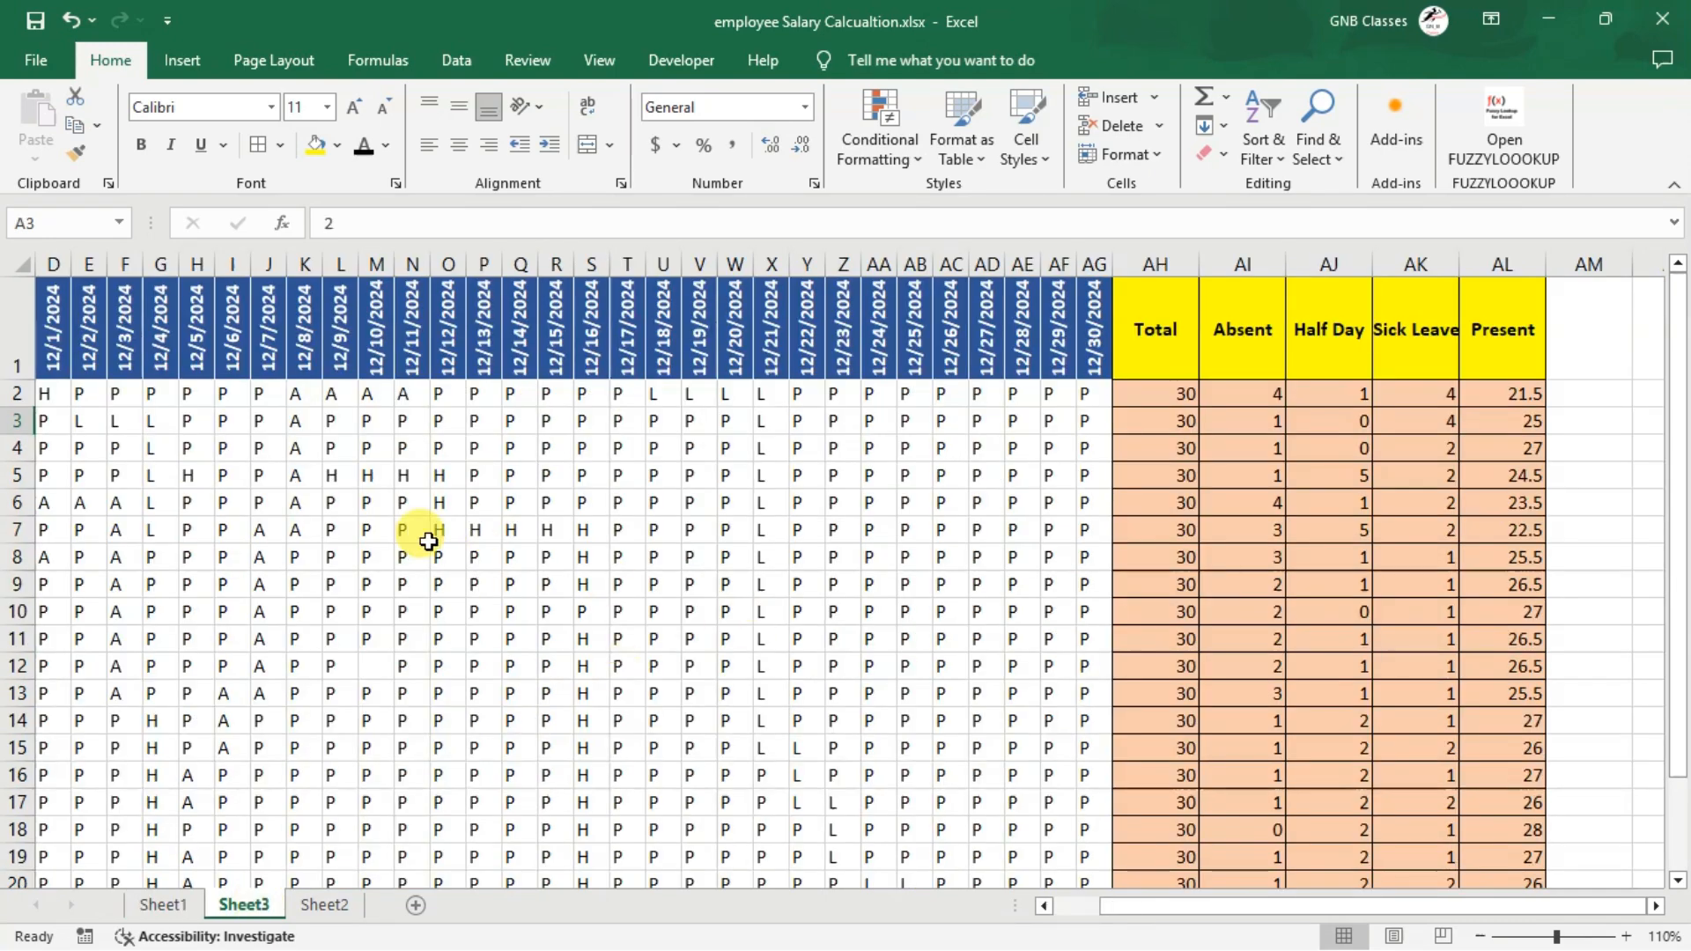
{"action": "scroll", "coordinate": [428, 541], "scroll_direction": "left", "scroll_amount": 1}
{"action": "scroll", "coordinate": [428, 542], "scroll_direction": "right", "scroll_amount": 4}
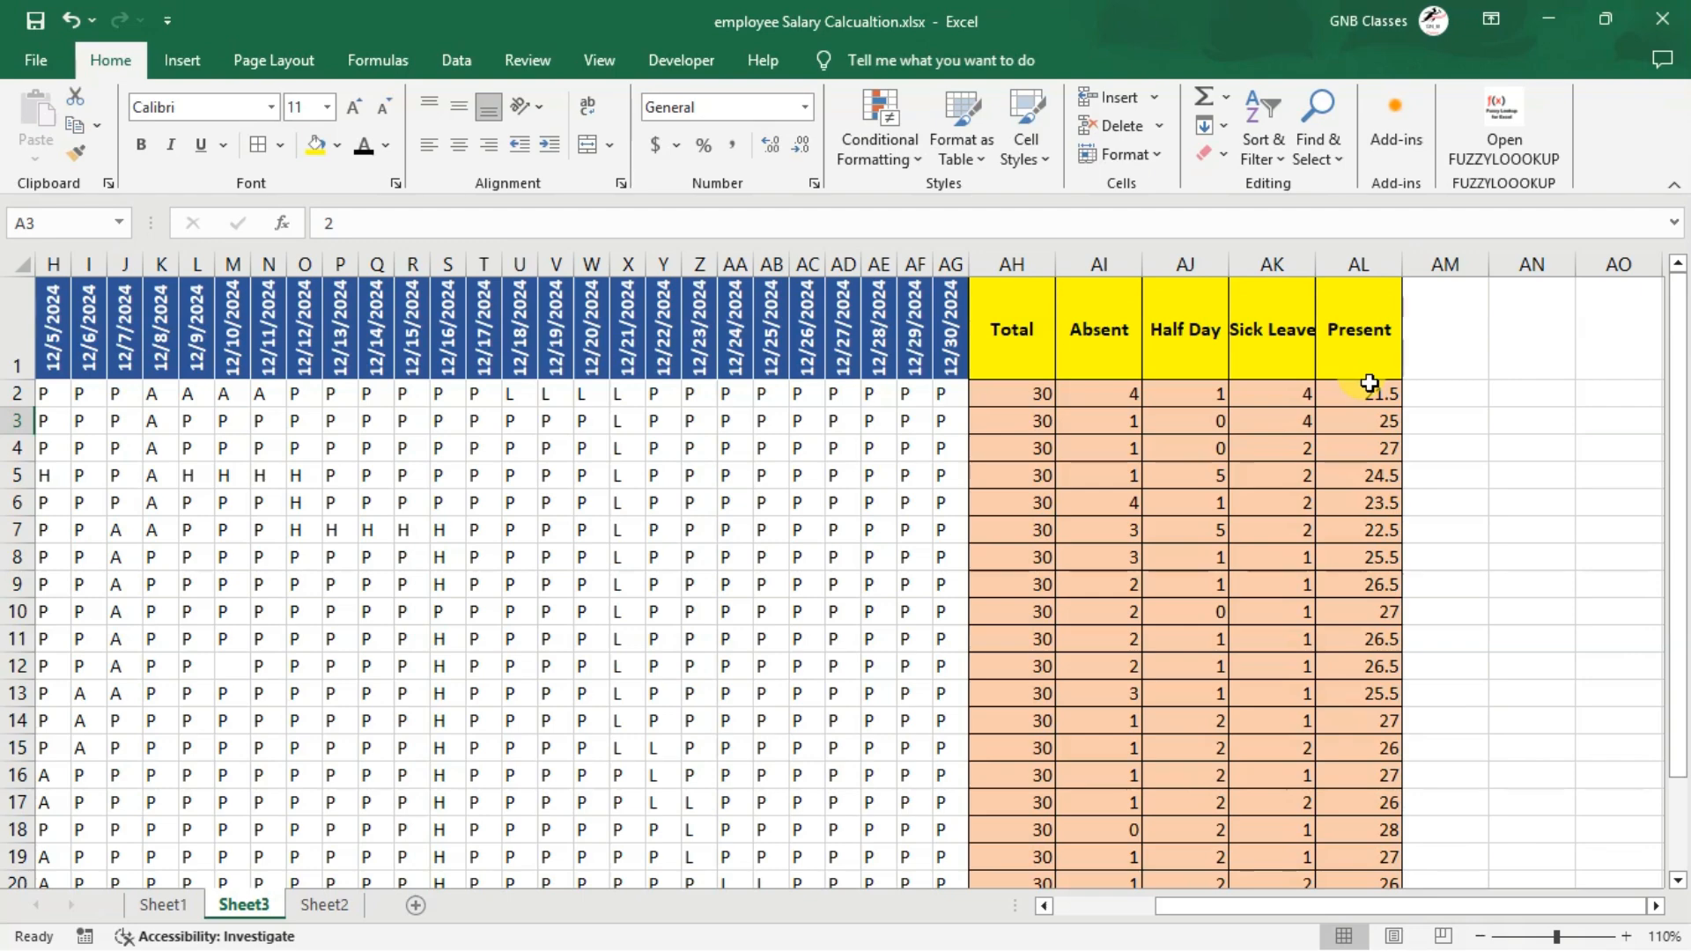
{"action": "left_click", "coordinate": [161, 904]}
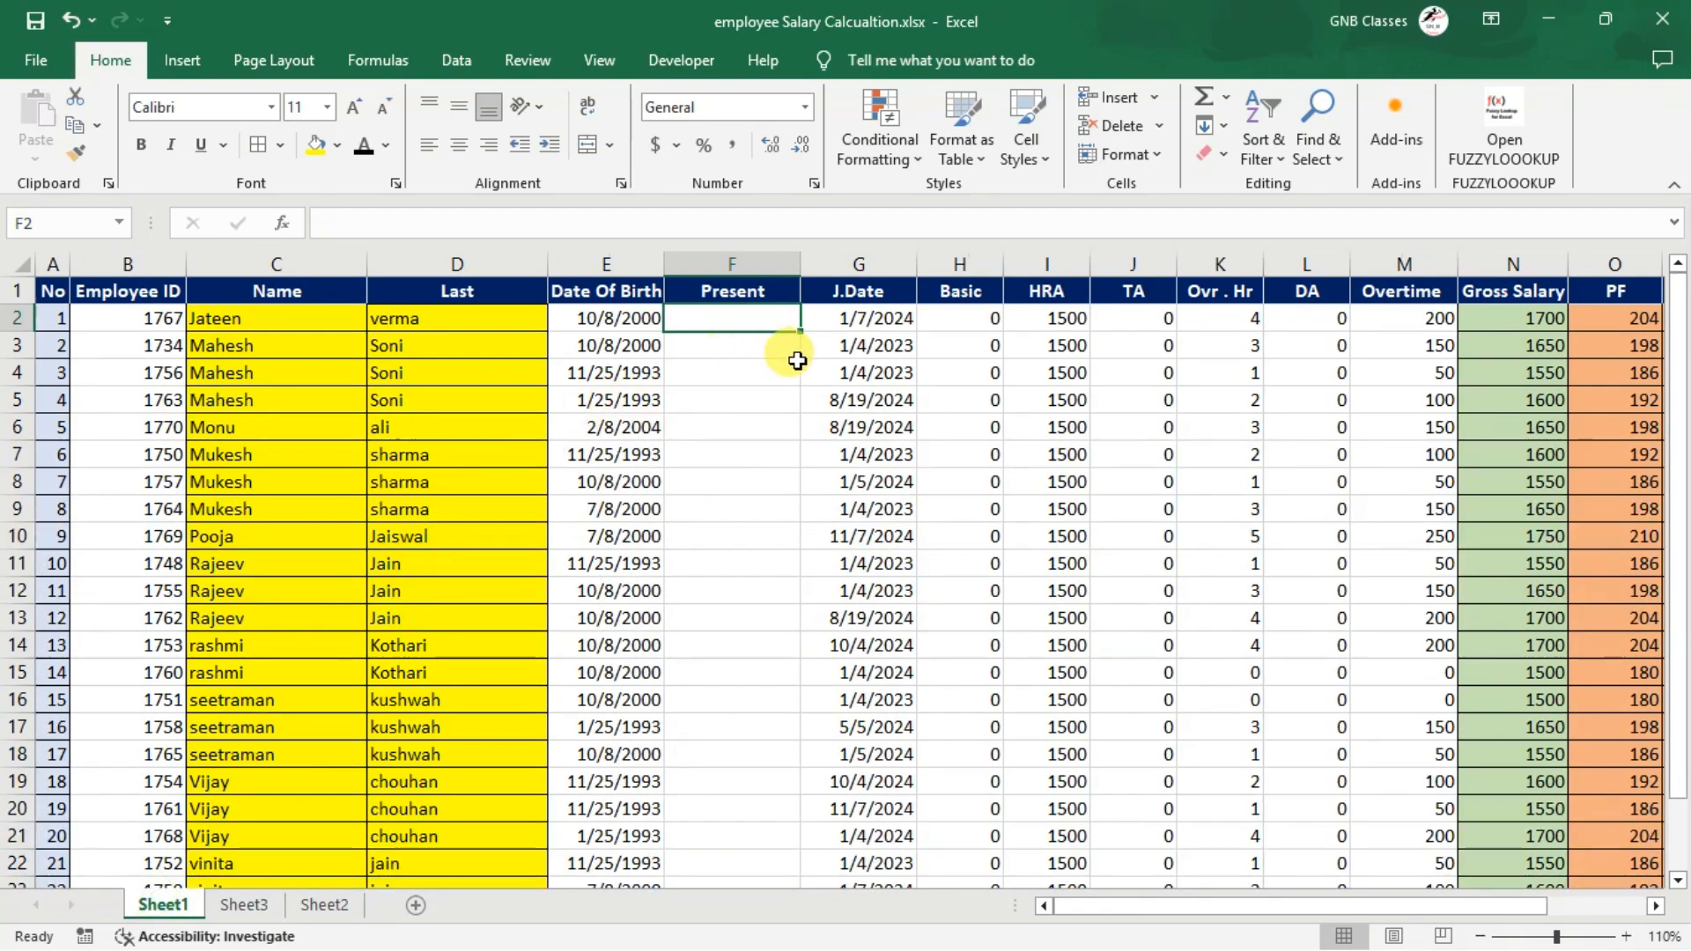
{"action": "scroll", "coordinate": [929, 361], "scroll_direction": "right", "scroll_amount": 3}
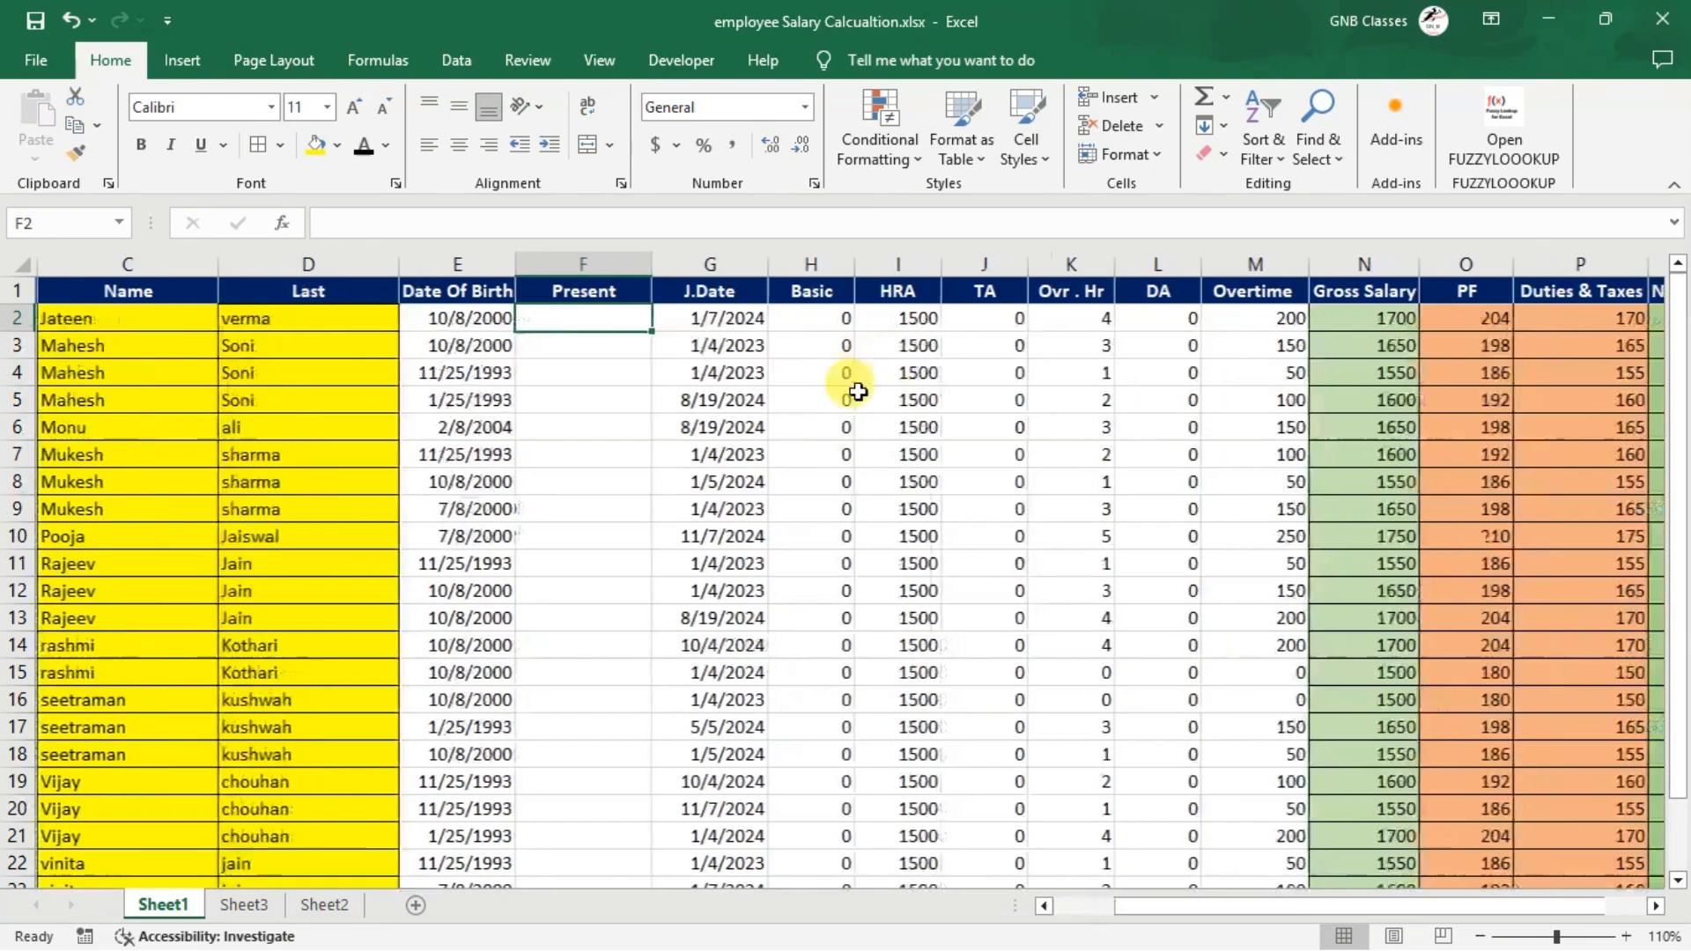
{"action": "scroll", "coordinate": [1264, 434], "scroll_direction": "right", "scroll_amount": 2}
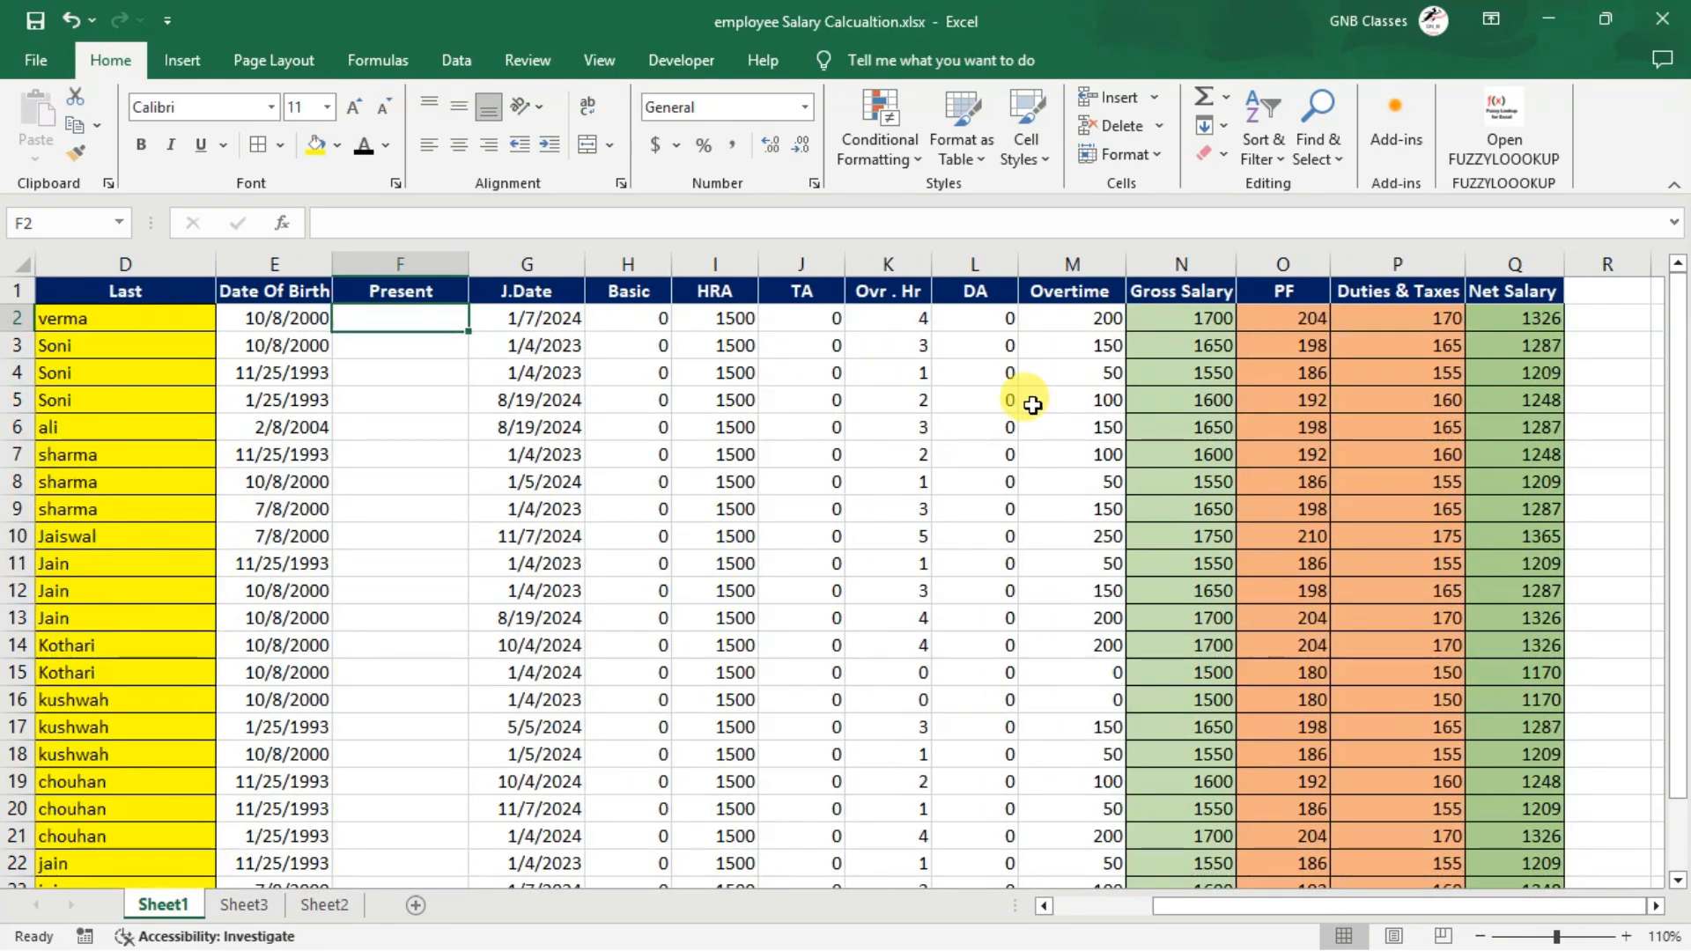
{"action": "scroll", "coordinate": [1030, 404], "scroll_direction": "left", "scroll_amount": 4}
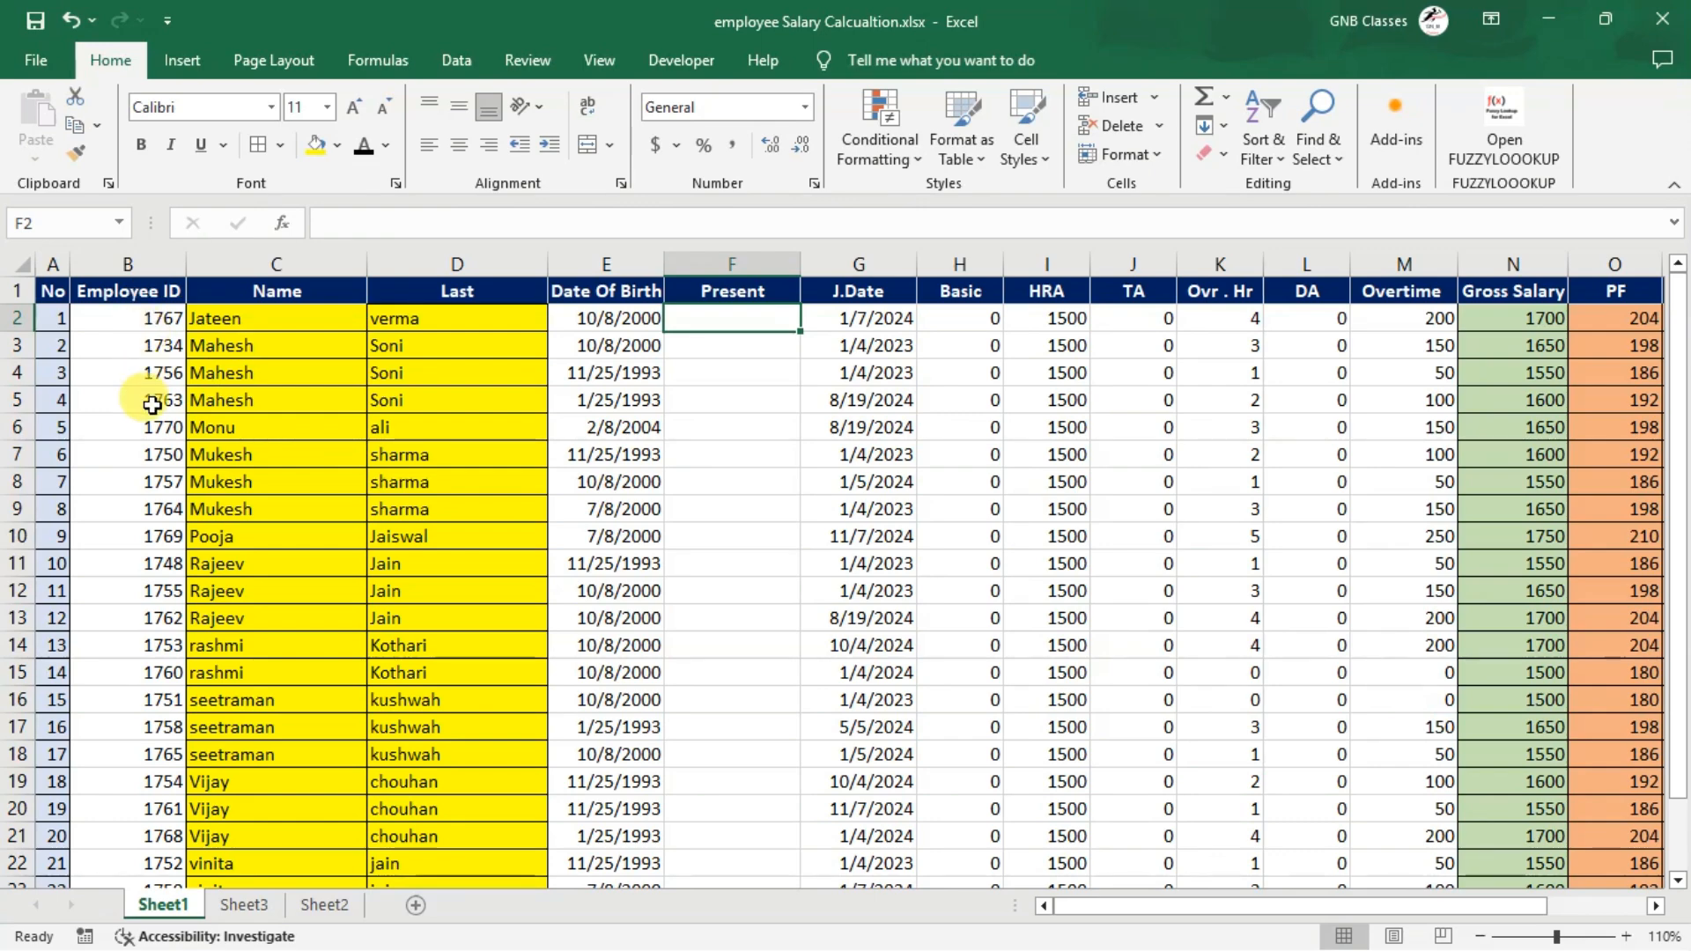
Review the attendance grid and the Emp ID and Name columns on Sheet3 alongside the employee list on Sheet1
{"action": "left_click", "coordinate": [243, 904]}
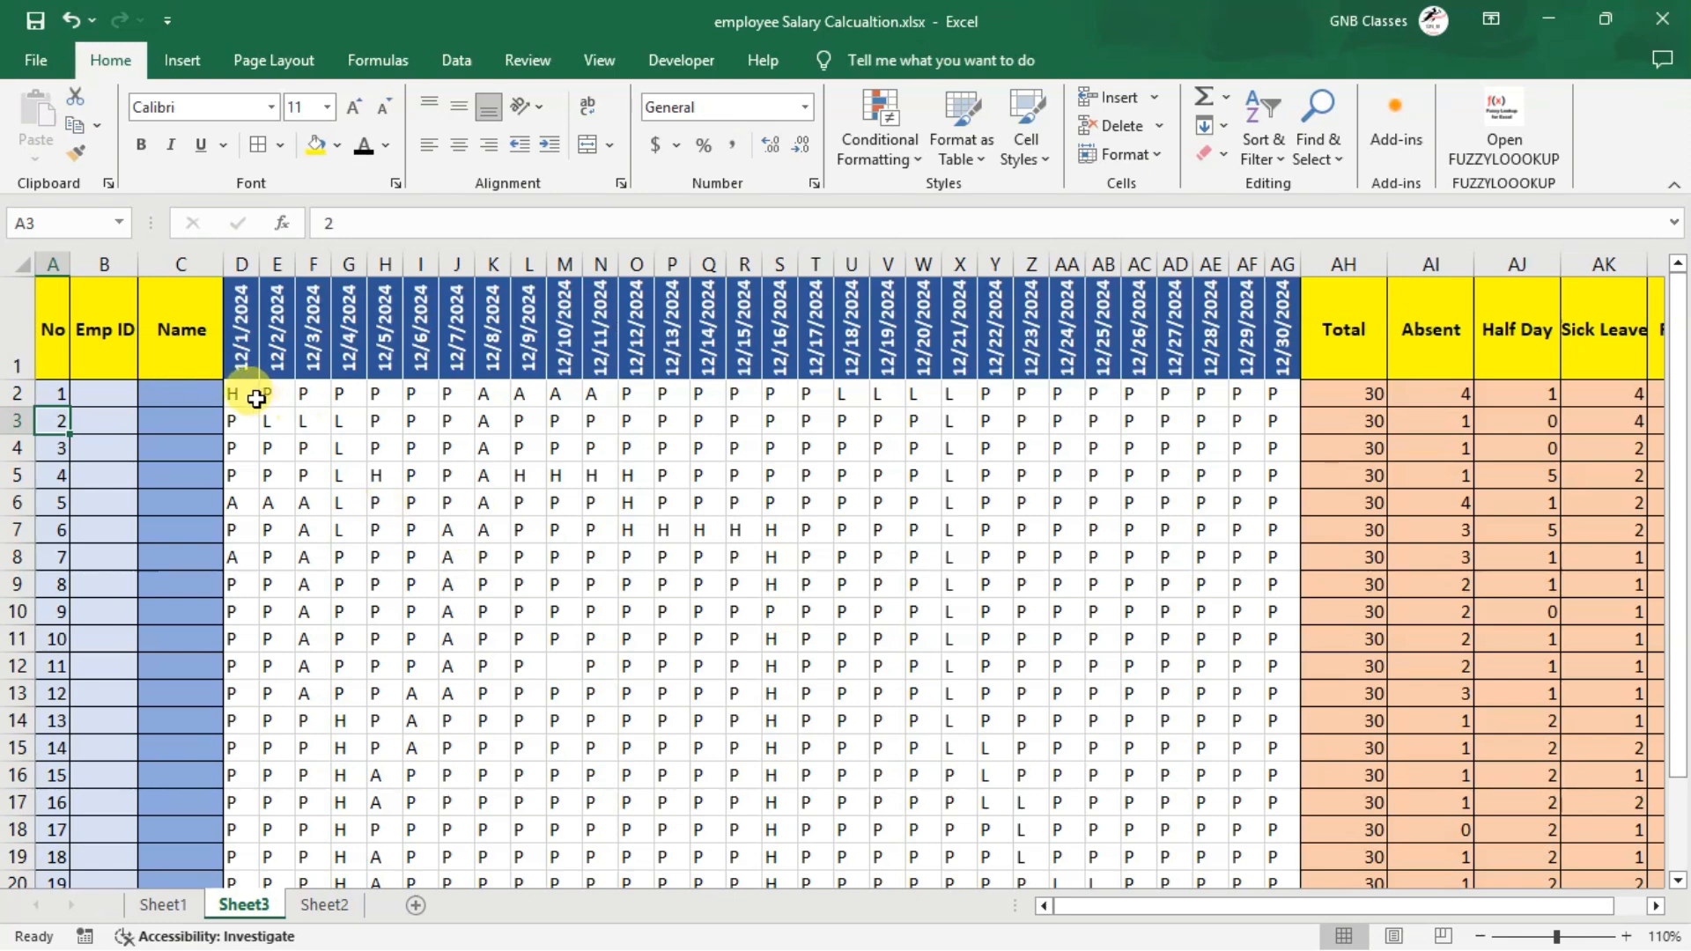
{"action": "left_click_drag", "start_coordinate": [252, 398], "coordinate": [1268, 867]}
{"action": "left_click", "coordinate": [973, 662]}
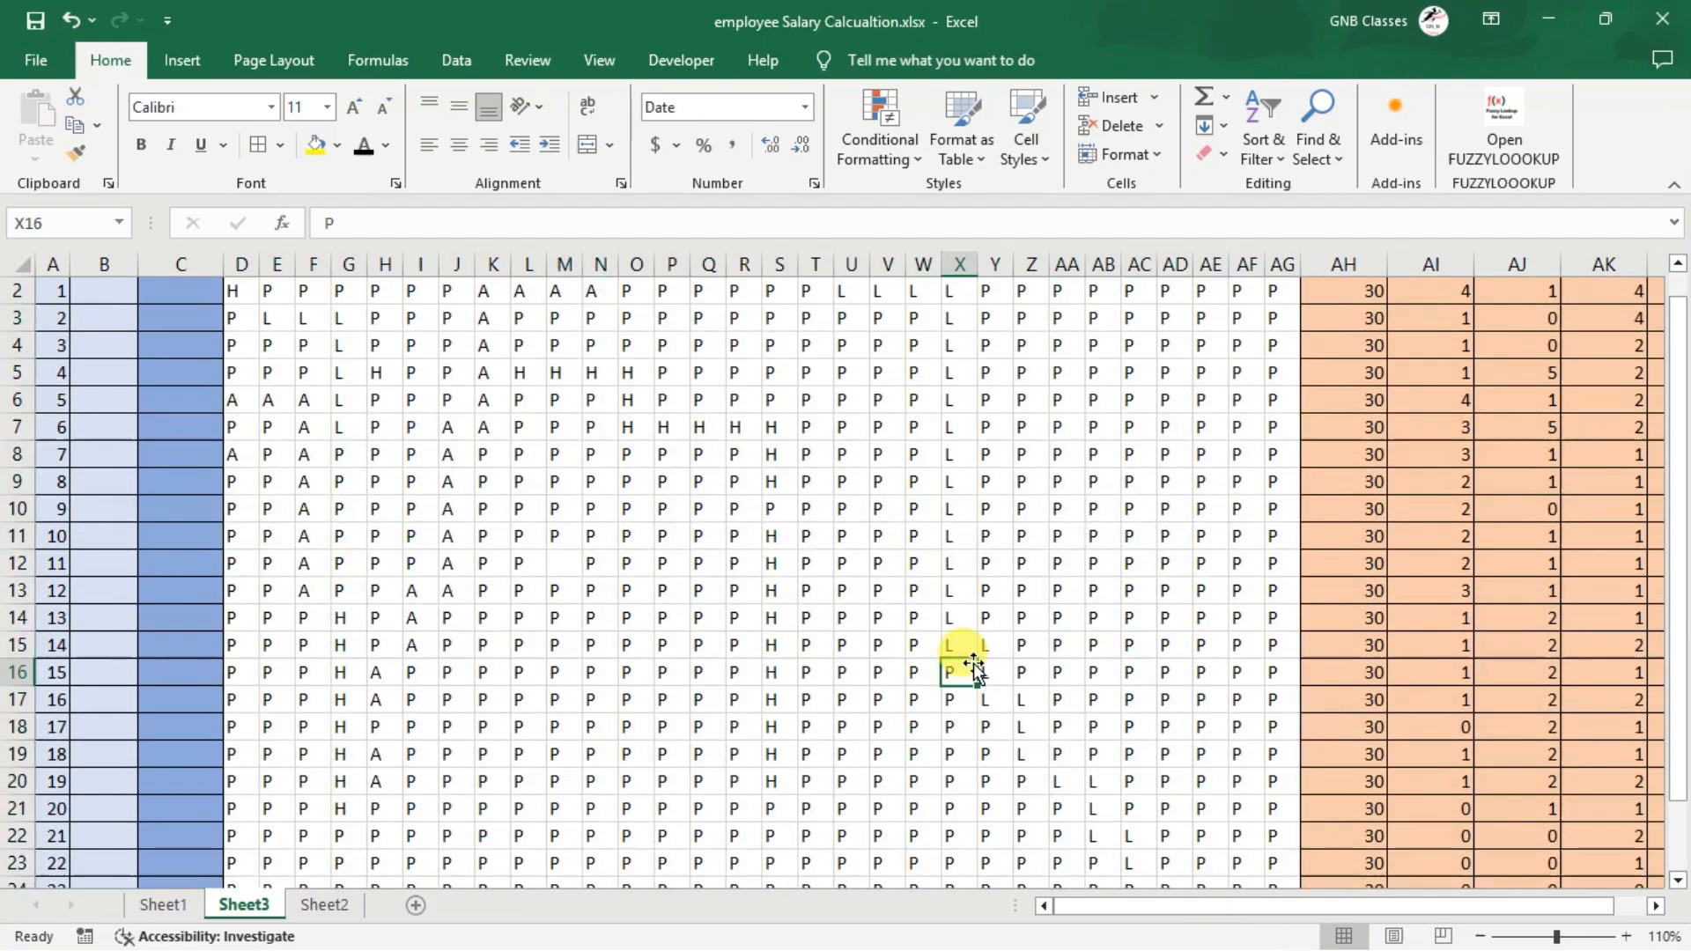
{"action": "scroll", "coordinate": [973, 662], "scroll_direction": "up", "scroll_amount": 1}
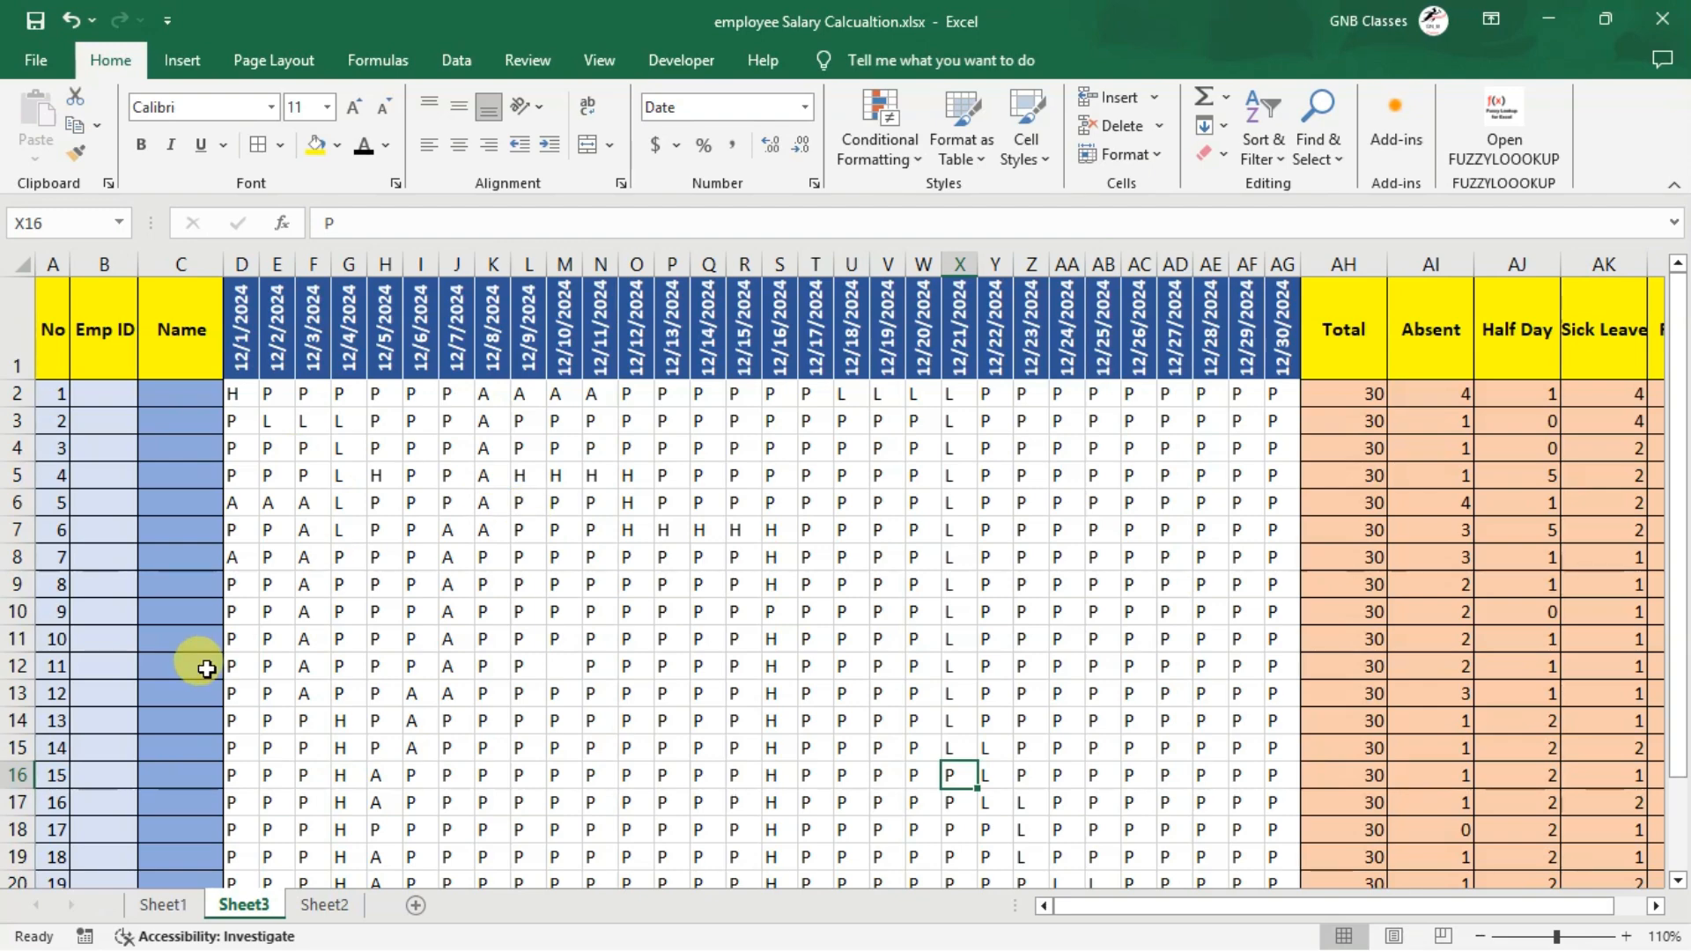
{"action": "left_click", "coordinate": [172, 910]}
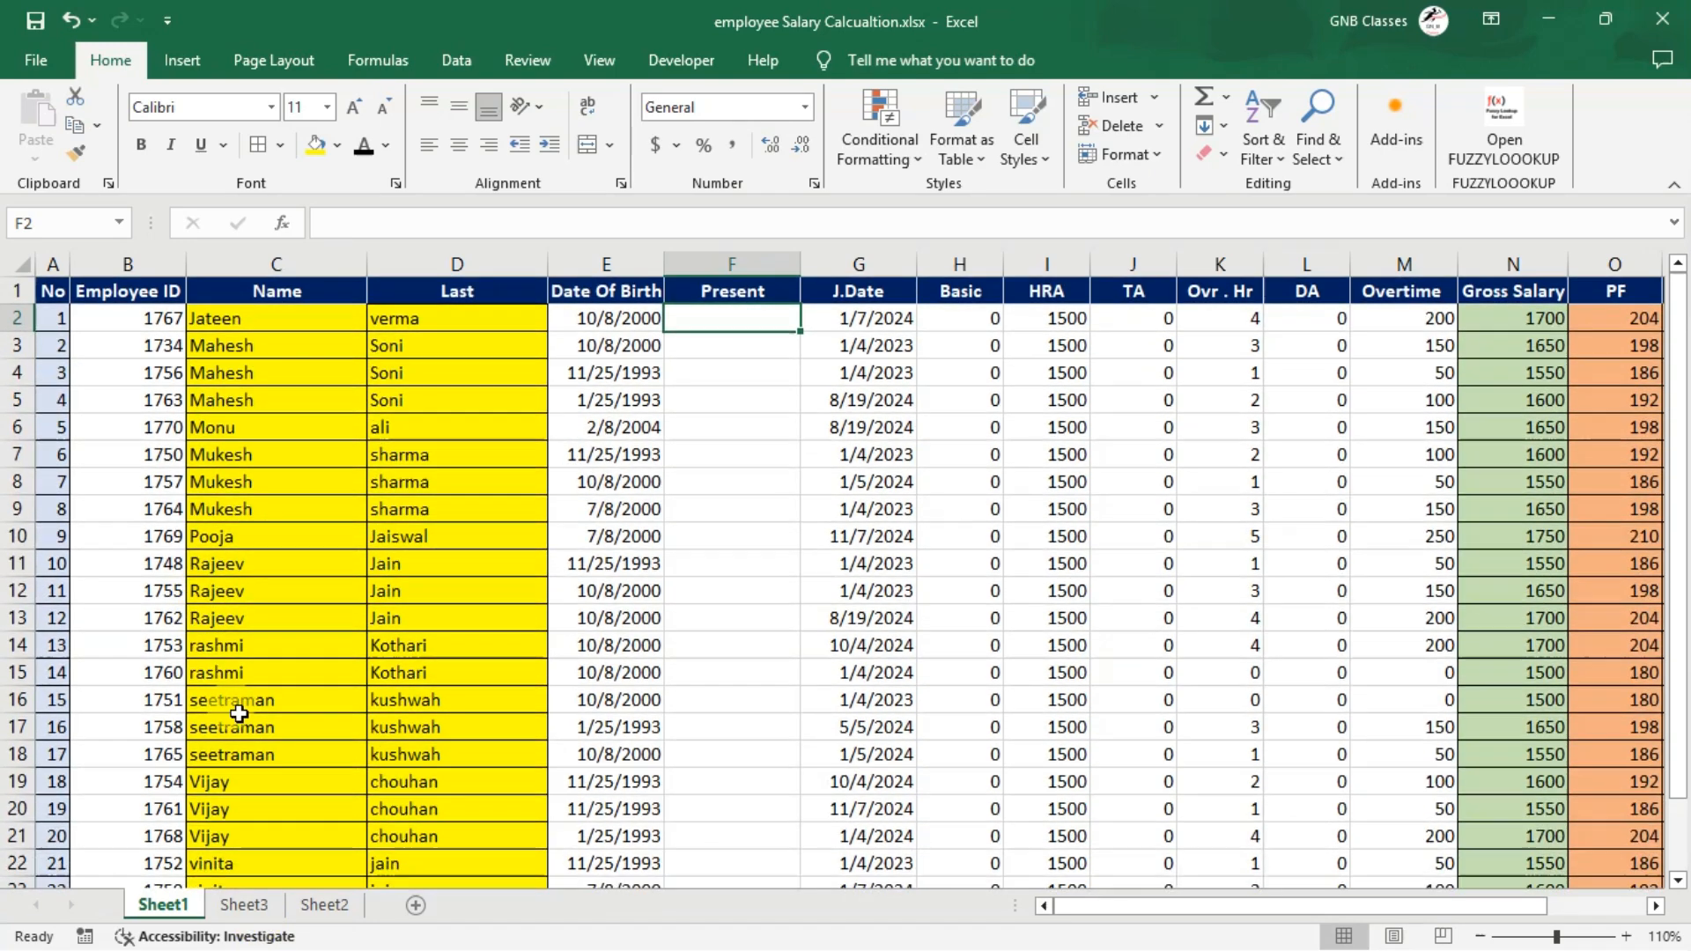
{"action": "left_click", "coordinate": [244, 906]}
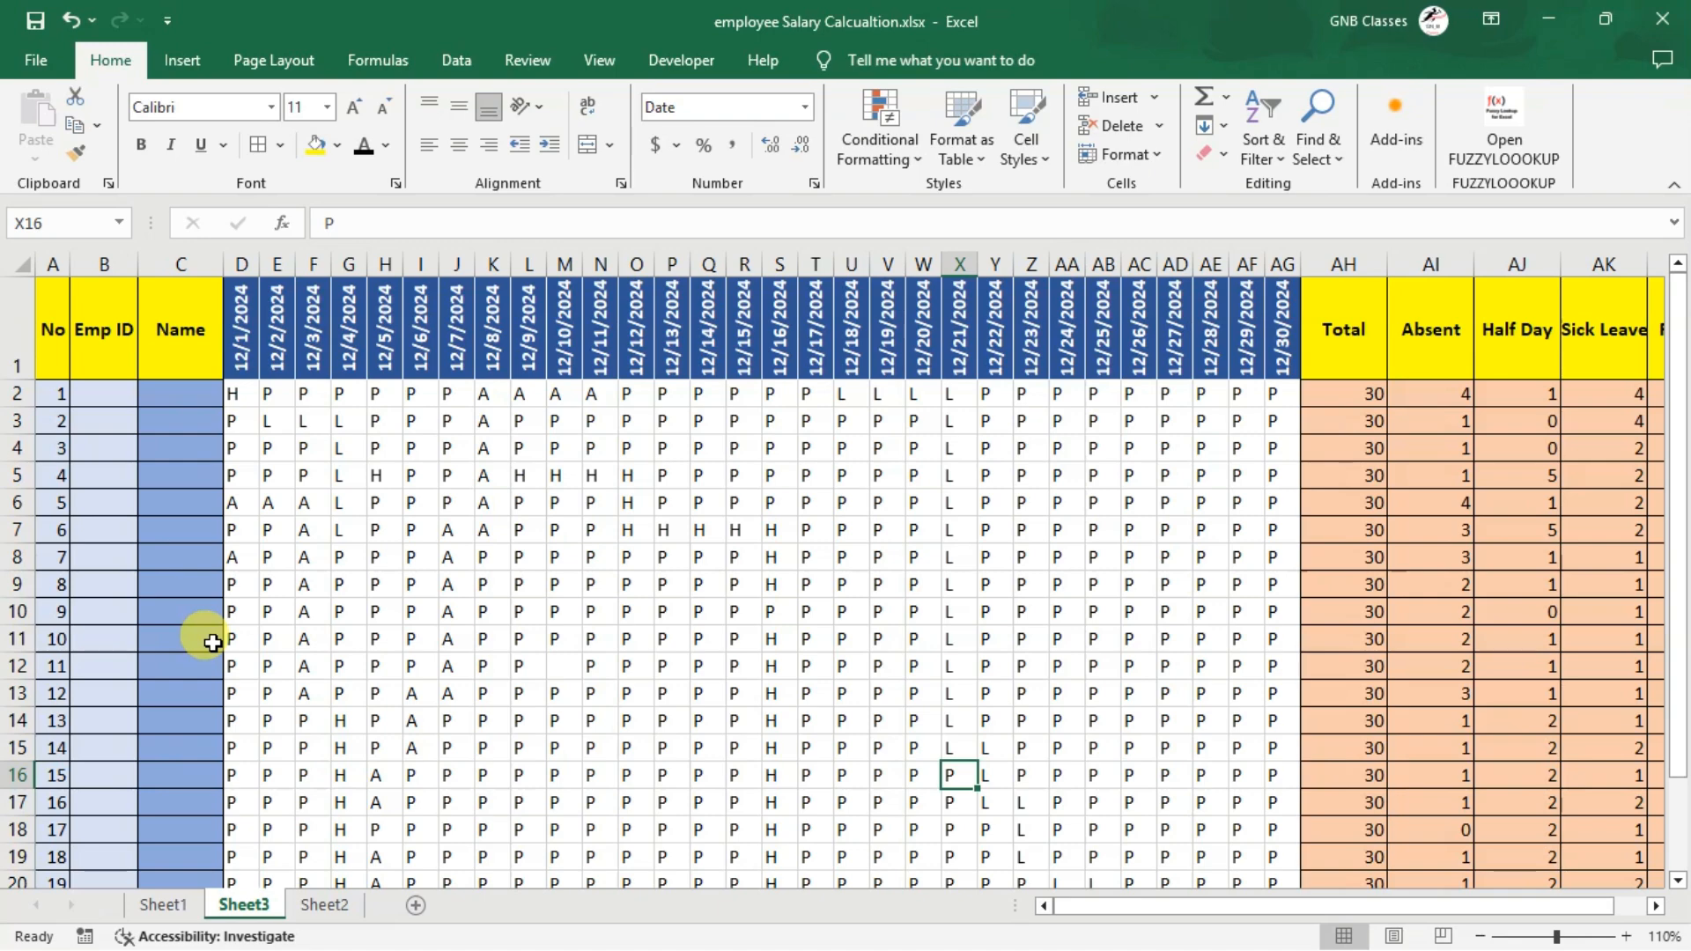
{"action": "left_click", "coordinate": [153, 900]}
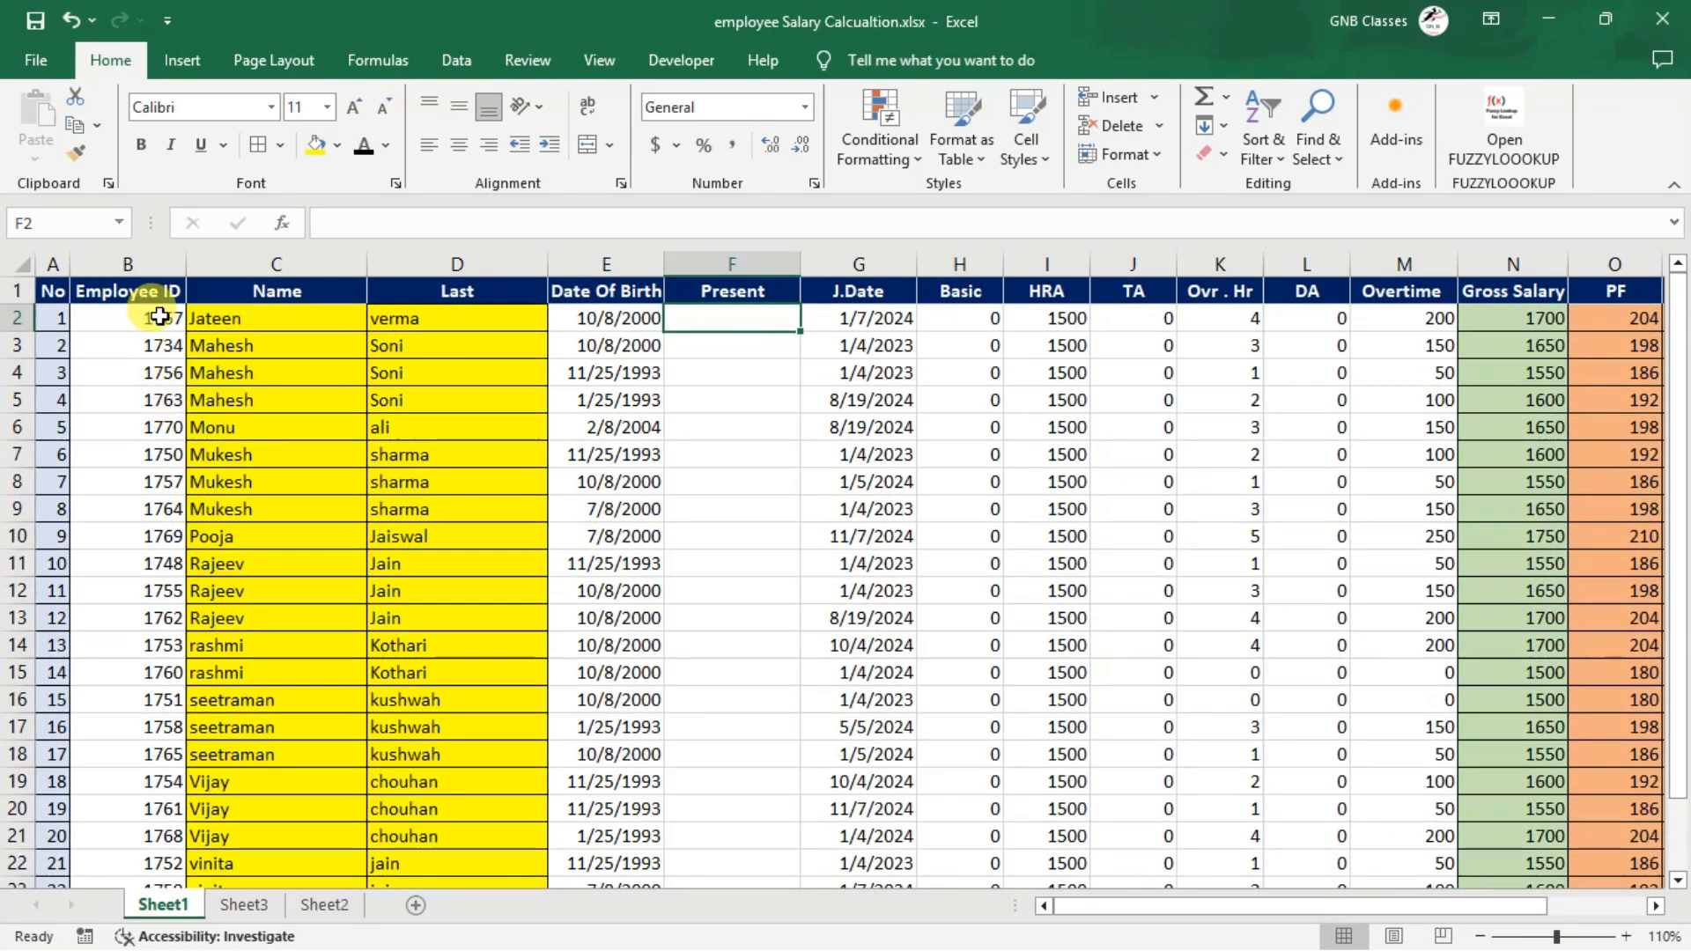
Copy the employee IDs in B2:B24 of Sheet1 into the Emp ID column of Sheet3, starting at B2
{"action": "left_click_drag", "start_coordinate": [160, 316], "coordinate": [126, 842]}
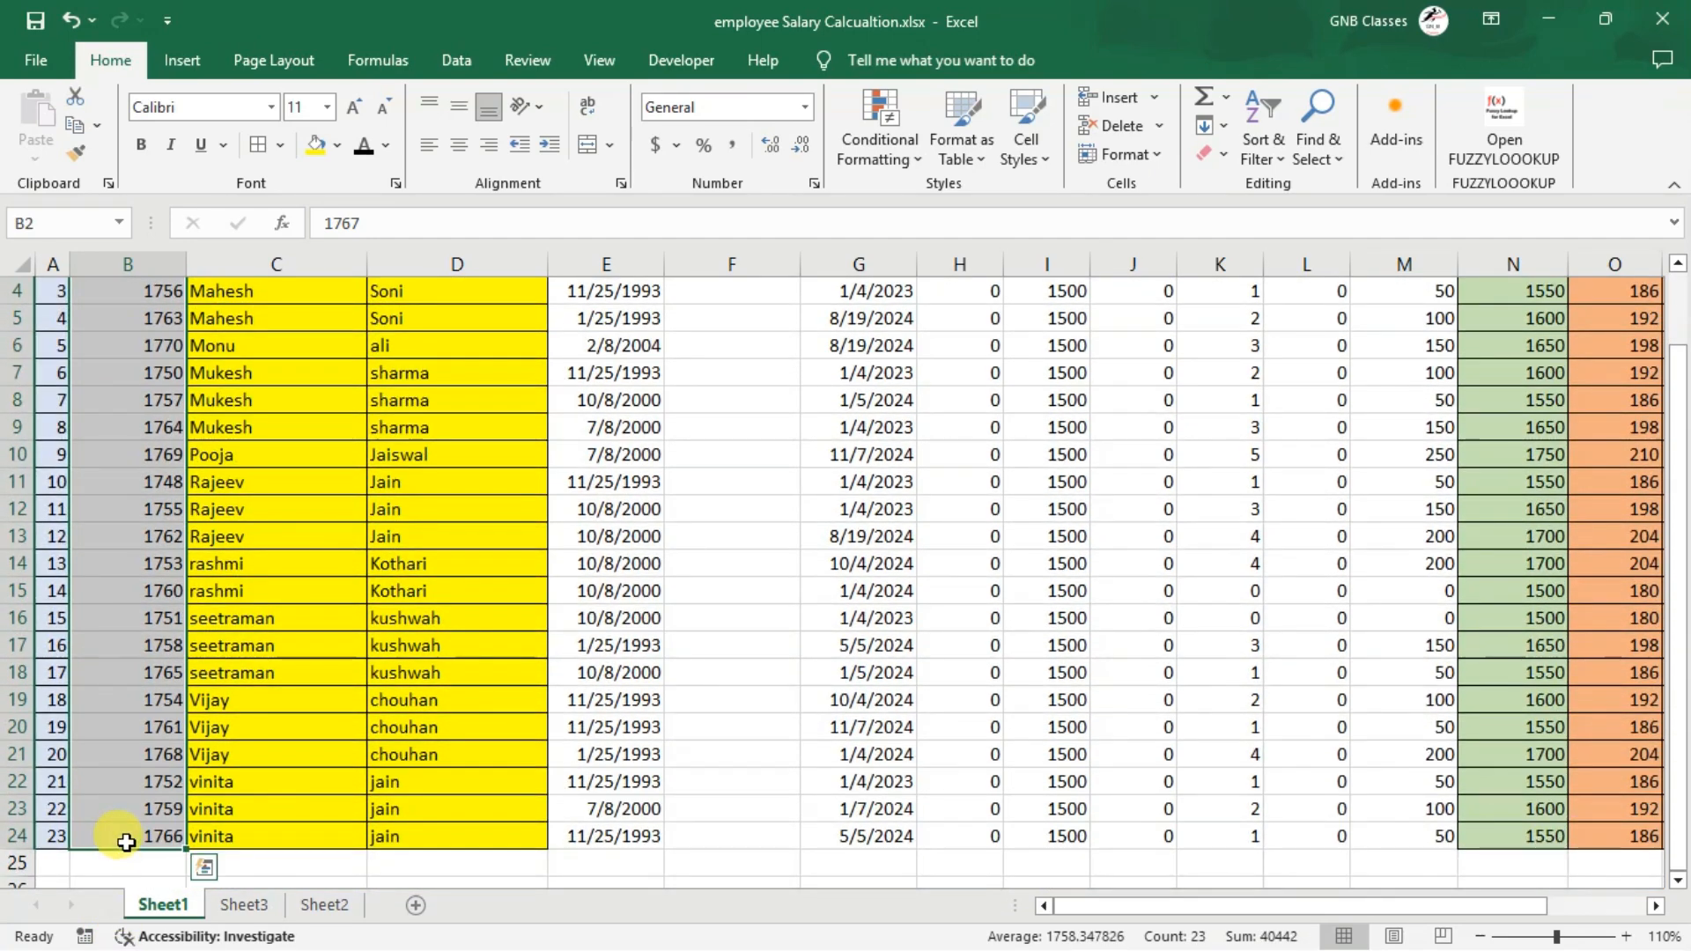
{"action": "key", "text": "ctrl+c"}
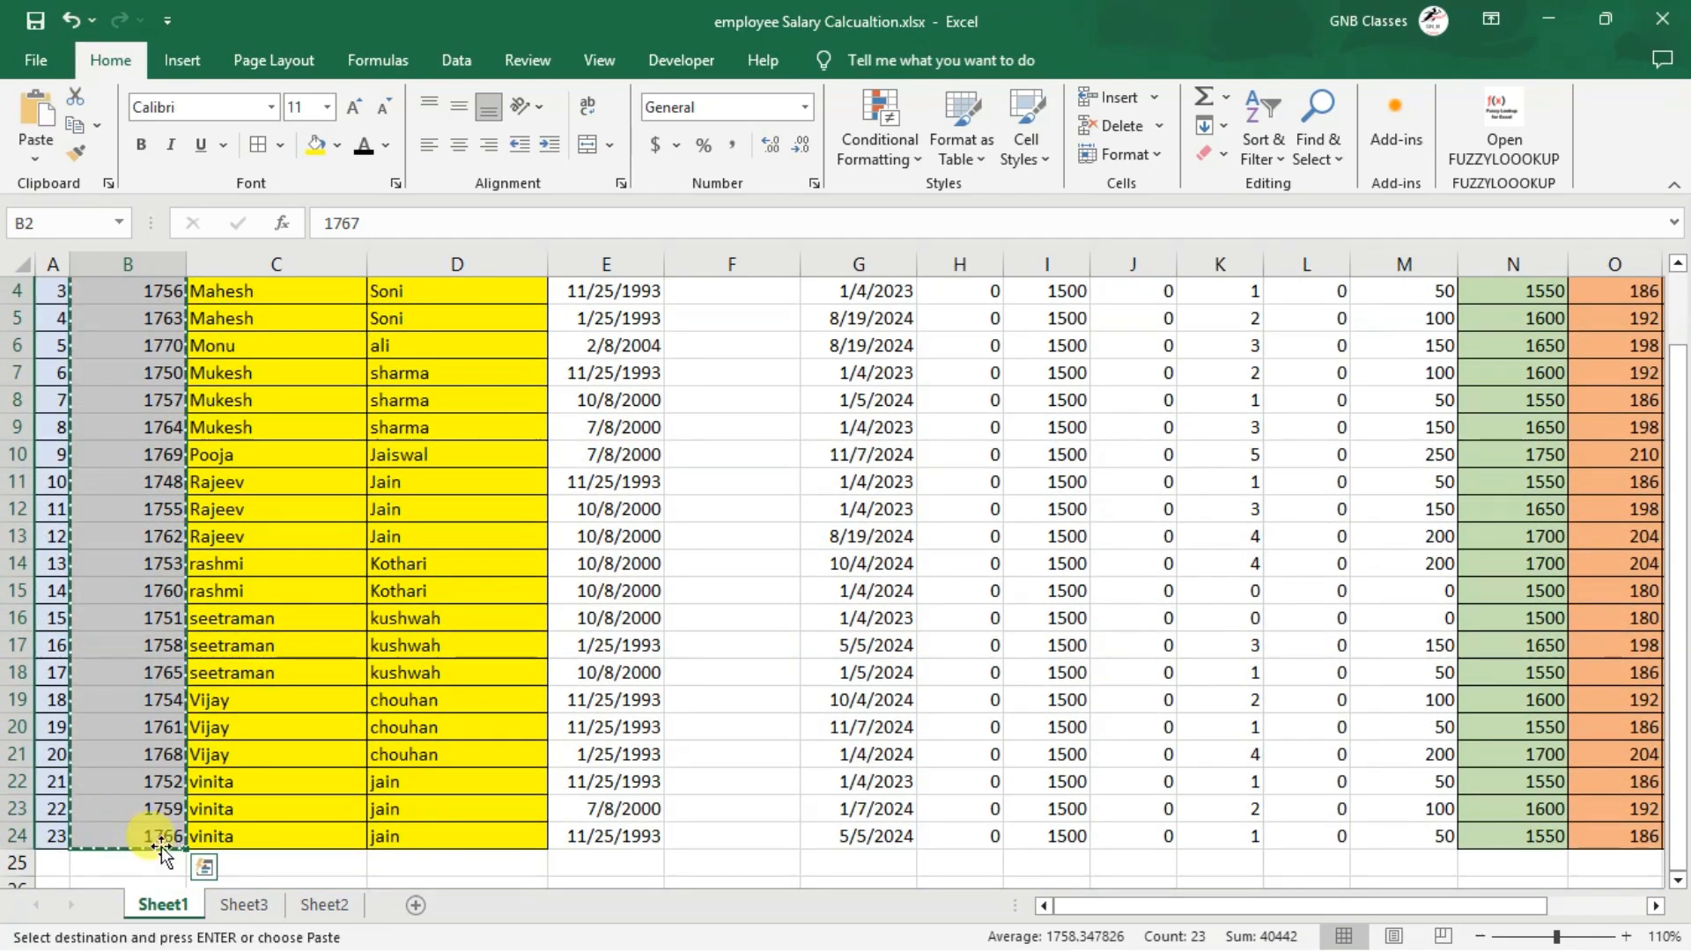
{"action": "left_click", "coordinate": [244, 905]}
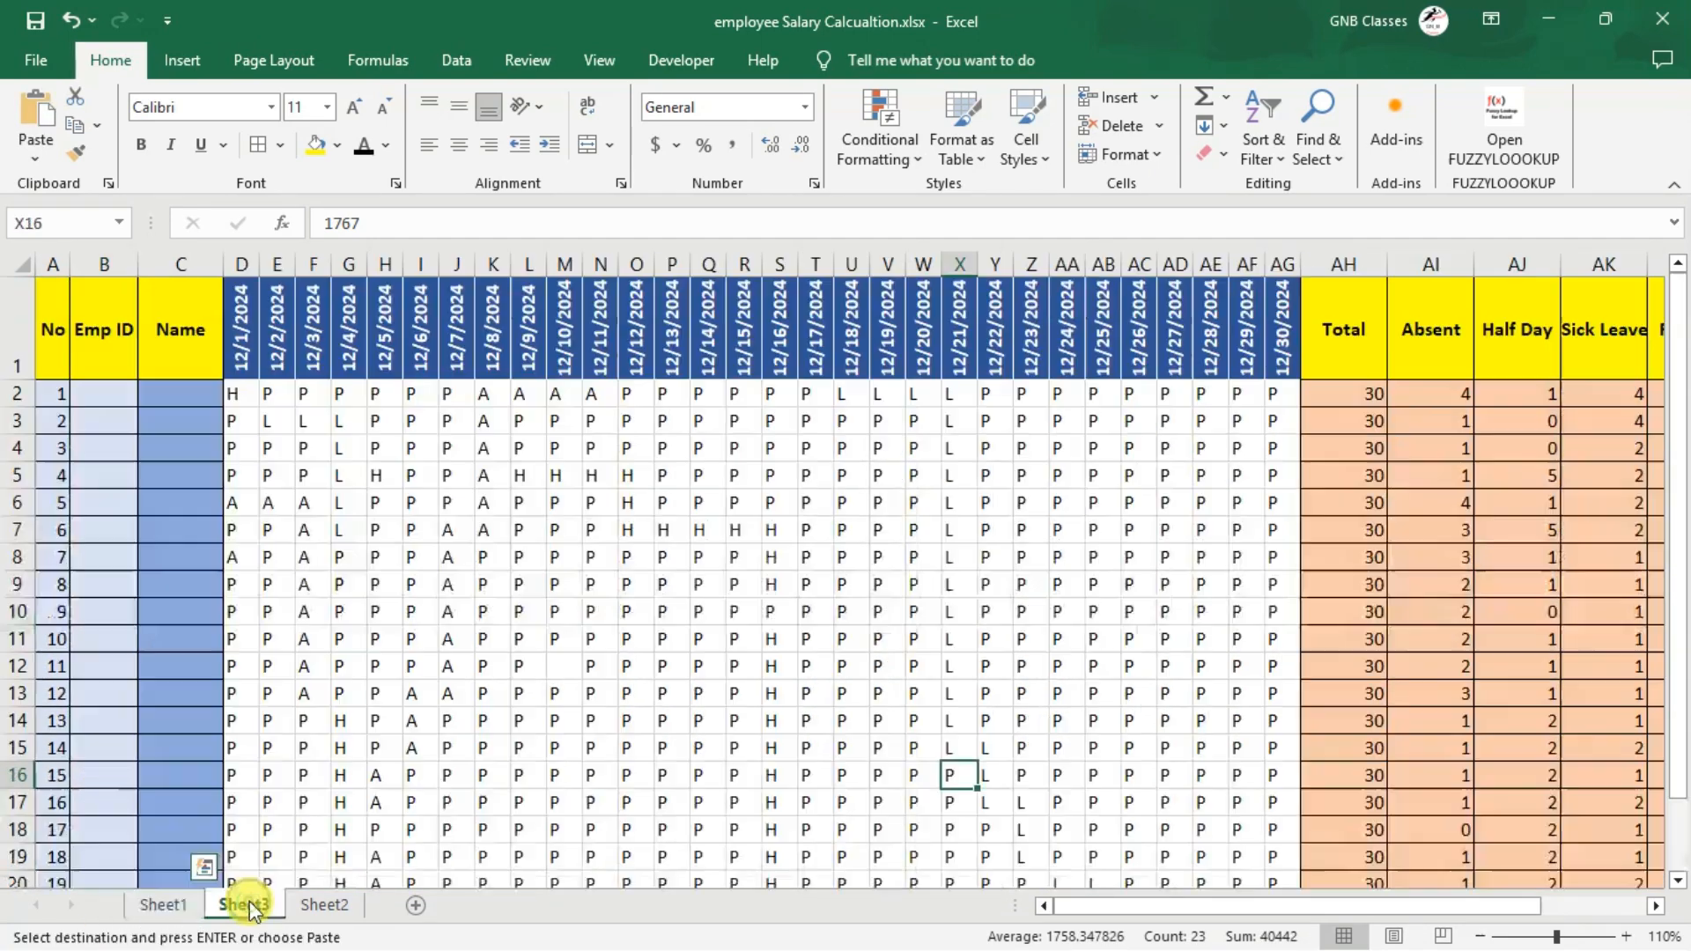
{"action": "left_click", "coordinate": [108, 398]}
{"action": "key", "text": "ctrl+v"}
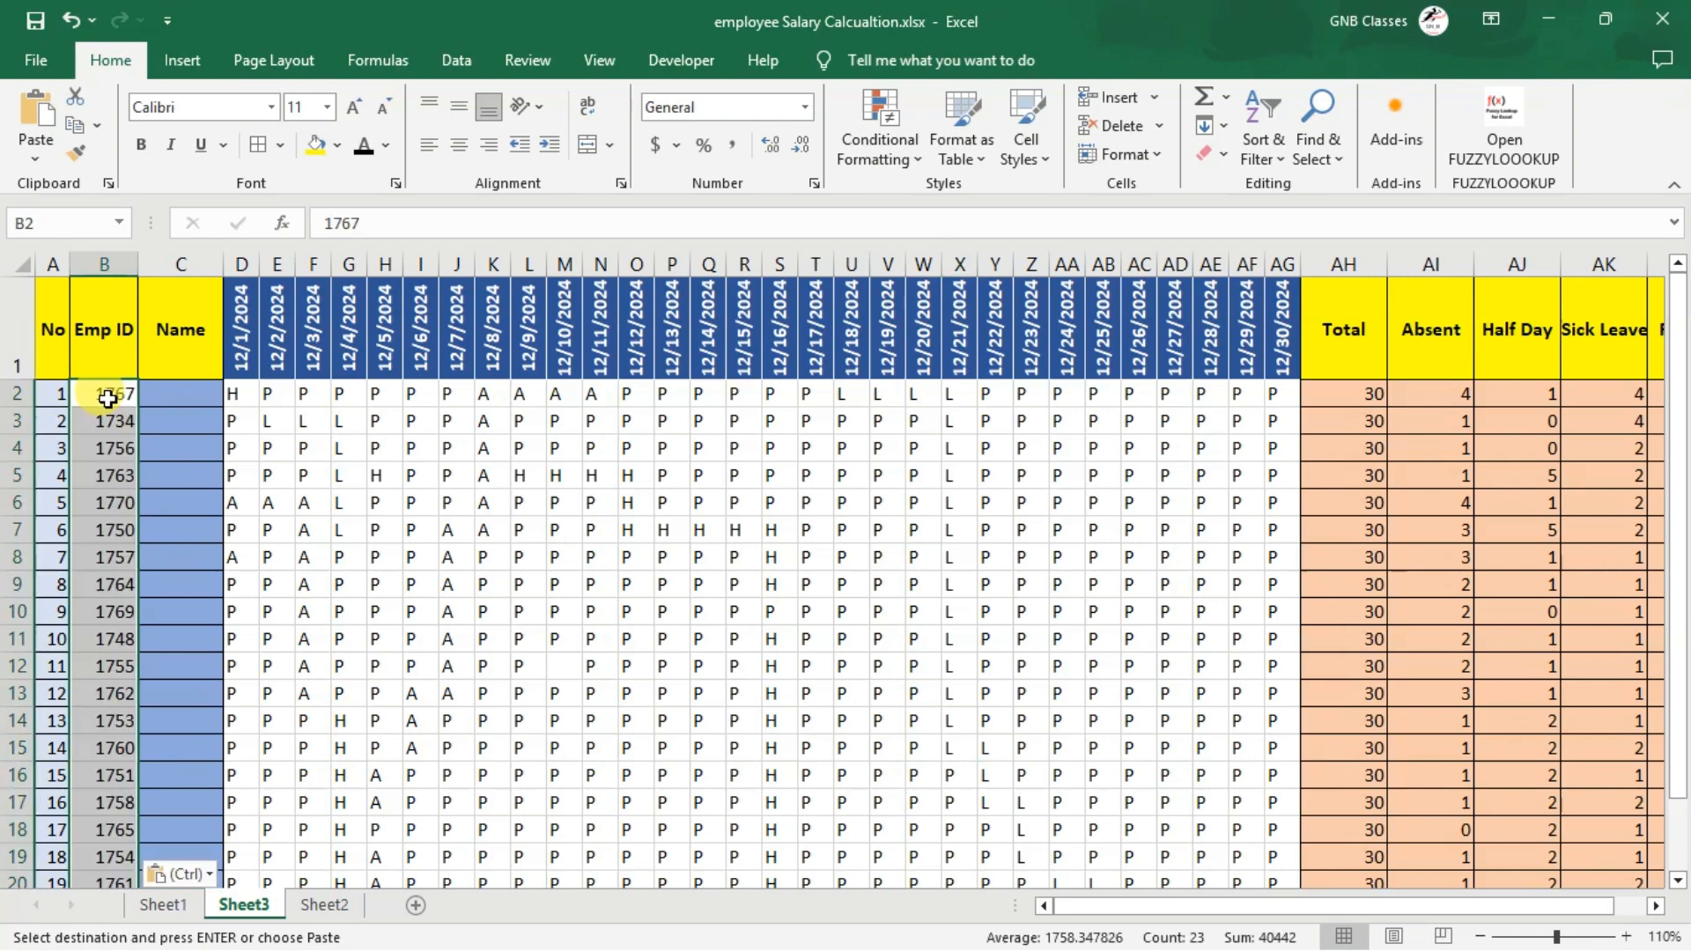
Widen the Name column (column C) on Sheet3 to about three times its width
{"action": "left_click", "coordinate": [158, 400]}
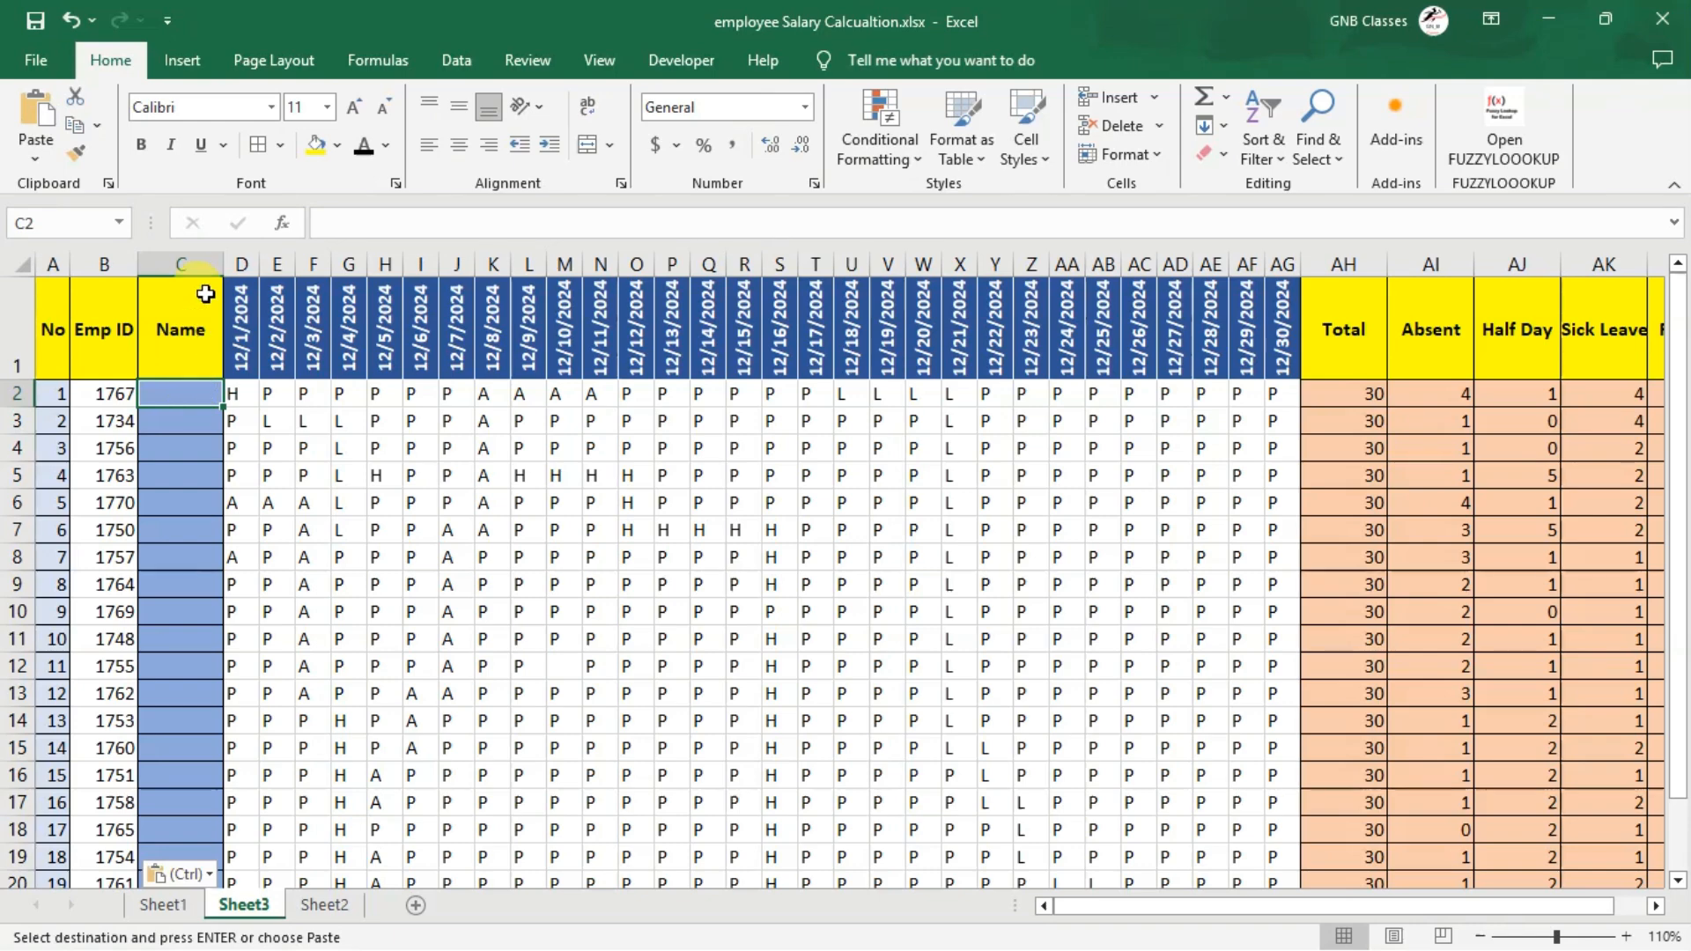
{"action": "left_click_drag", "start_coordinate": [223, 263], "coordinate": [393, 264]}
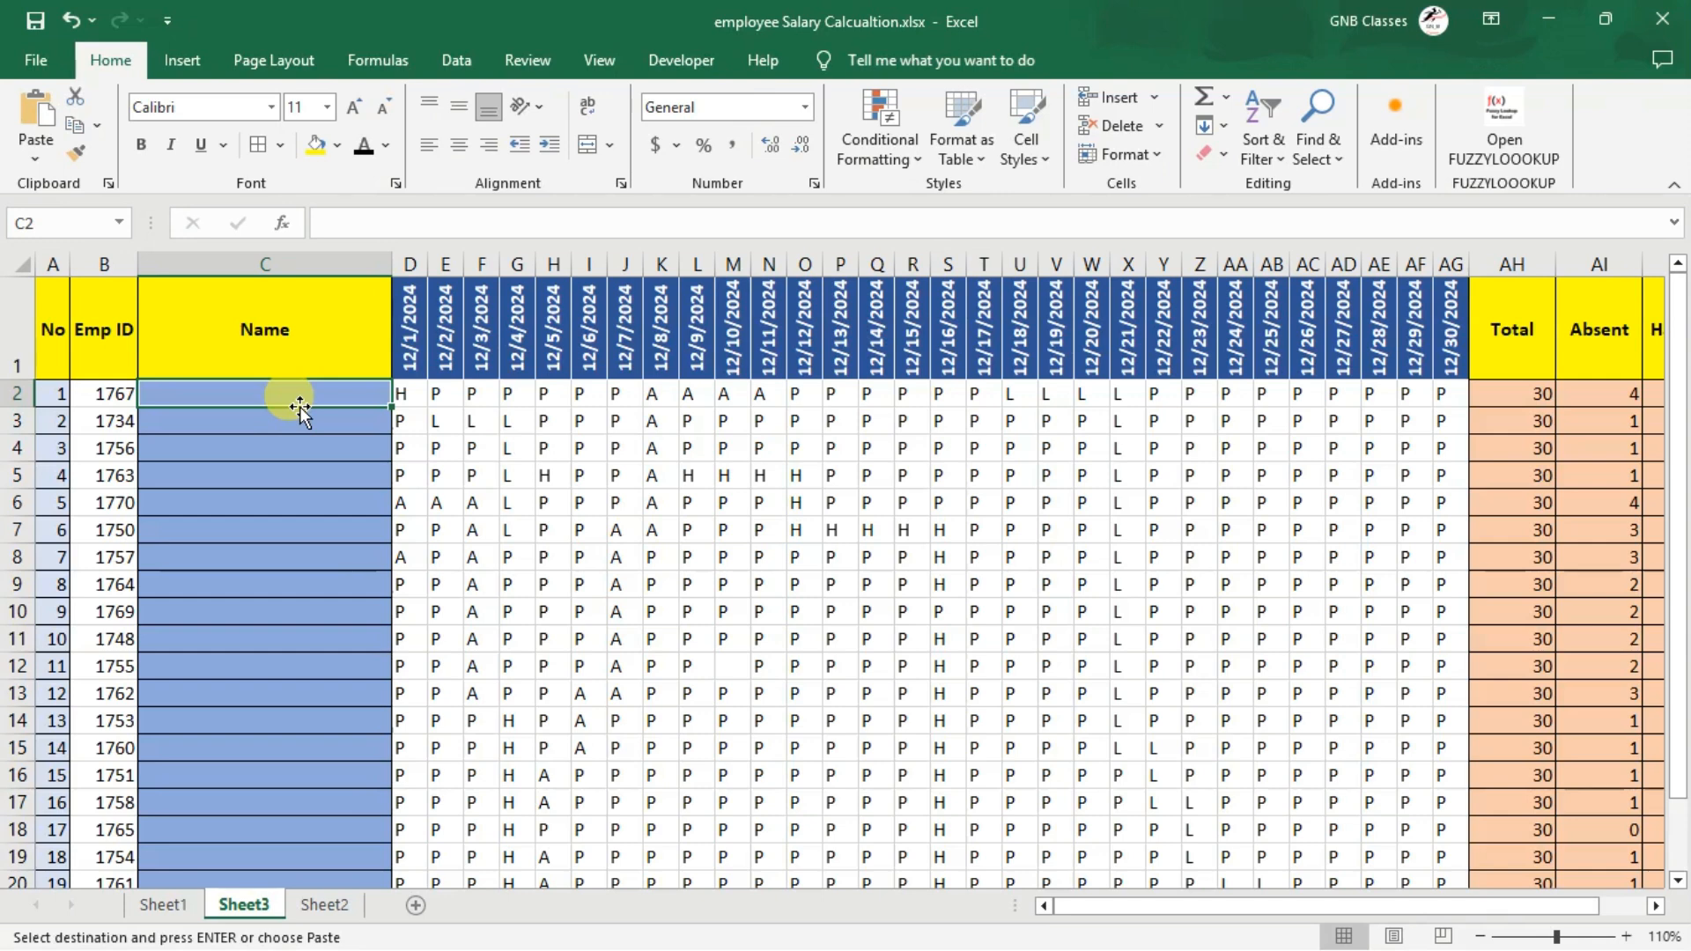
Start a VLOOKUP formula in C2 with B2 as the lookup value, and go to Sheet1 for its table array
{"action": "type", "text": "=v"}
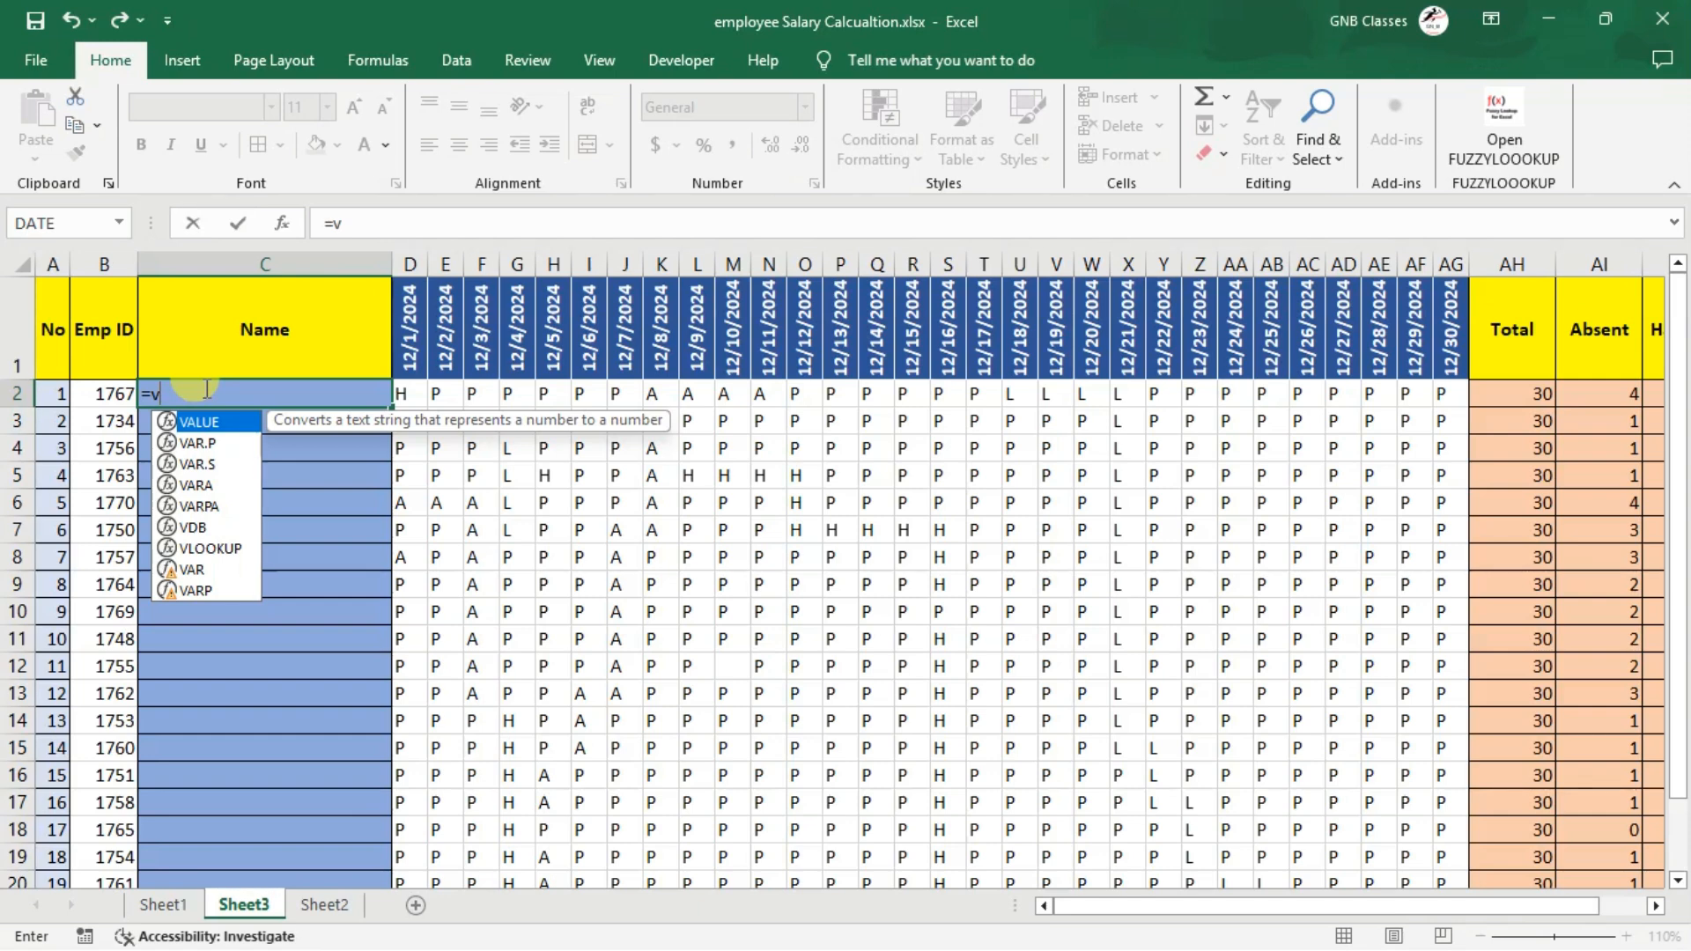
{"action": "type", "text": "looku"}
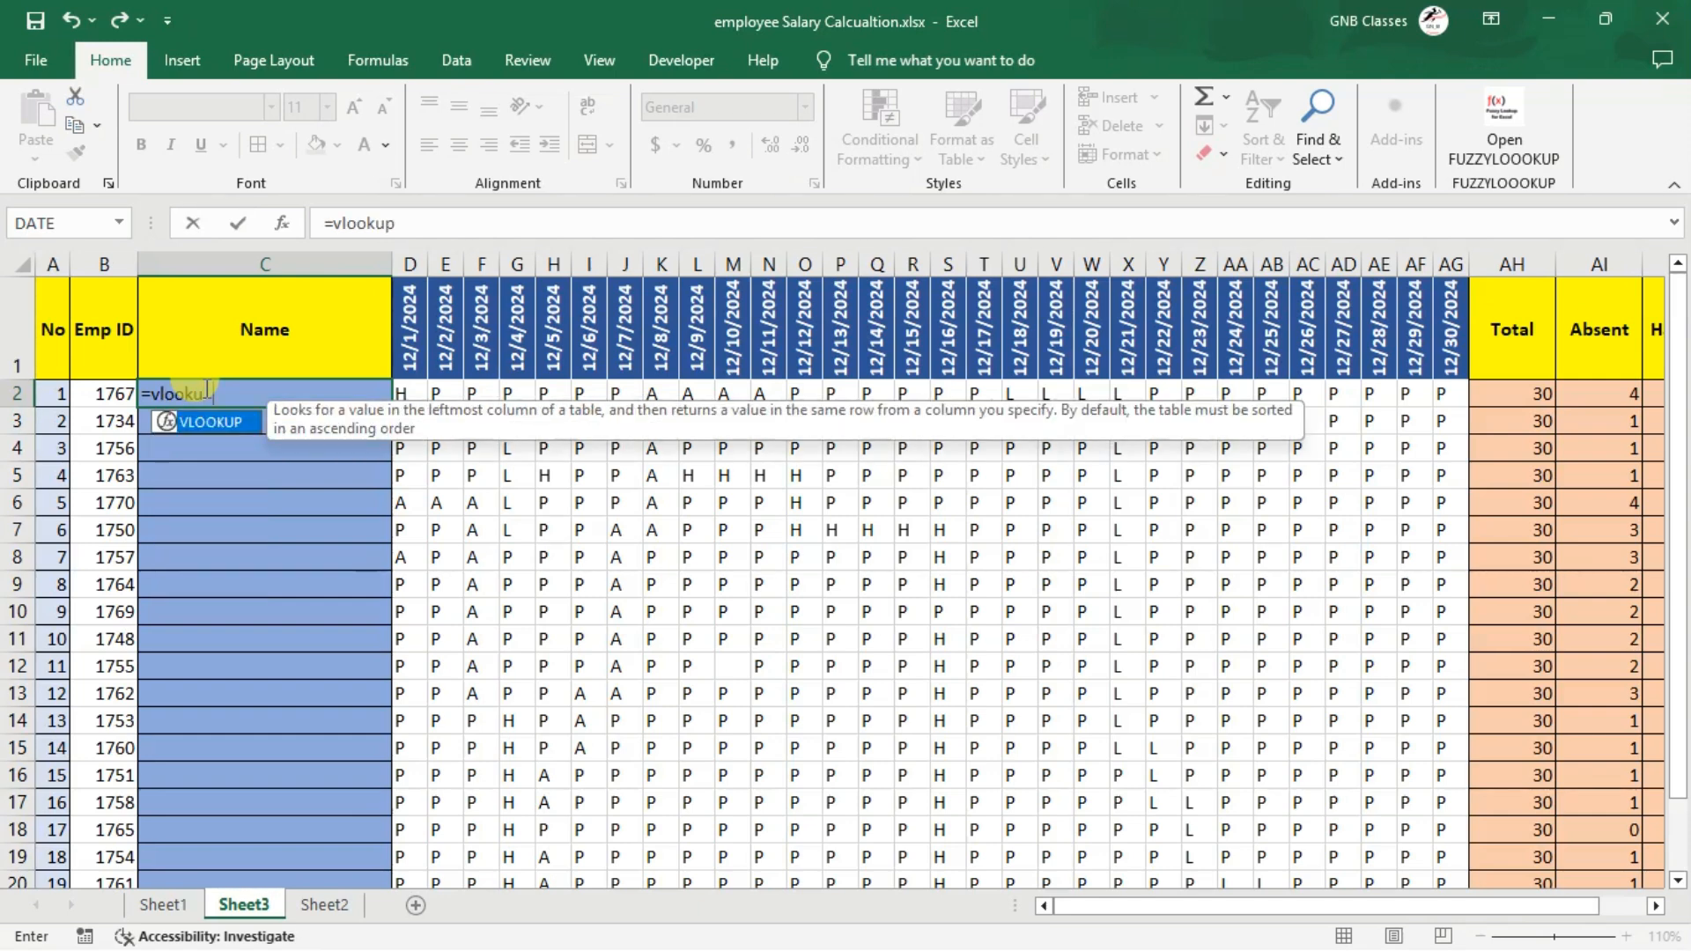
{"action": "type", "text": "p("}
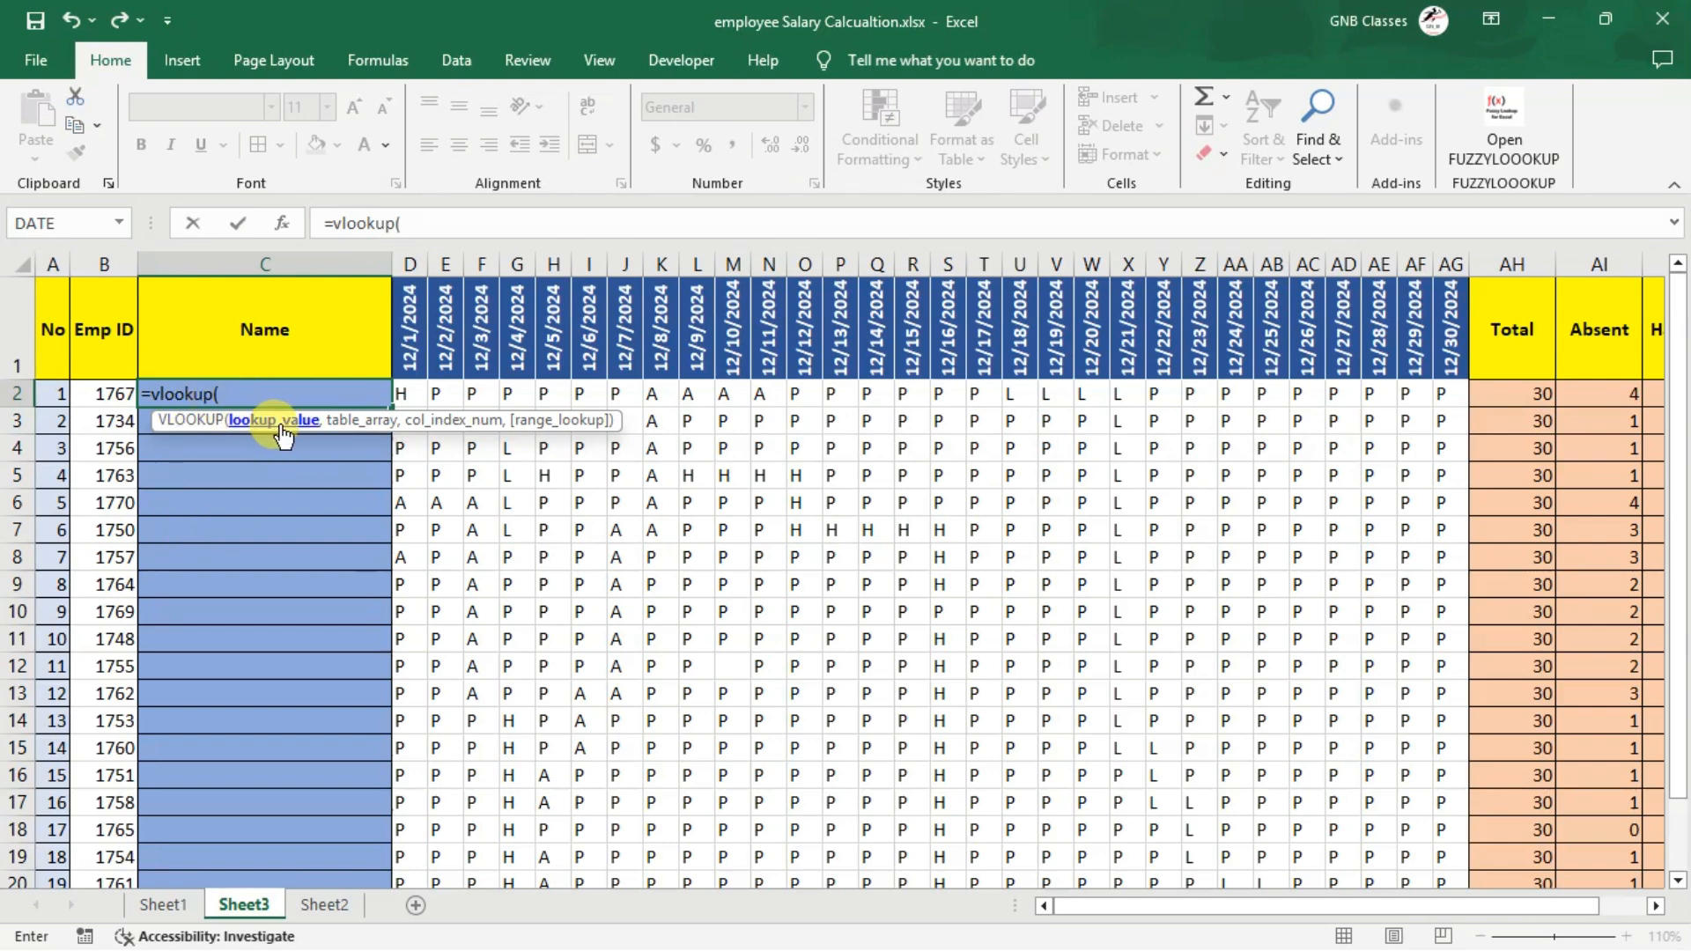
{"action": "left_click", "coordinate": [94, 398]}
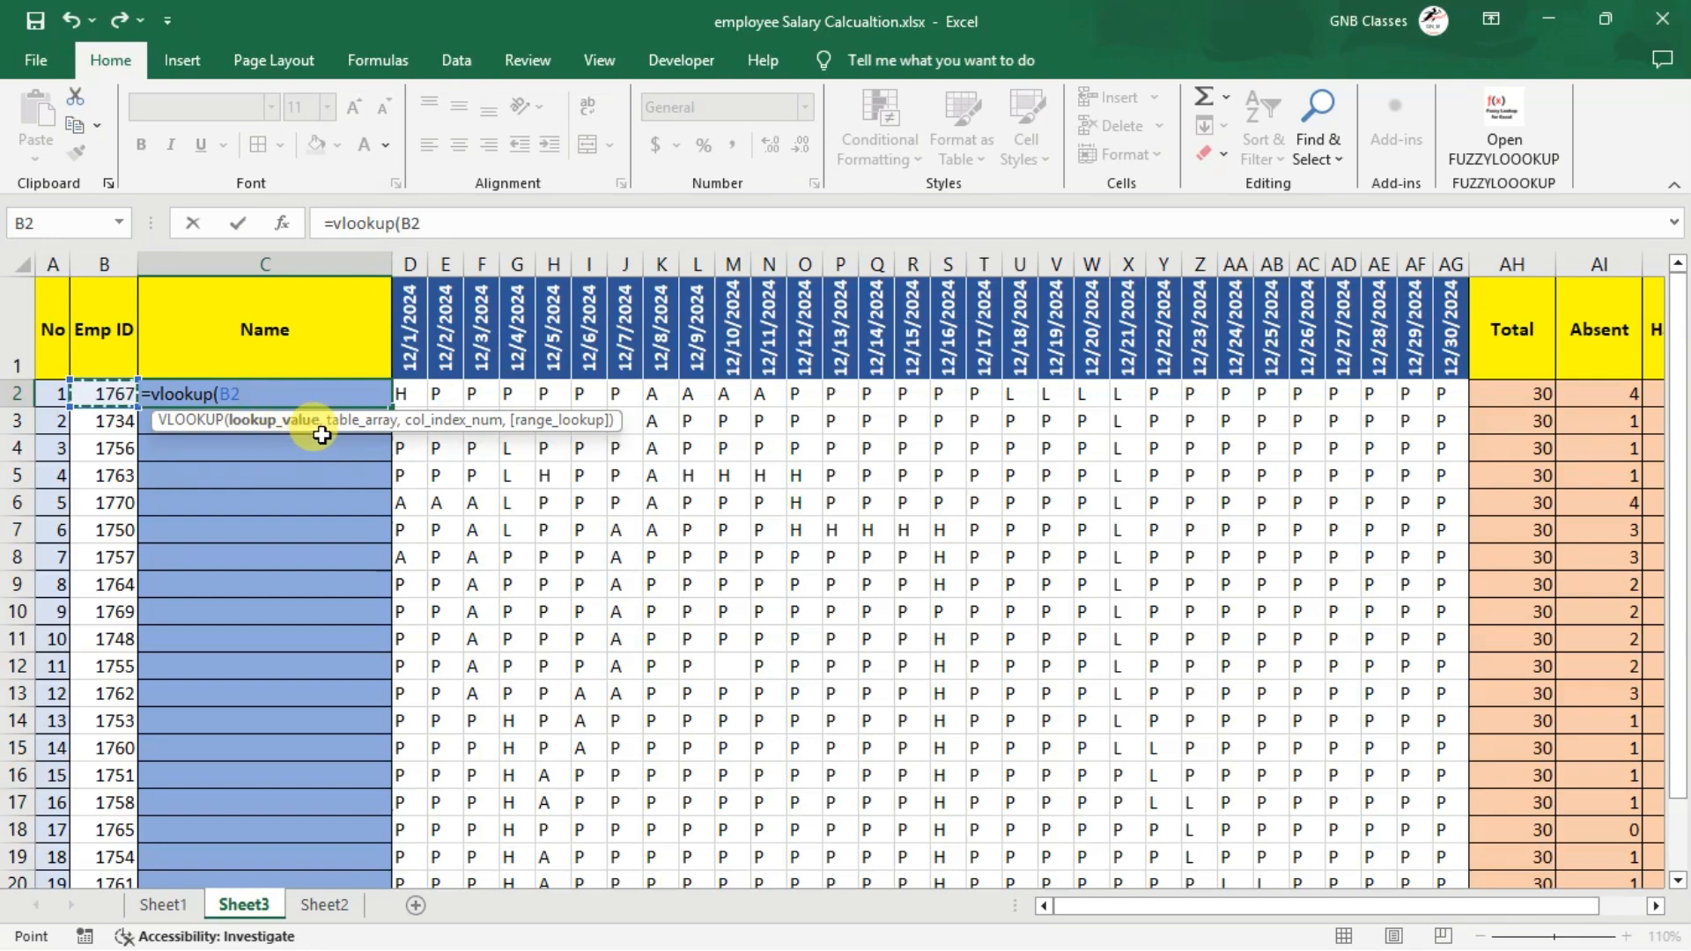
{"action": "type", "text": ","}
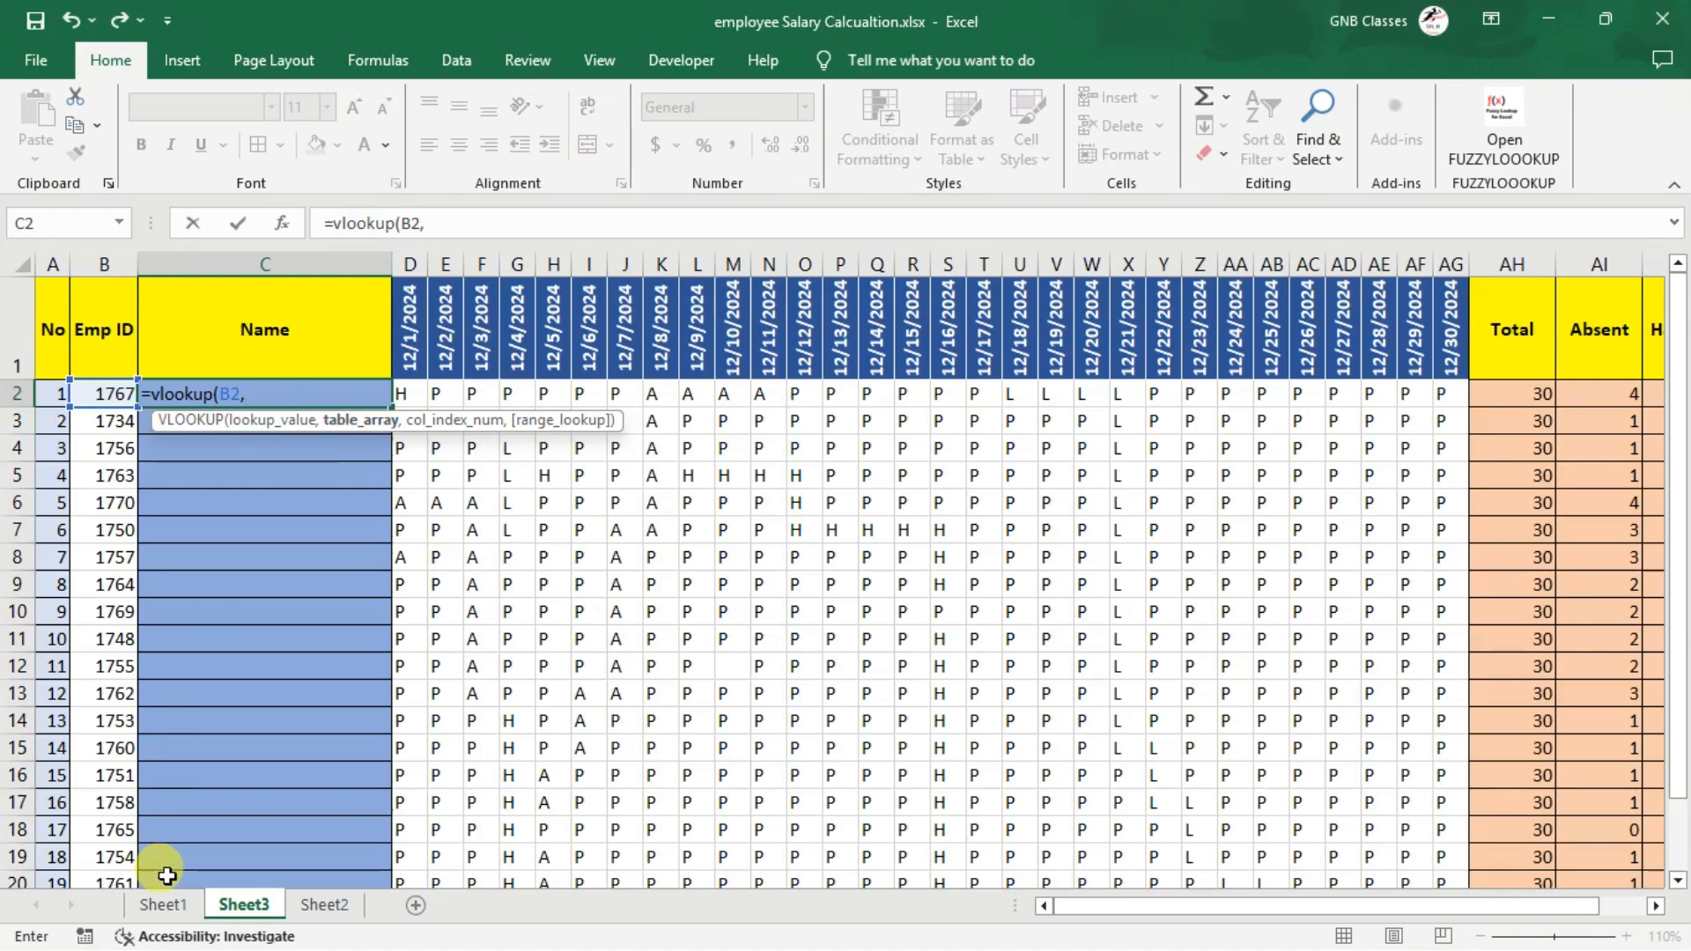
{"action": "left_click", "coordinate": [171, 904]}
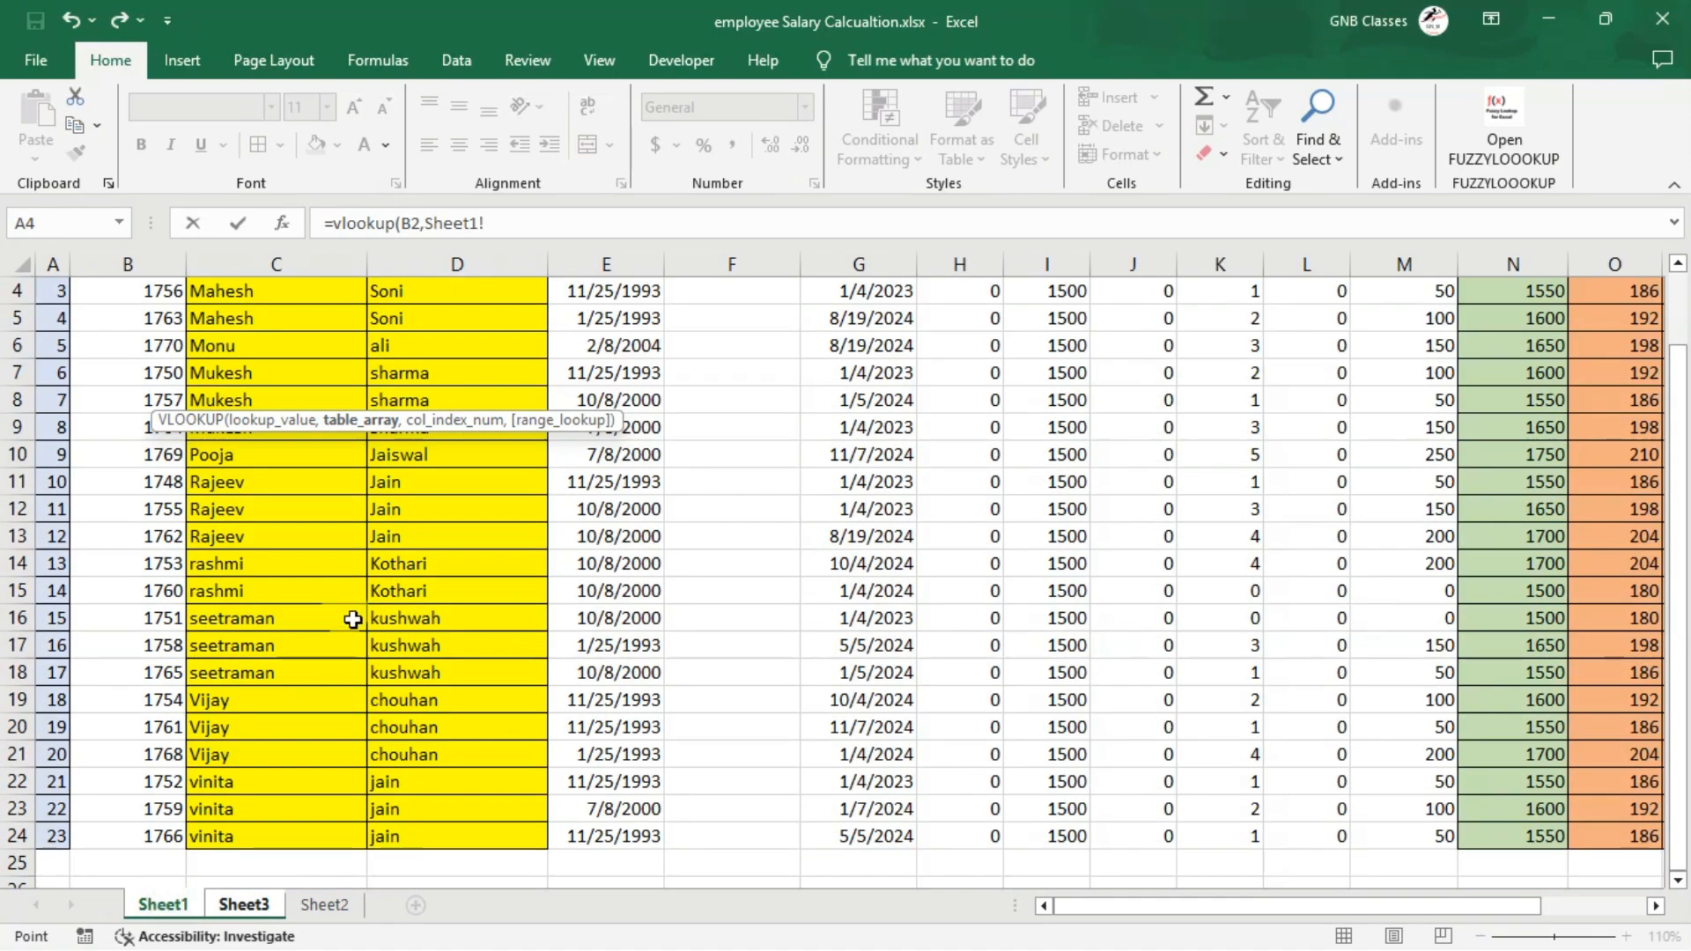
{"action": "scroll", "coordinate": [537, 617], "scroll_direction": "up", "scroll_amount": 1}
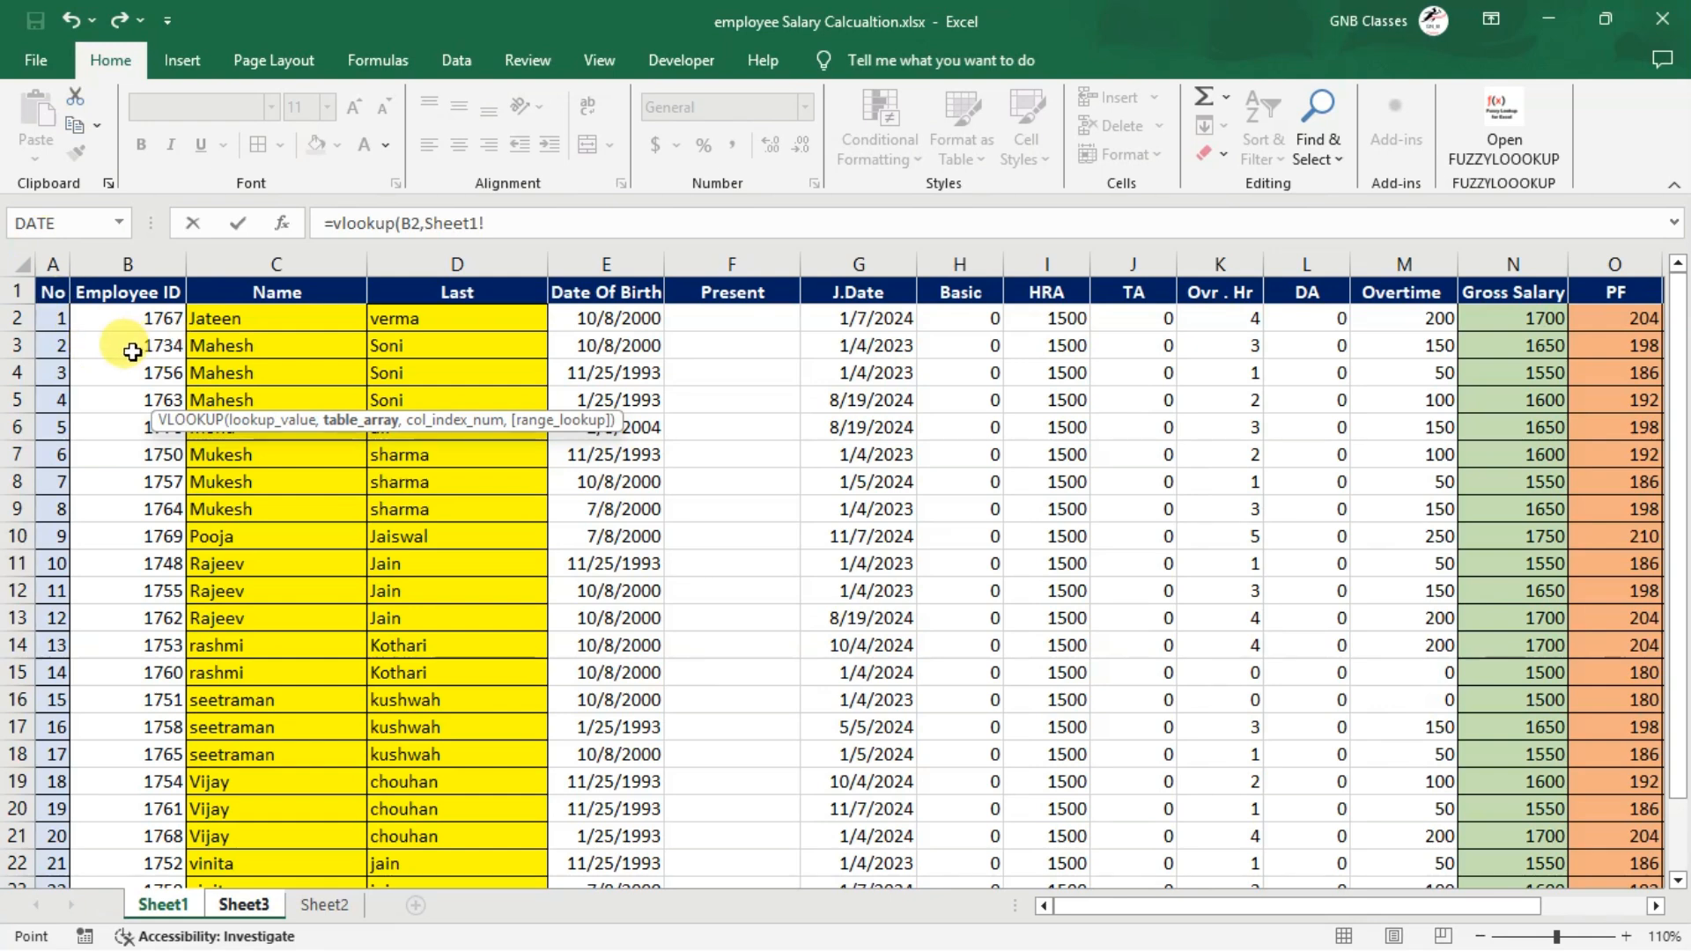
{"action": "left_click_drag", "start_coordinate": [53, 295], "coordinate": [377, 668]}
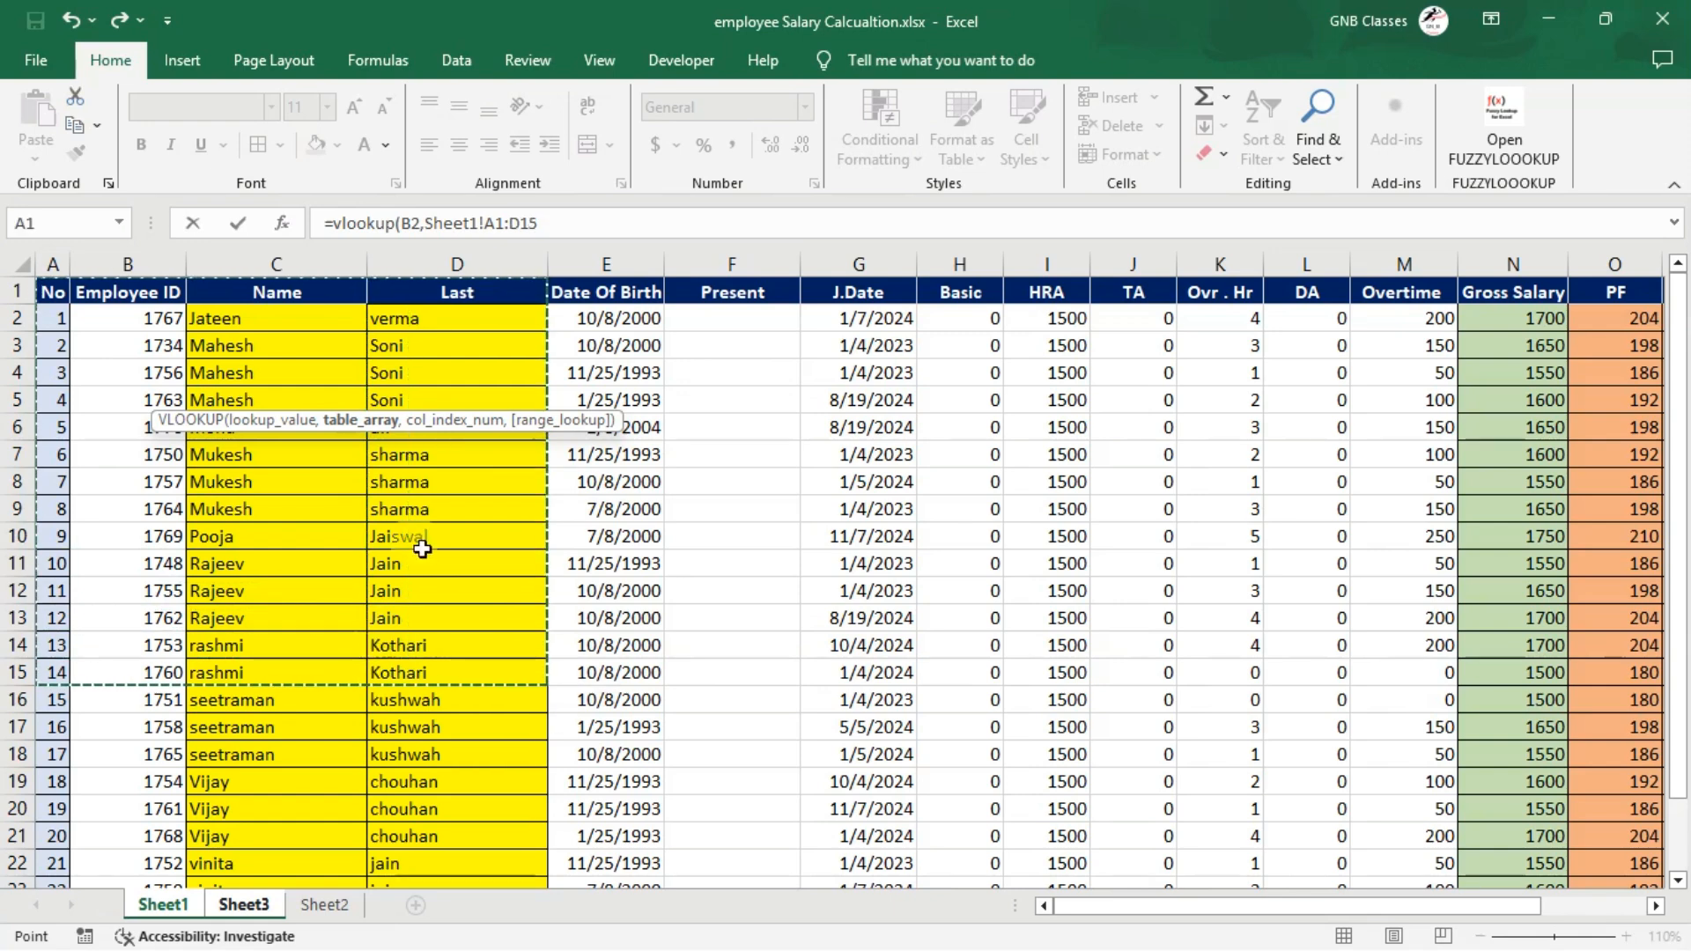
{"action": "left_click", "coordinate": [570, 231]}
{"action": "key", "text": "BackSpace"}
{"action": "key", "text": "BackSpace"}
{"action": "key", "text": "BackSpace"}
{"action": "key", "text": "BackSpace"}
{"action": "key", "text": "BackSpace"}
{"action": "key", "text": "BackSpace"}
{"action": "key", "text": "BackSpace"}
{"action": "key", "text": "BackSpace"}
{"action": "key", "text": "BackSpace"}
{"action": "key", "text": "BackSpace"}
{"action": "key", "text": "BackSpace"}
{"action": "key", "text": "BackSpace"}
{"action": "key", "text": "BackSpace"}
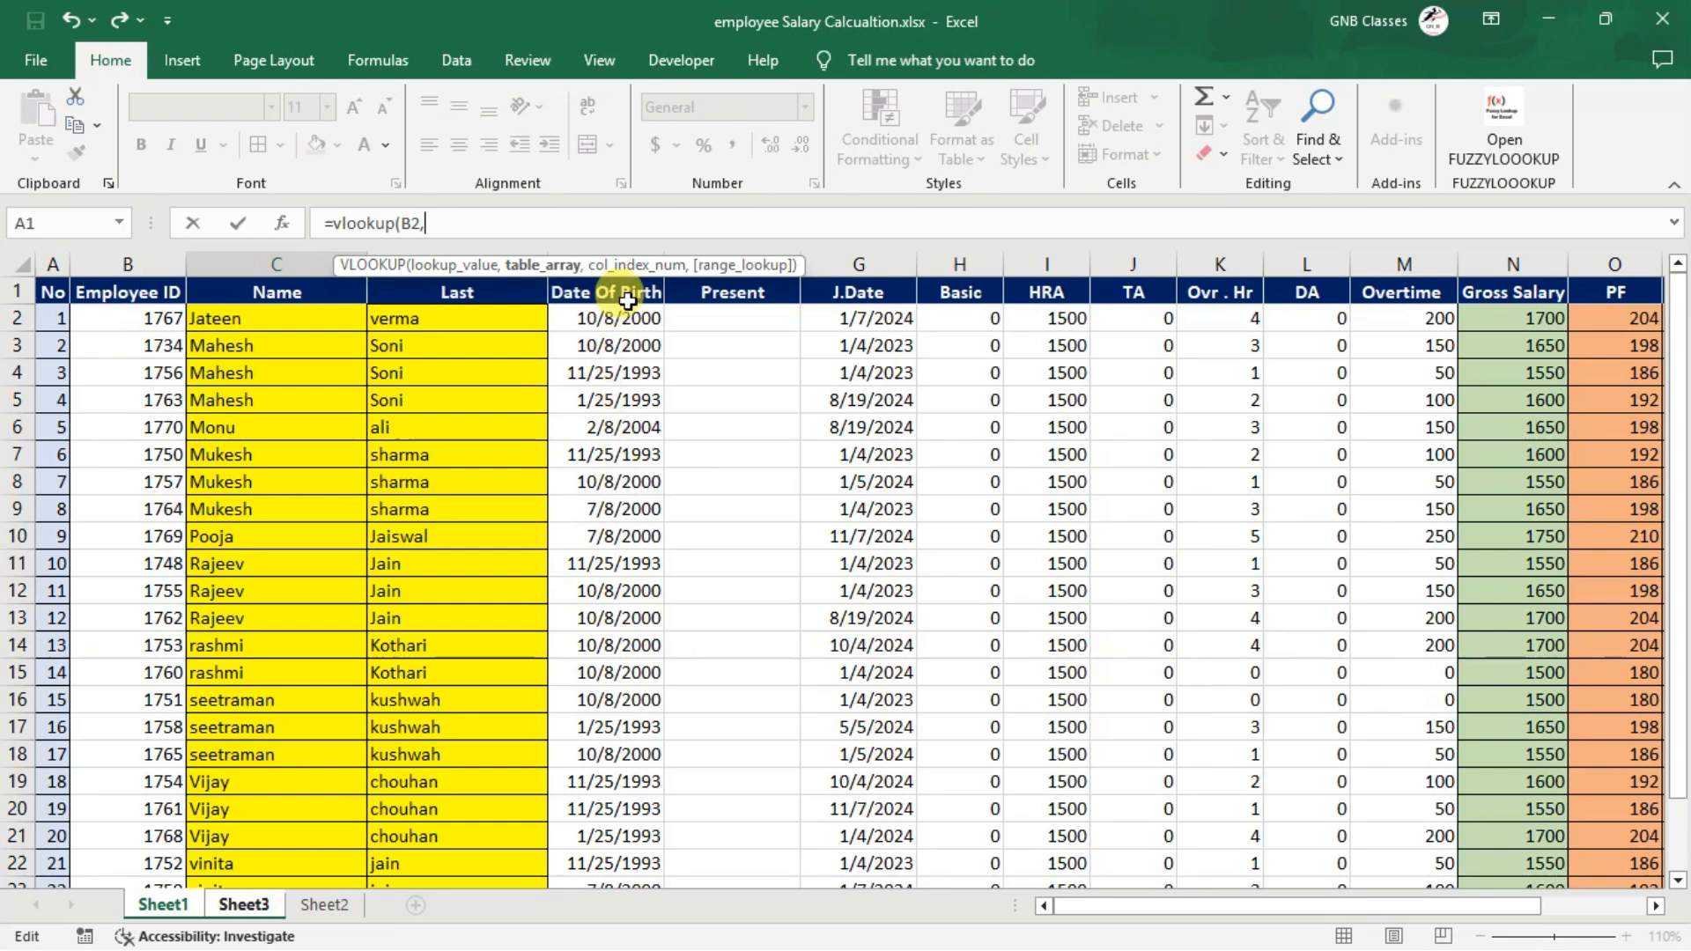
Set the VLOOKUP's table array to B1:Q24 on Sheet1, starting at the Employee ID header and including all salary columns
{"action": "left_click", "coordinate": [125, 286]}
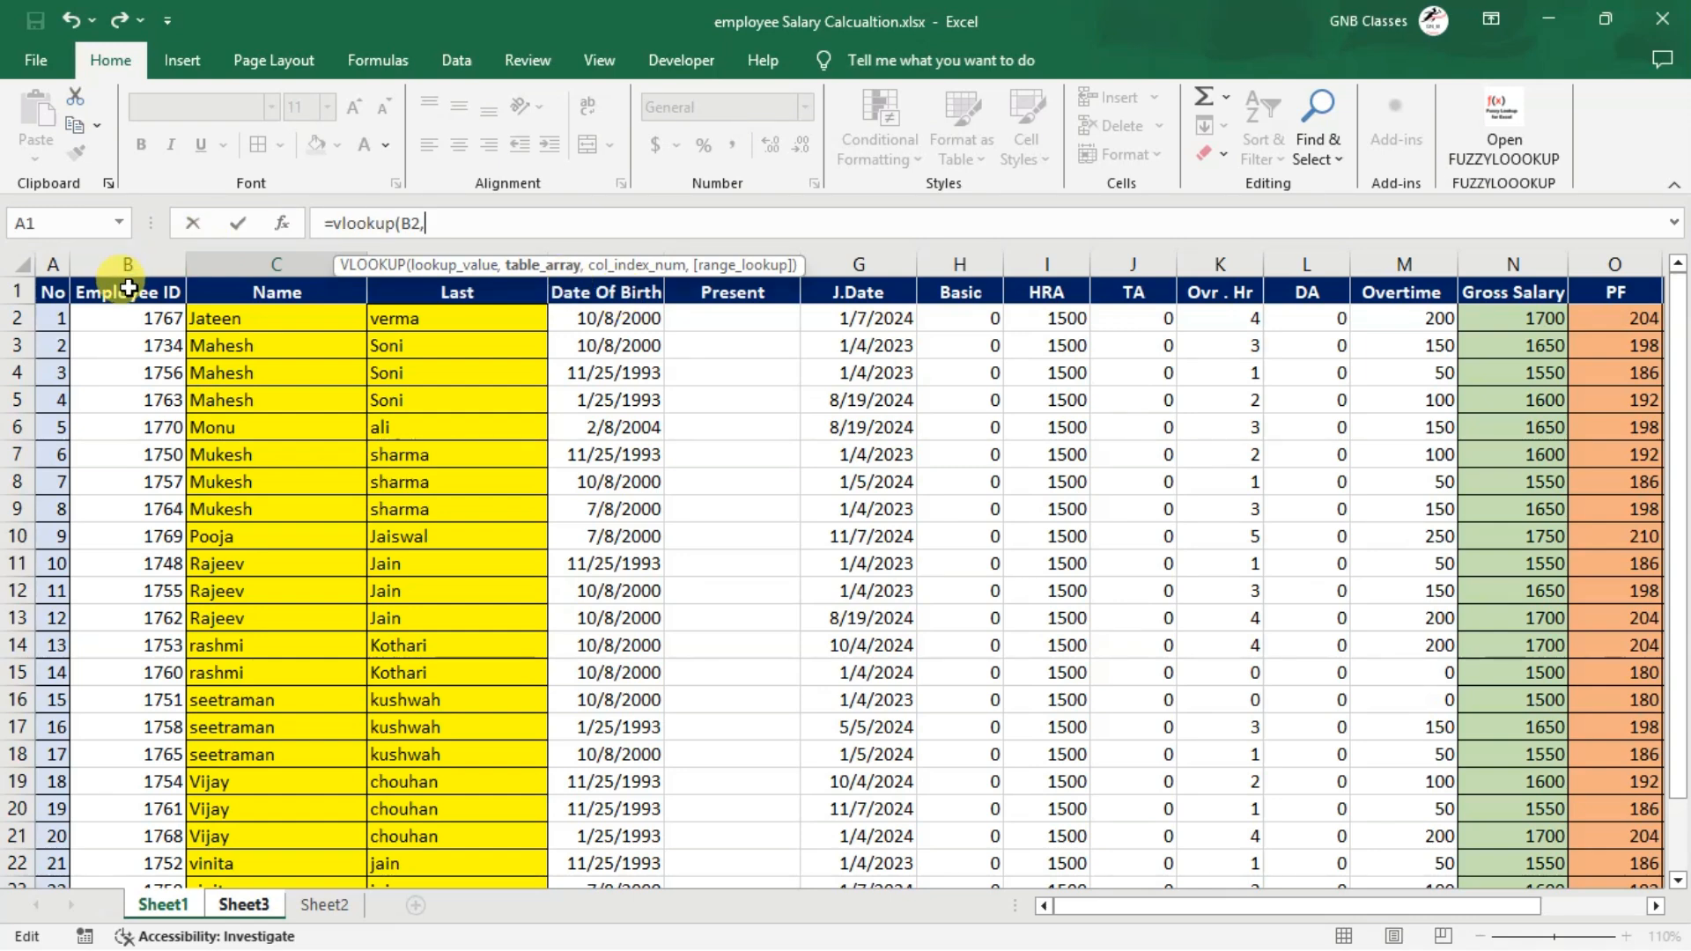
{"action": "left_click_drag", "start_coordinate": [127, 287], "coordinate": [690, 799]}
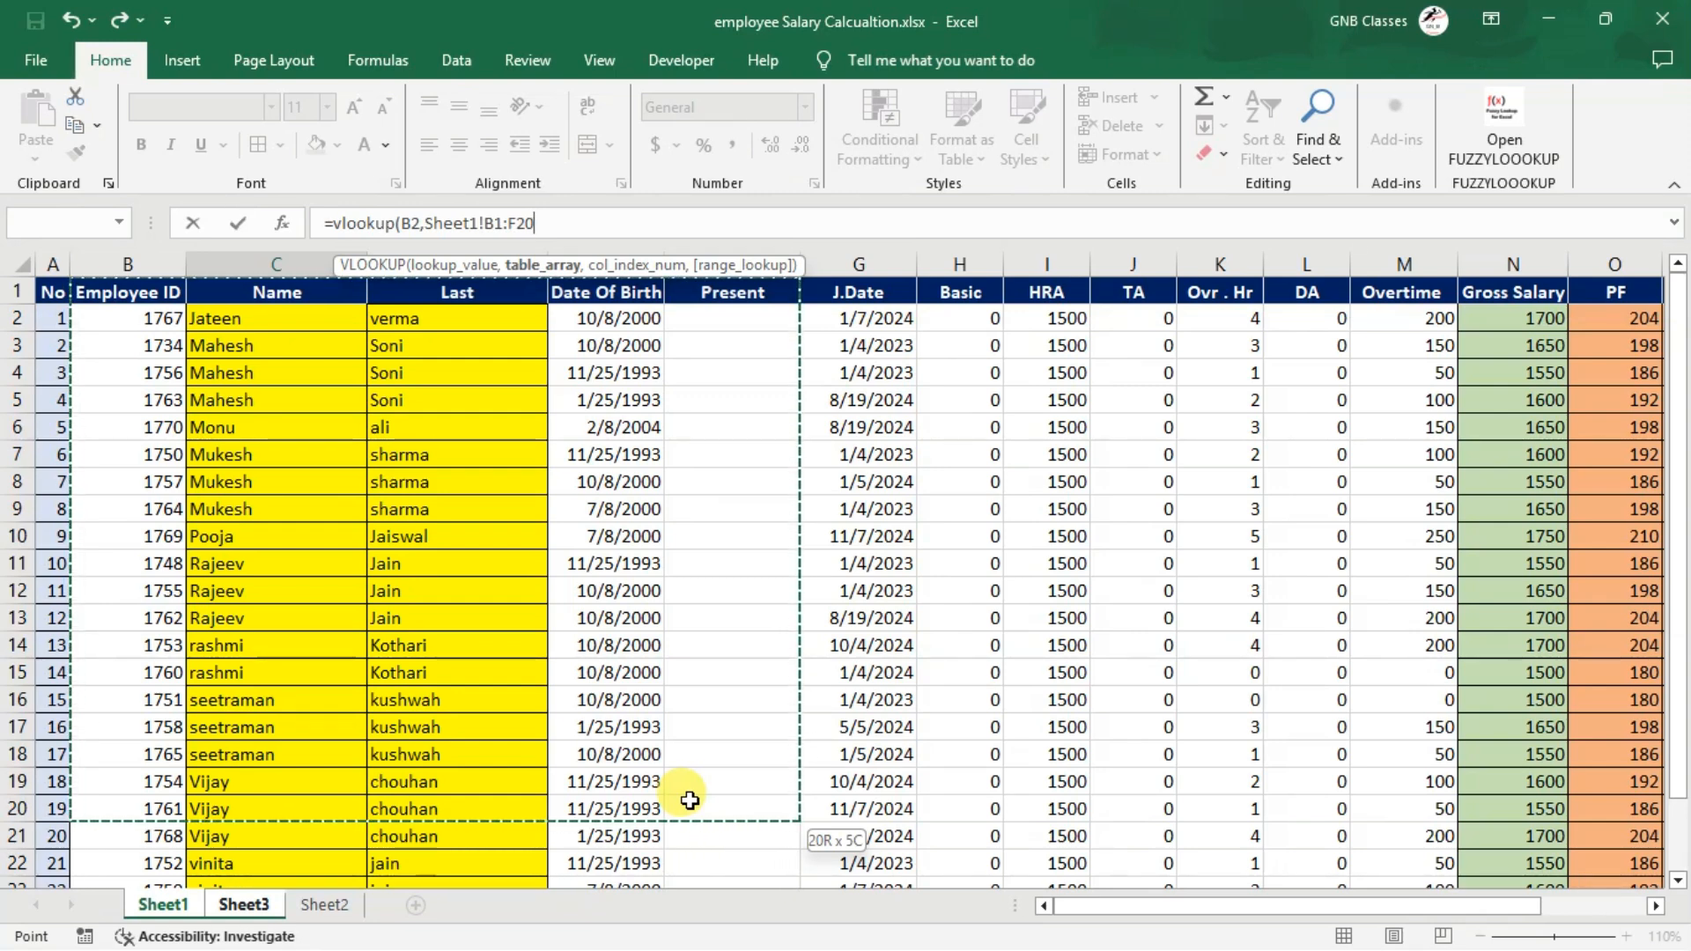
{"action": "left_click_drag", "start_coordinate": [690, 799], "coordinate": [1510, 800]}
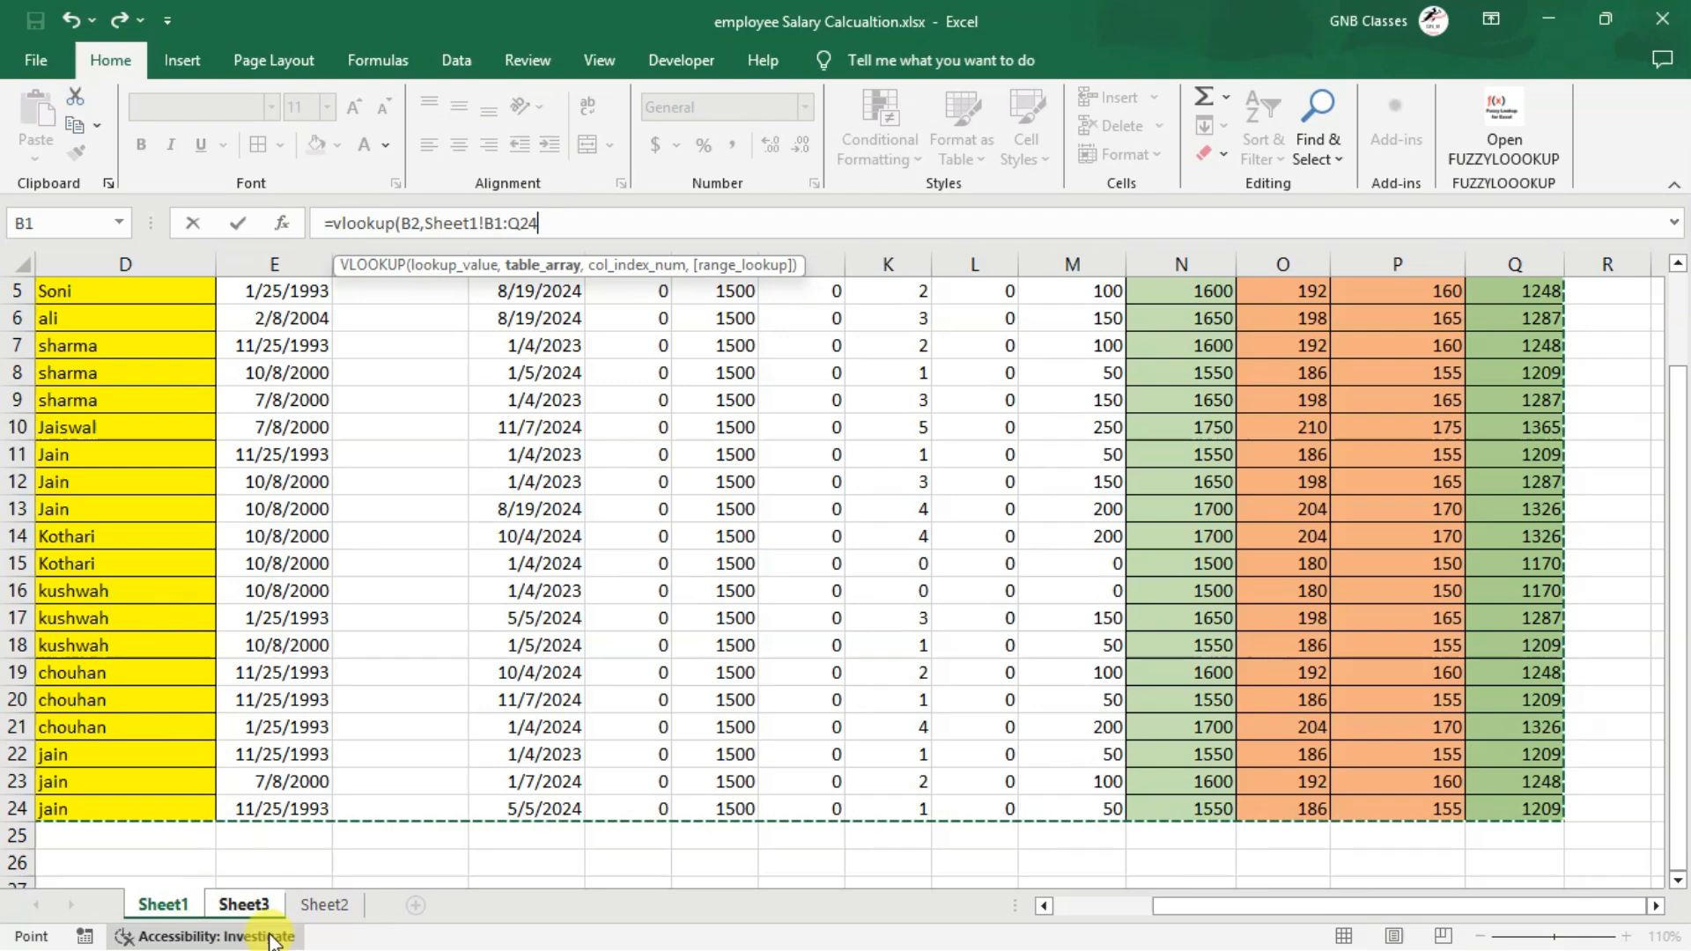
{"action": "left_click", "coordinate": [576, 224]}
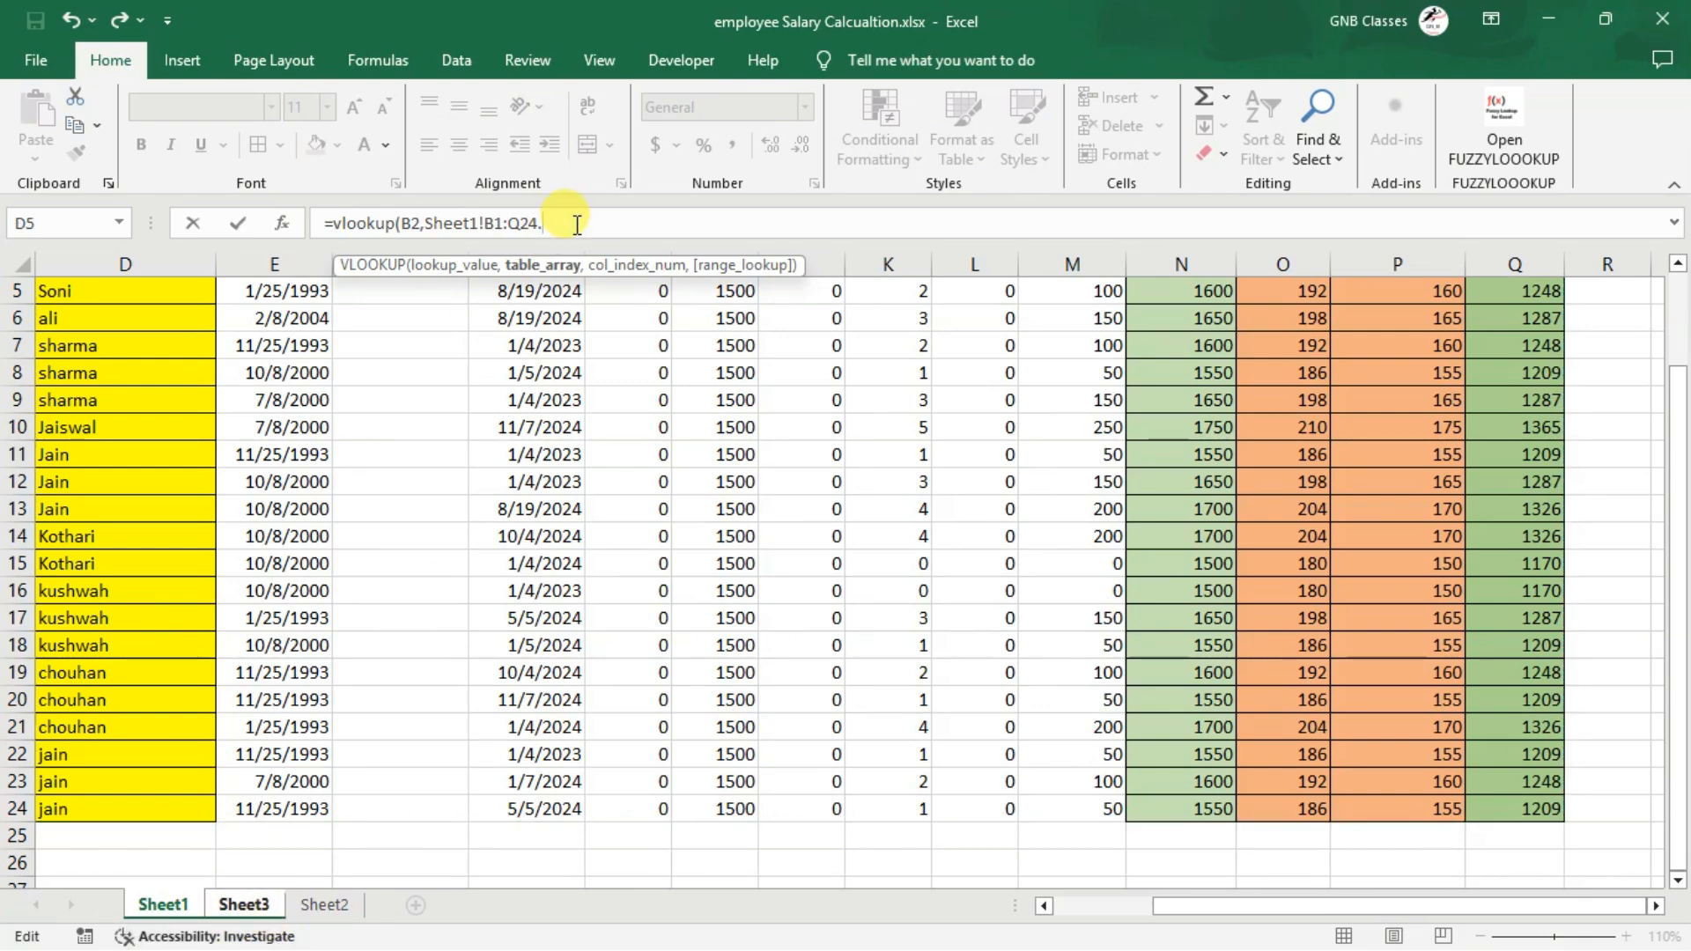
{"action": "type", "text": ","}
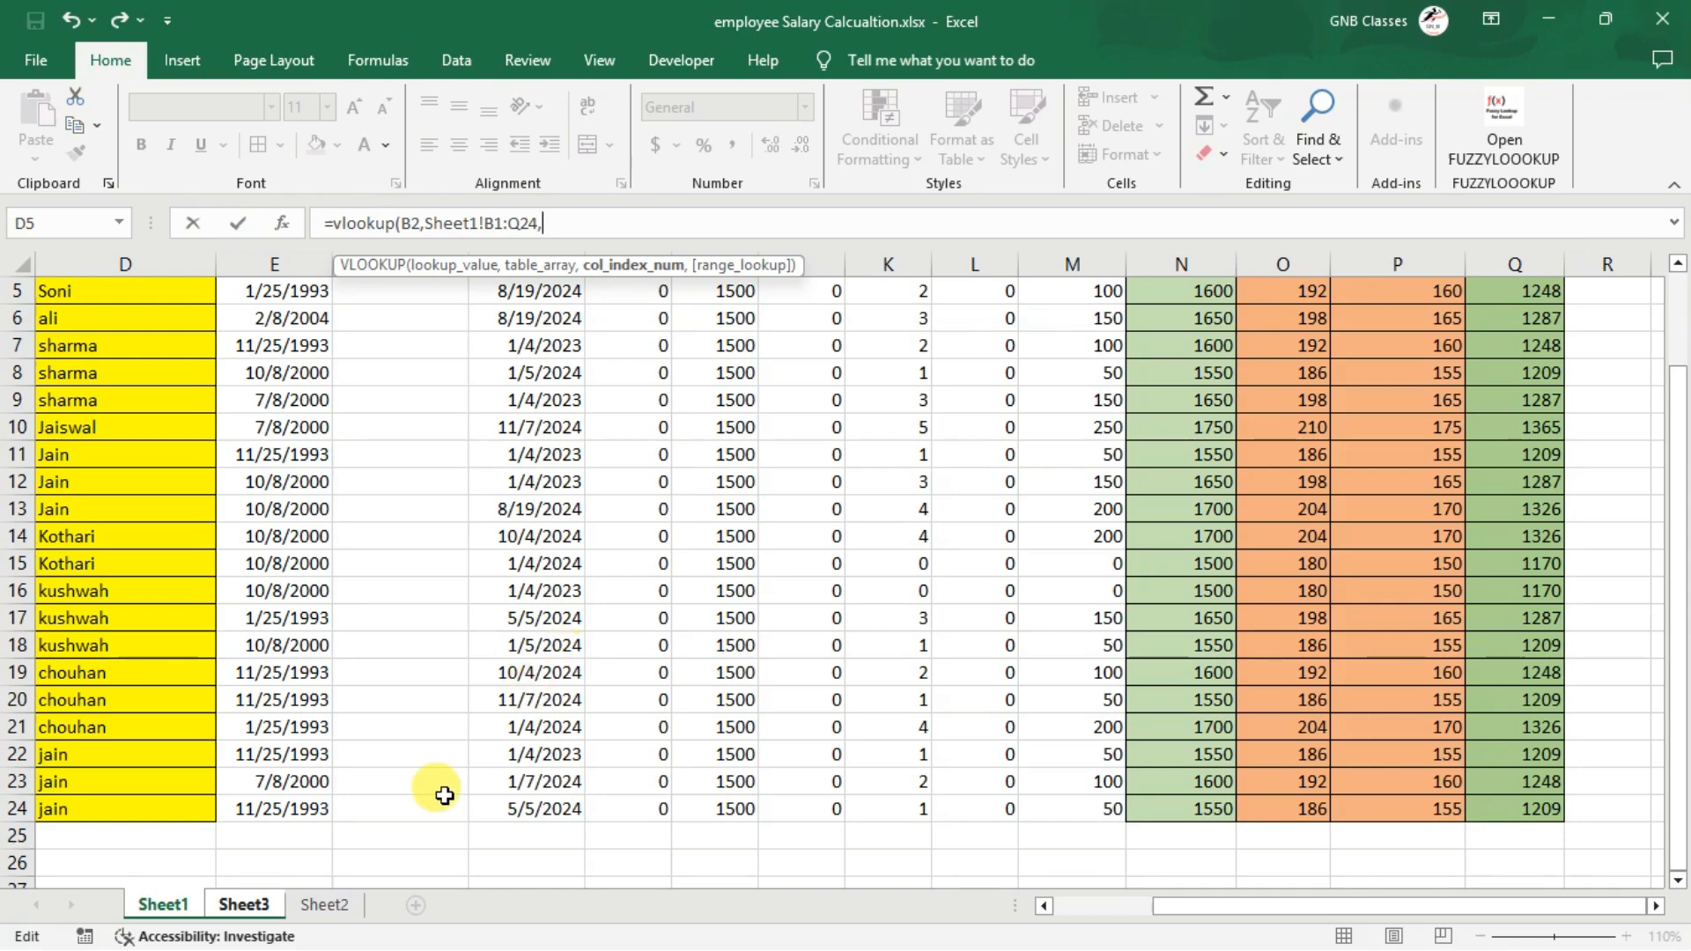
Set the VLOOKUP's column index to 2 so that it returns the Name column of Sheet1
{"action": "scroll", "coordinate": [461, 564], "scroll_direction": "up", "scroll_amount": 2}
{"action": "scroll", "coordinate": [461, 564], "scroll_direction": "left", "scroll_amount": 1}
{"action": "scroll", "coordinate": [461, 563], "scroll_direction": "left", "scroll_amount": 2}
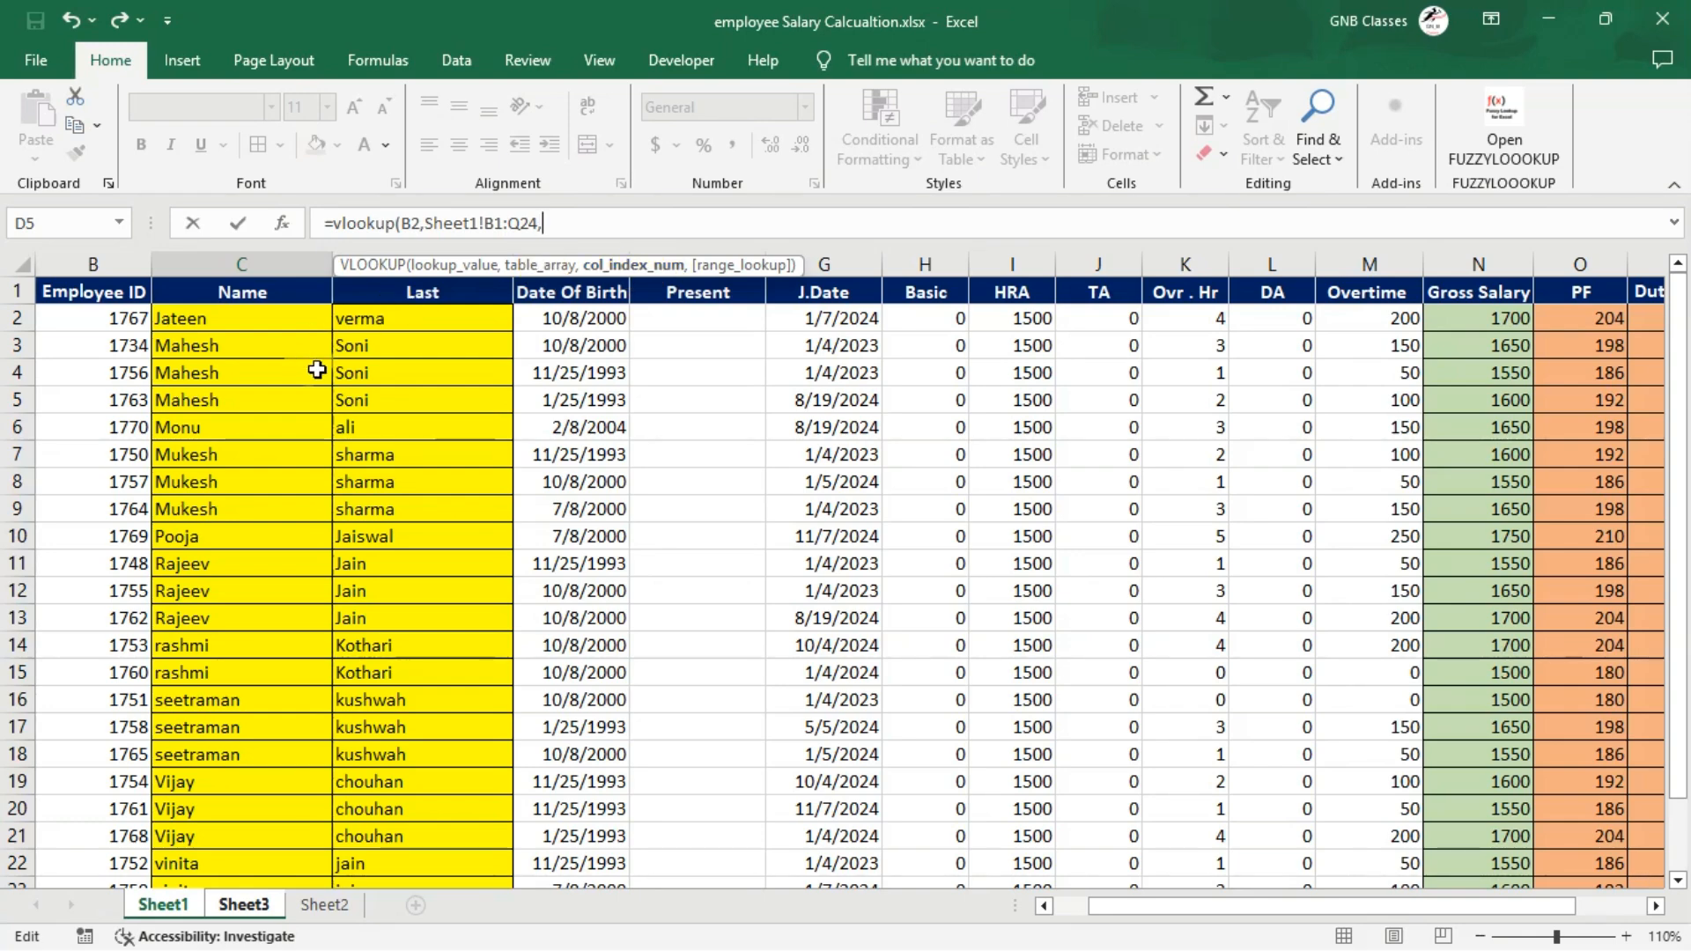
{"action": "scroll", "coordinate": [245, 388], "scroll_direction": "left", "scroll_amount": 1}
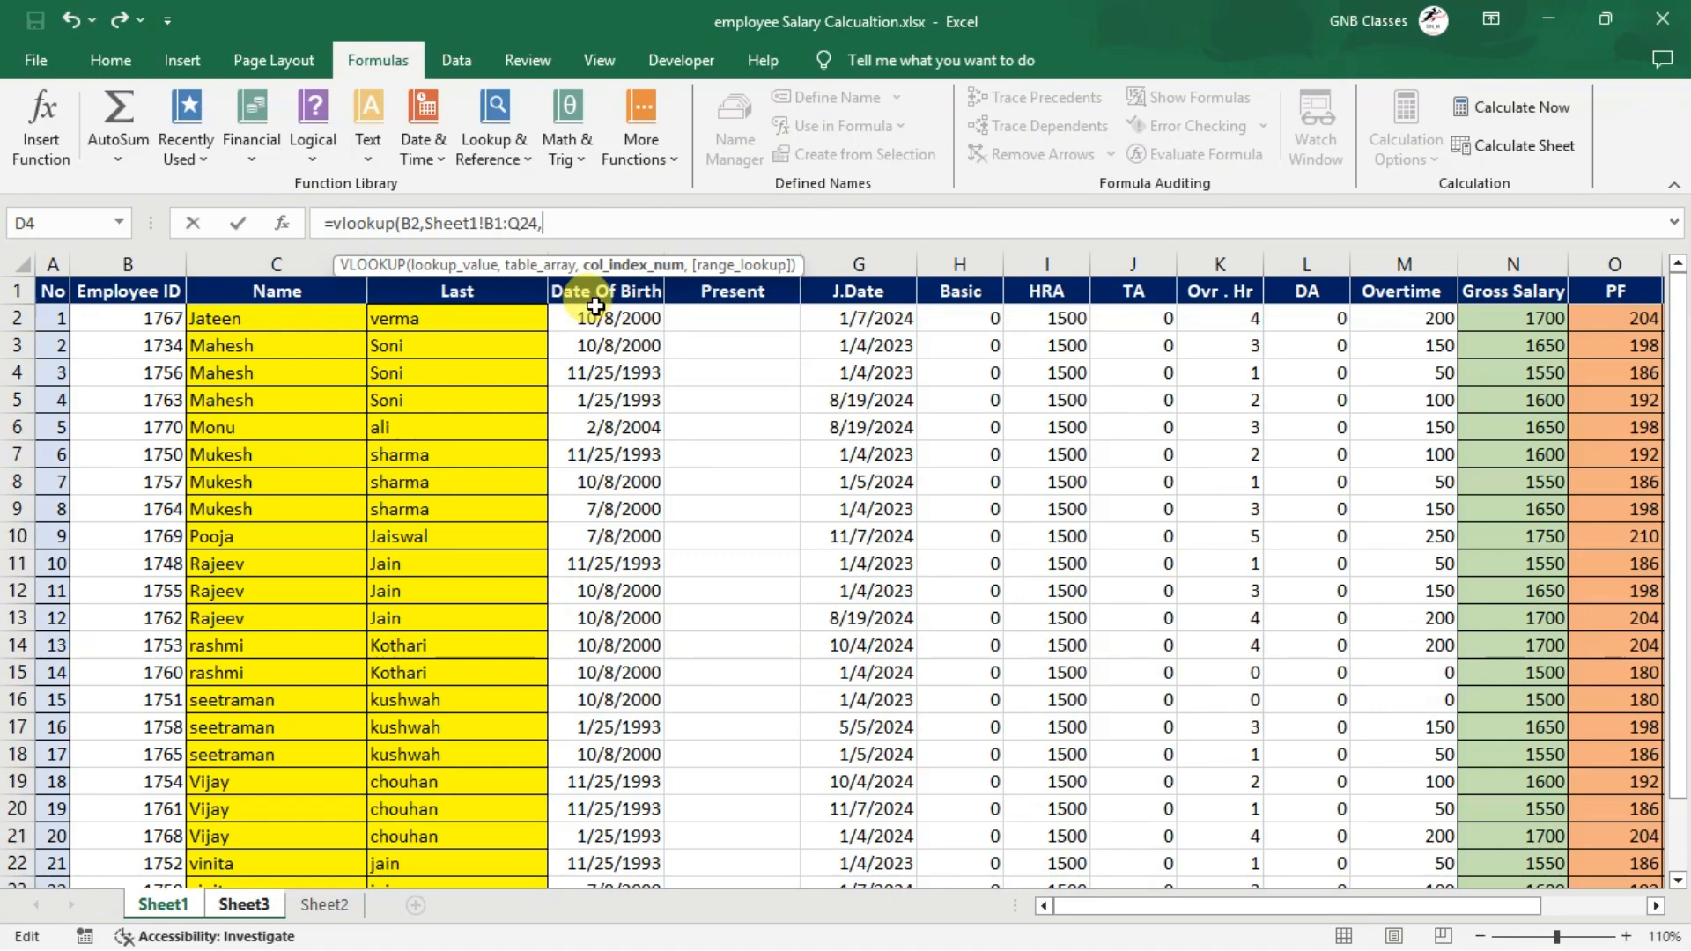
{"action": "left_click", "coordinate": [836, 230]}
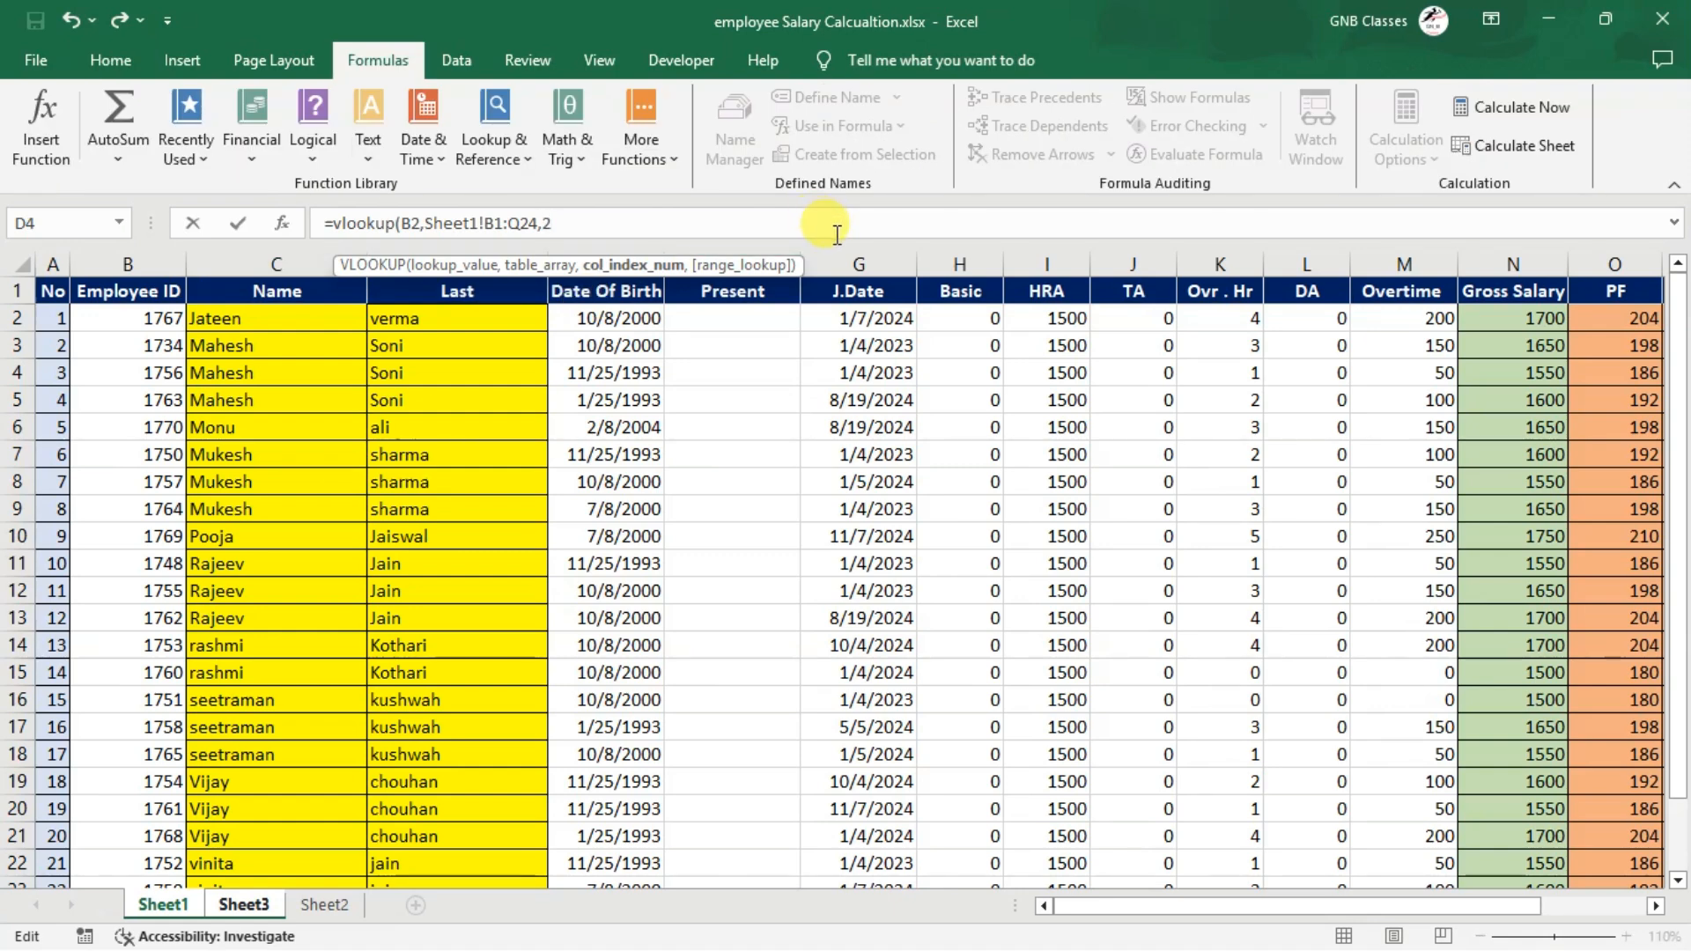
{"action": "type", "text": "2,"}
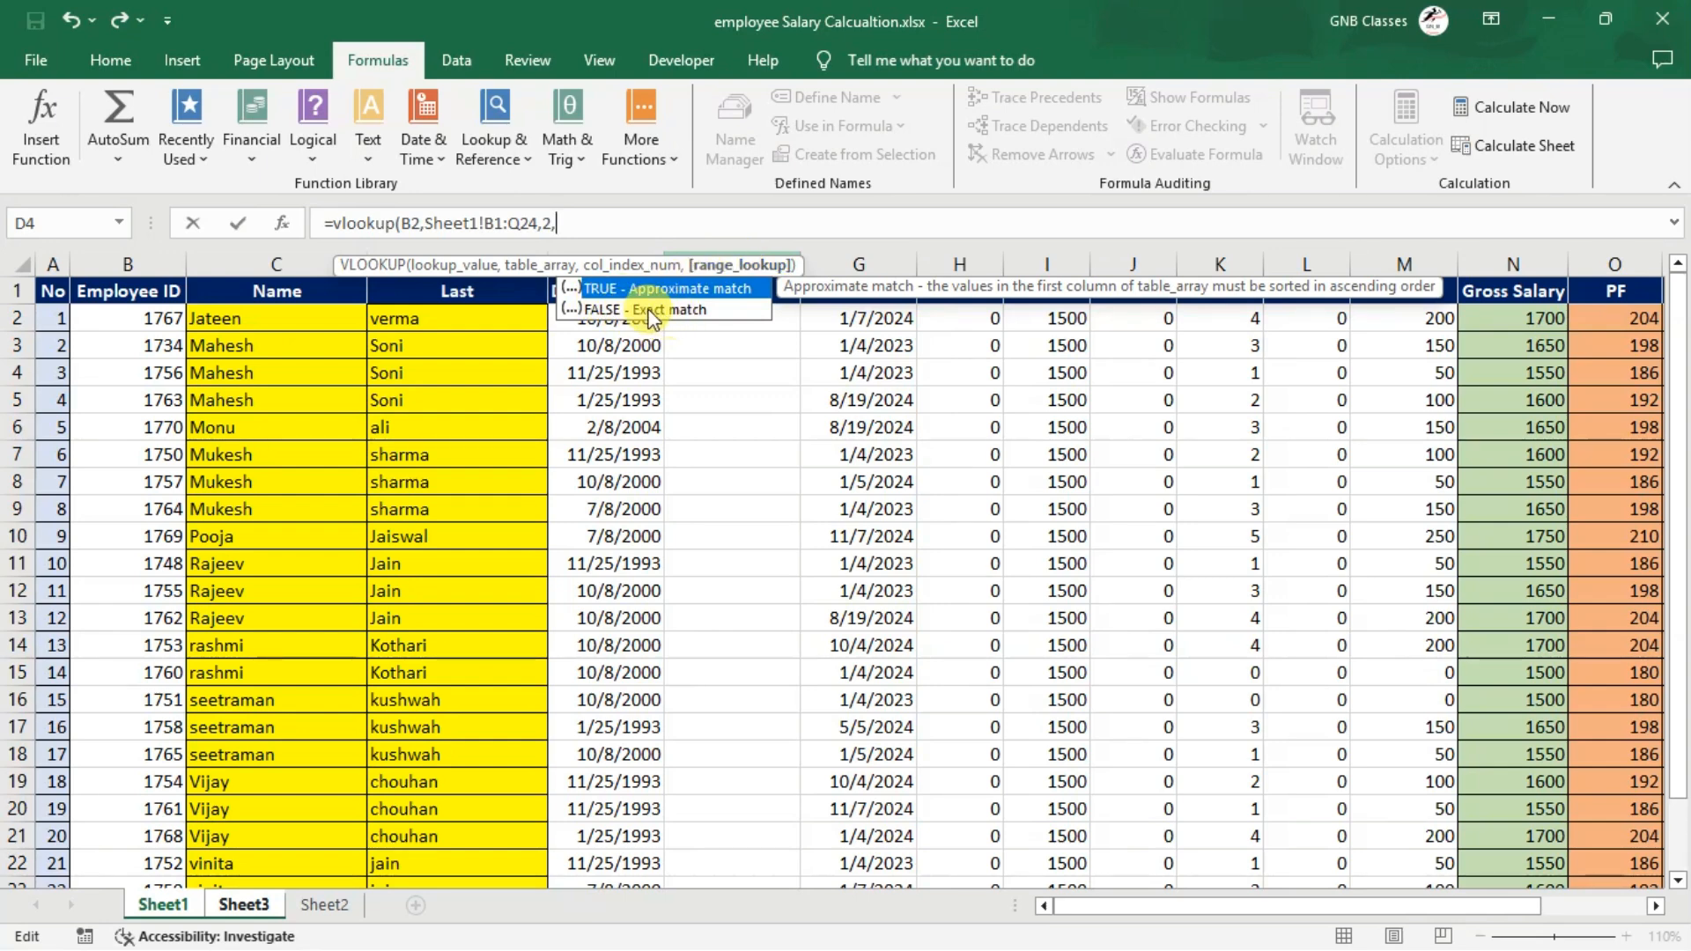
{"action": "left_click", "coordinate": [151, 317]}
{"action": "key", "text": "BackSpace"}
{"action": "key", "text": "BackSpace"}
{"action": "key", "text": "BackSpace"}
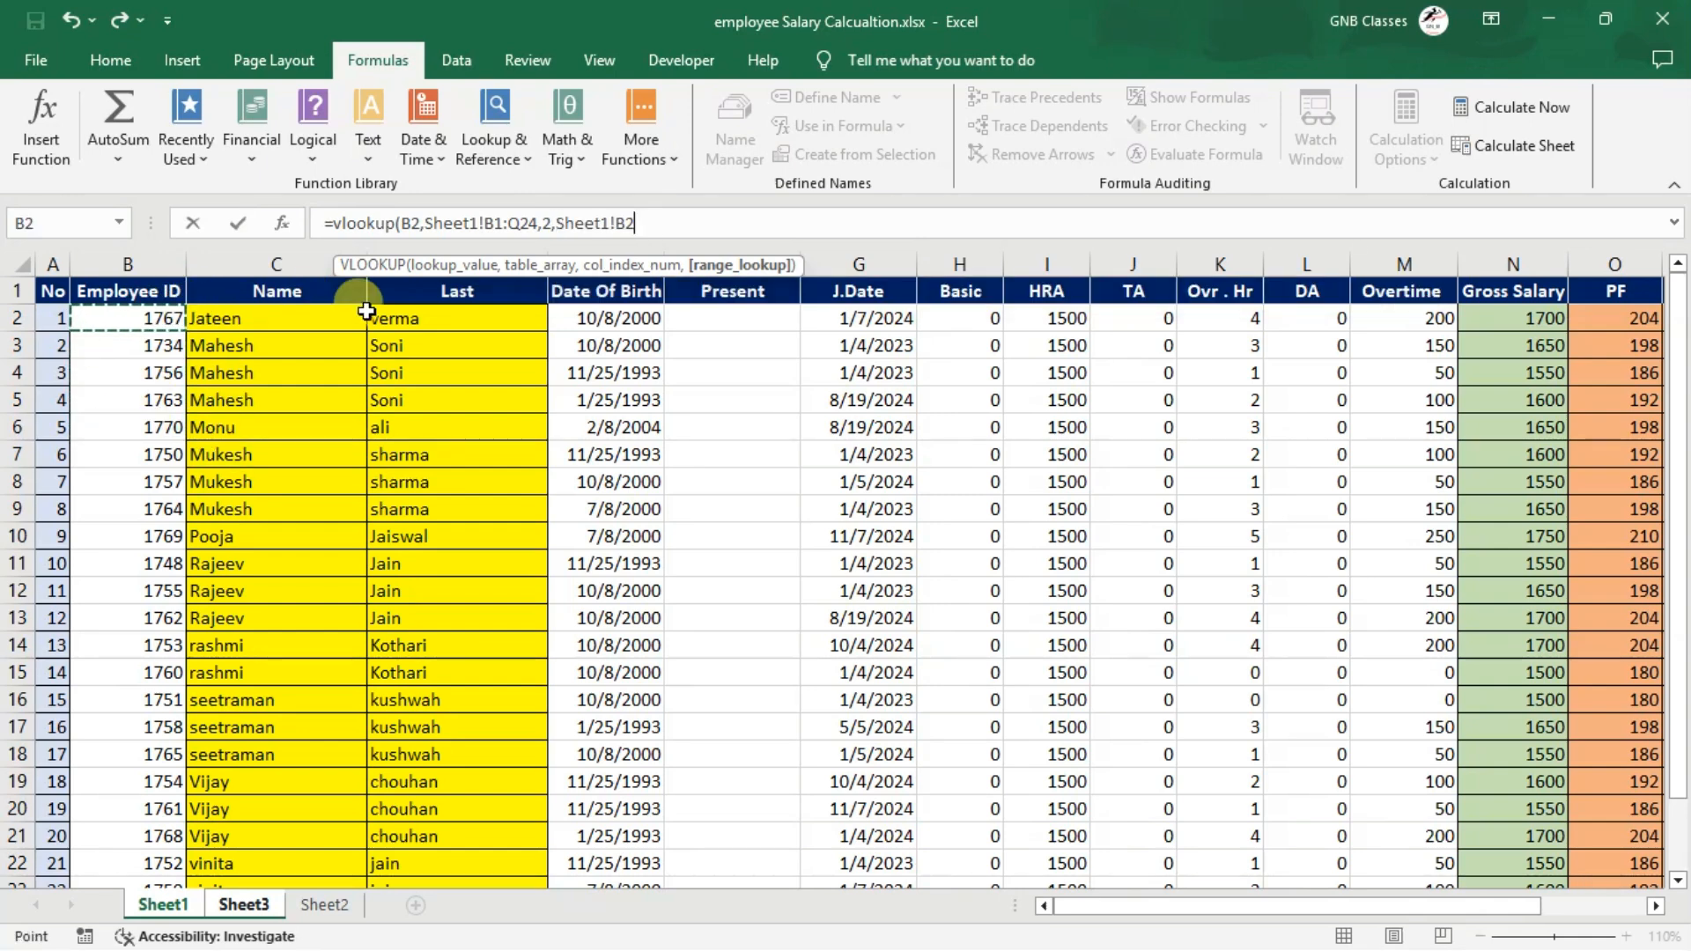
{"action": "key", "text": "BackSpace"}
{"action": "key", "text": "BackSpace"}
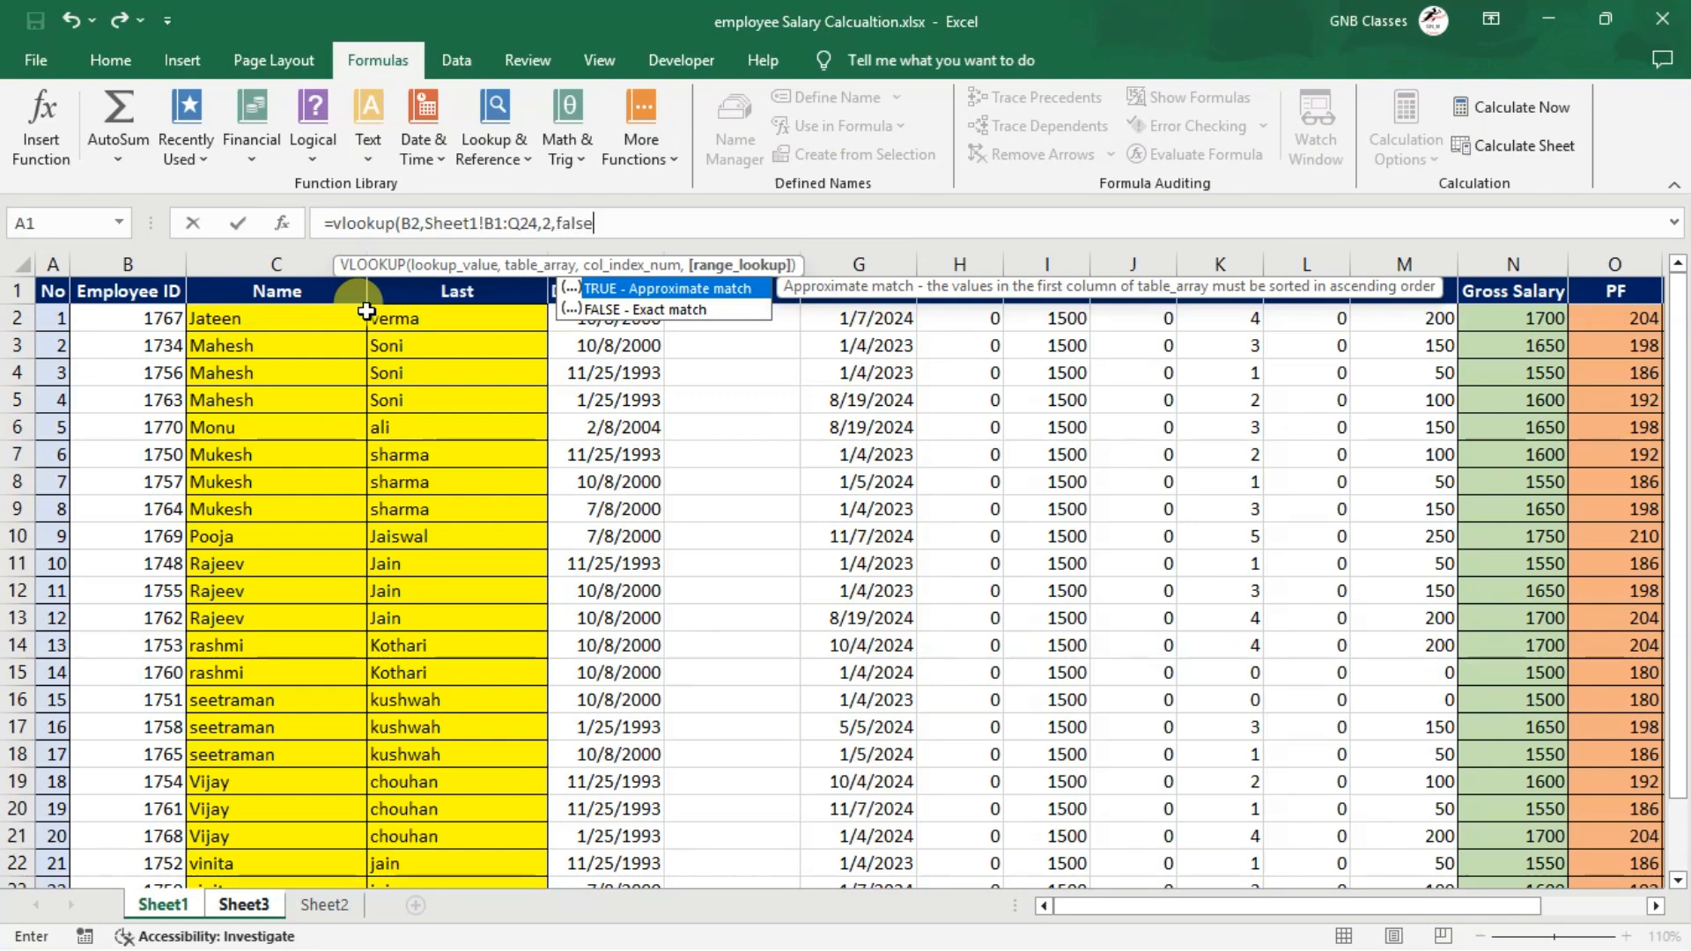
Complete the formula as =VLOOKUP(B2,Sheet1!B1:Q24,2,FALSE) and fill it down the Name column of Sheet3
{"action": "type", "text": ")"}
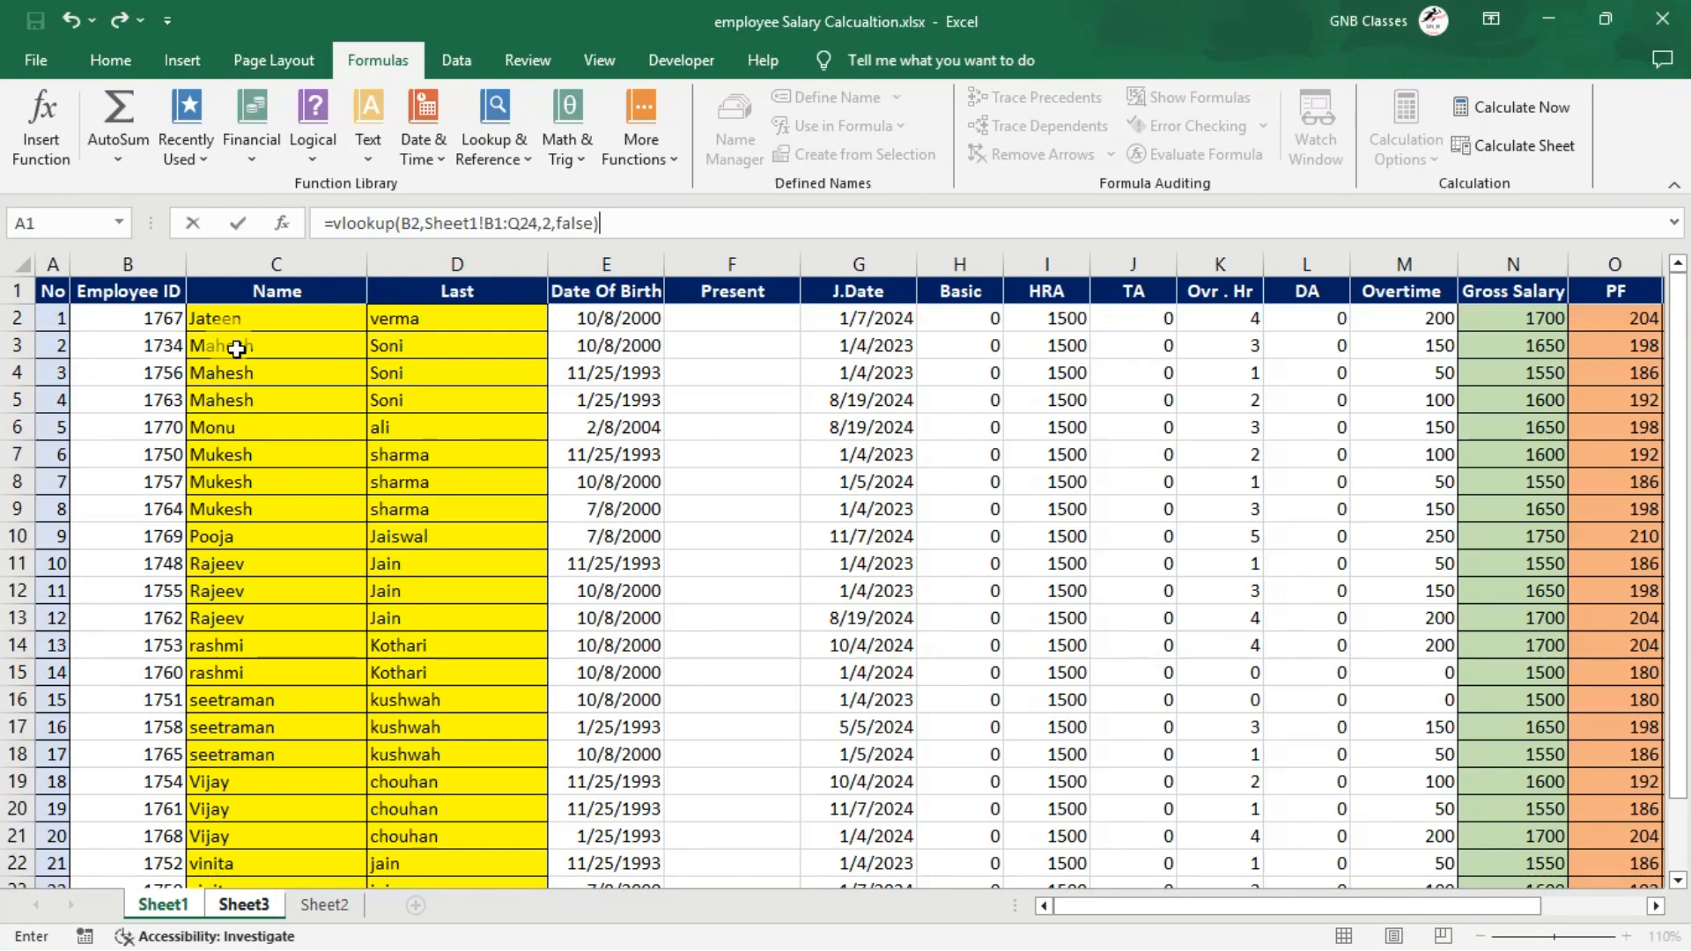
{"action": "key", "text": "Return"}
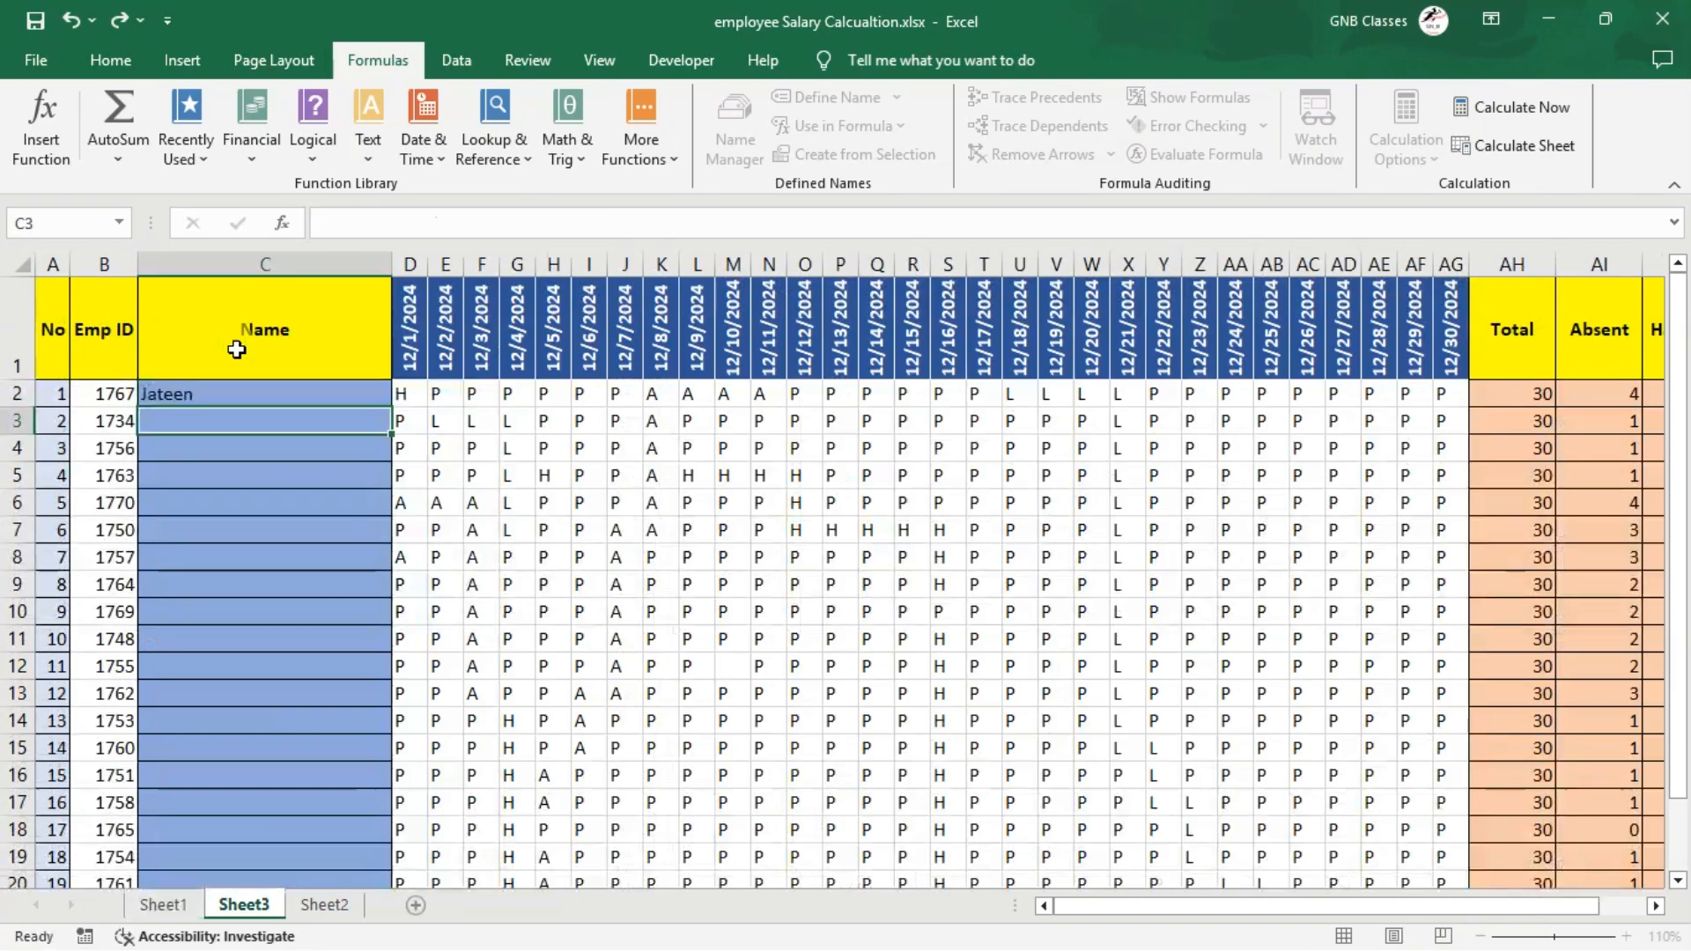
{"action": "left_click", "coordinate": [320, 395]}
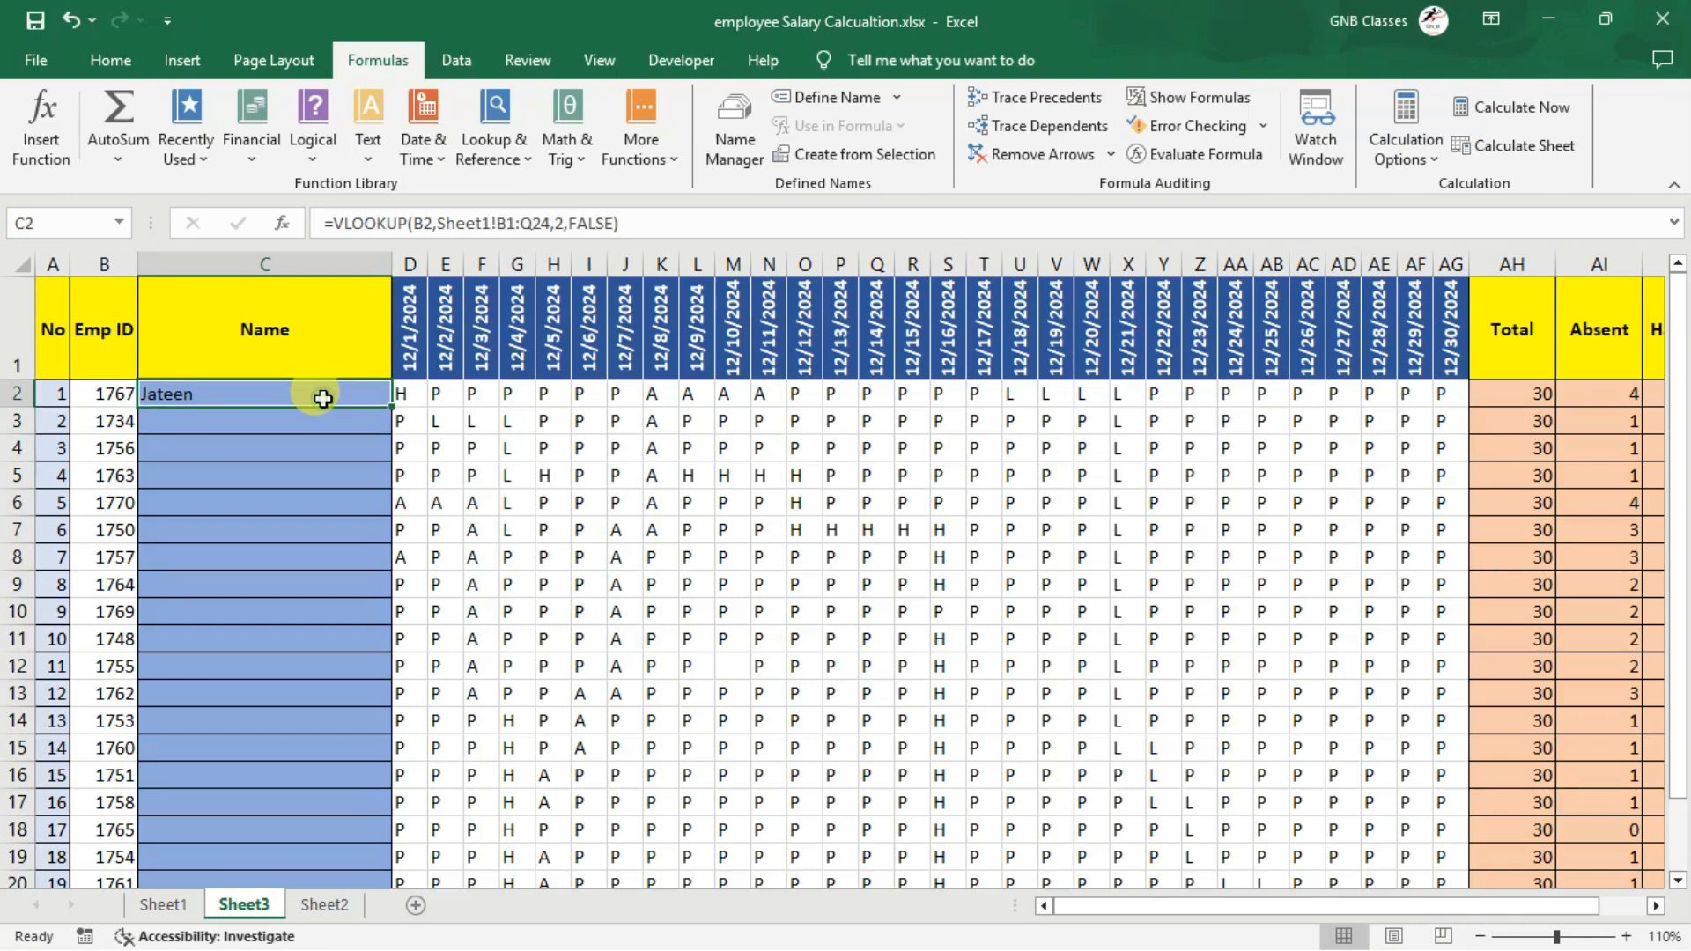
{"action": "double_click", "coordinate": [394, 407]}
{"action": "left_click", "coordinate": [227, 478]}
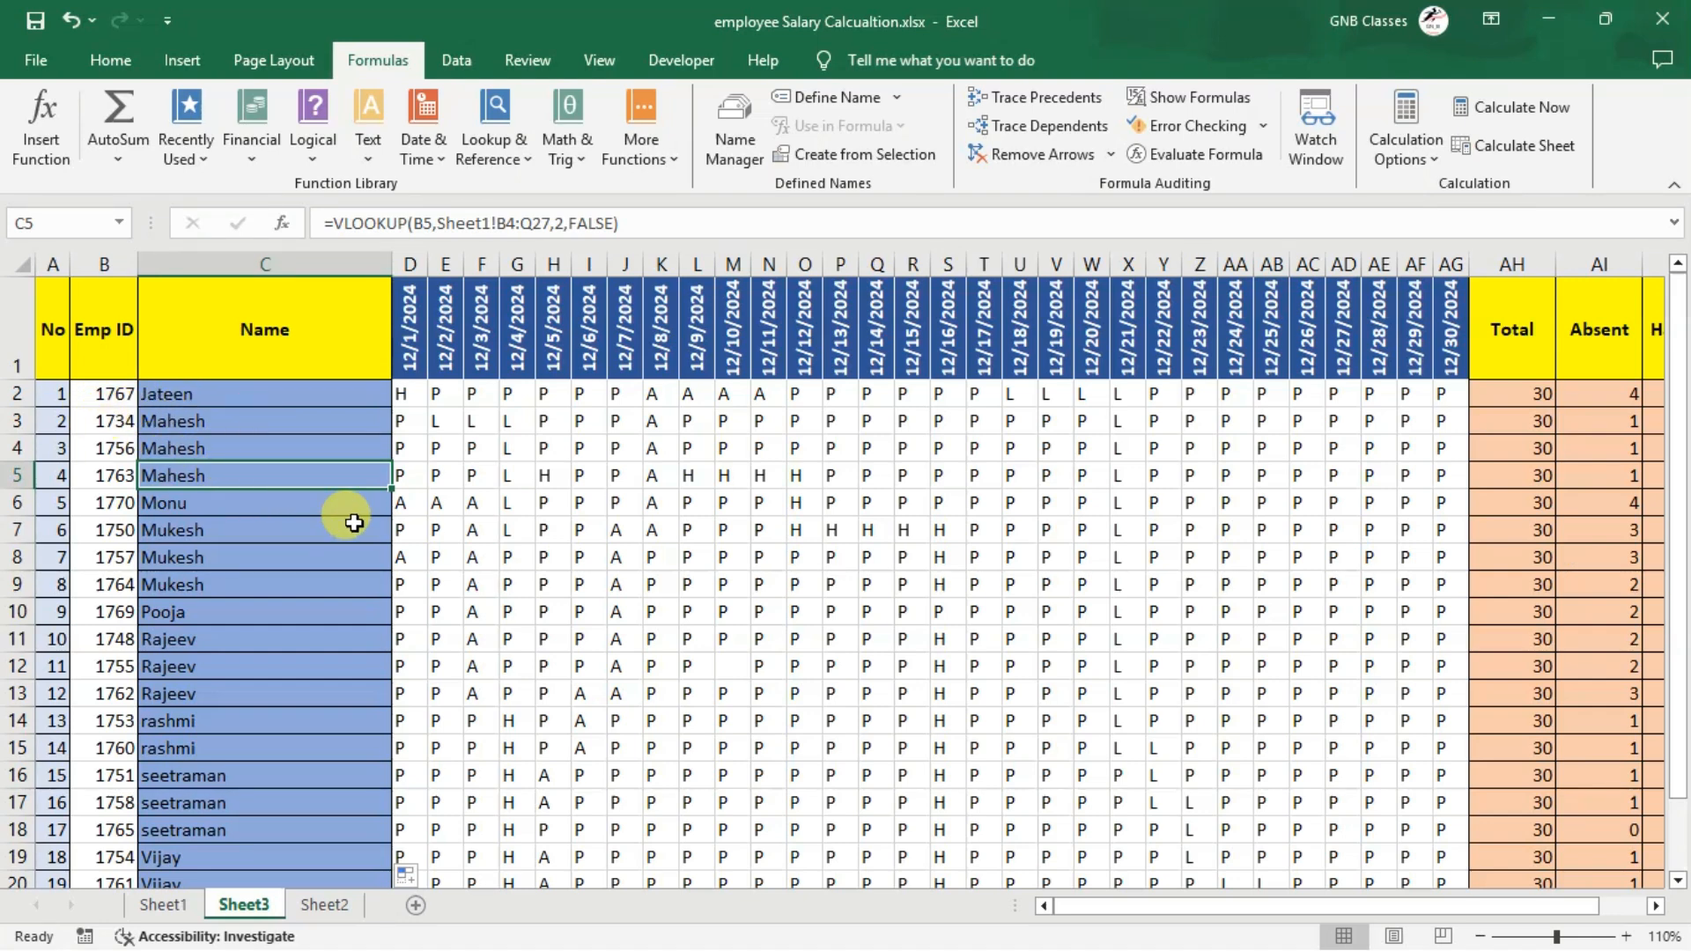
Review the row 2 formulas of the Total, Absent, Half Day, Sick Leave and Present columns on Sheet3
{"action": "scroll", "coordinate": [763, 502], "scroll_direction": "right", "scroll_amount": 3}
{"action": "scroll", "coordinate": [762, 502], "scroll_direction": "right", "scroll_amount": 2}
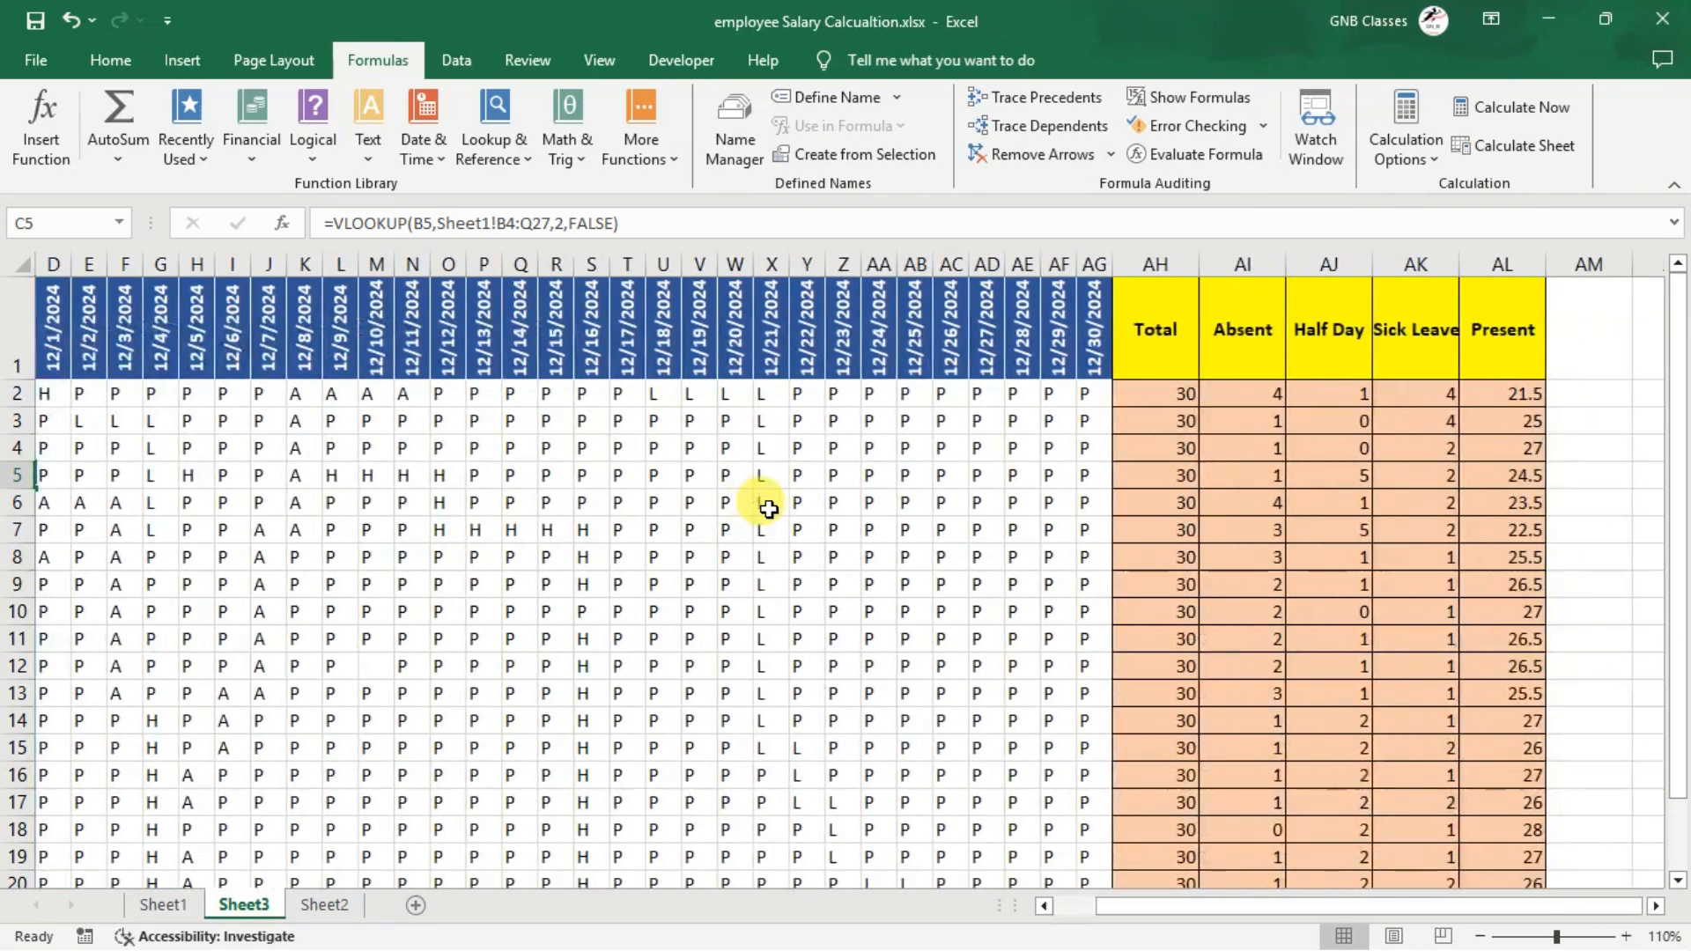
{"action": "left_click", "coordinate": [1083, 400]}
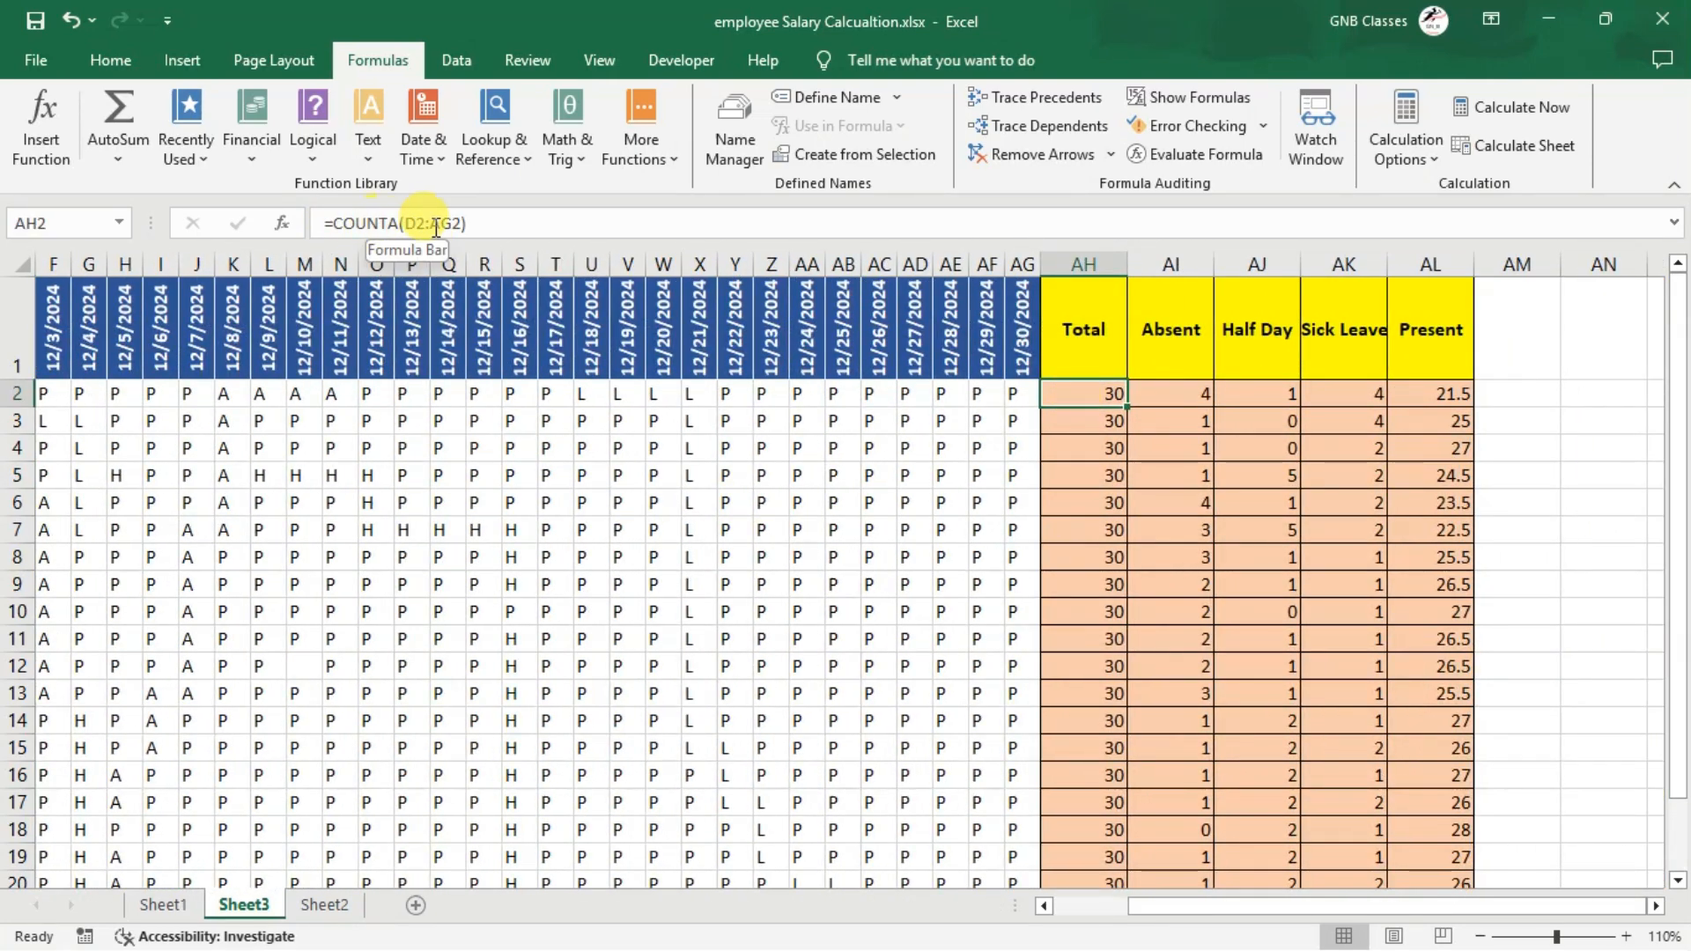
{"action": "left_click", "coordinate": [1201, 393]}
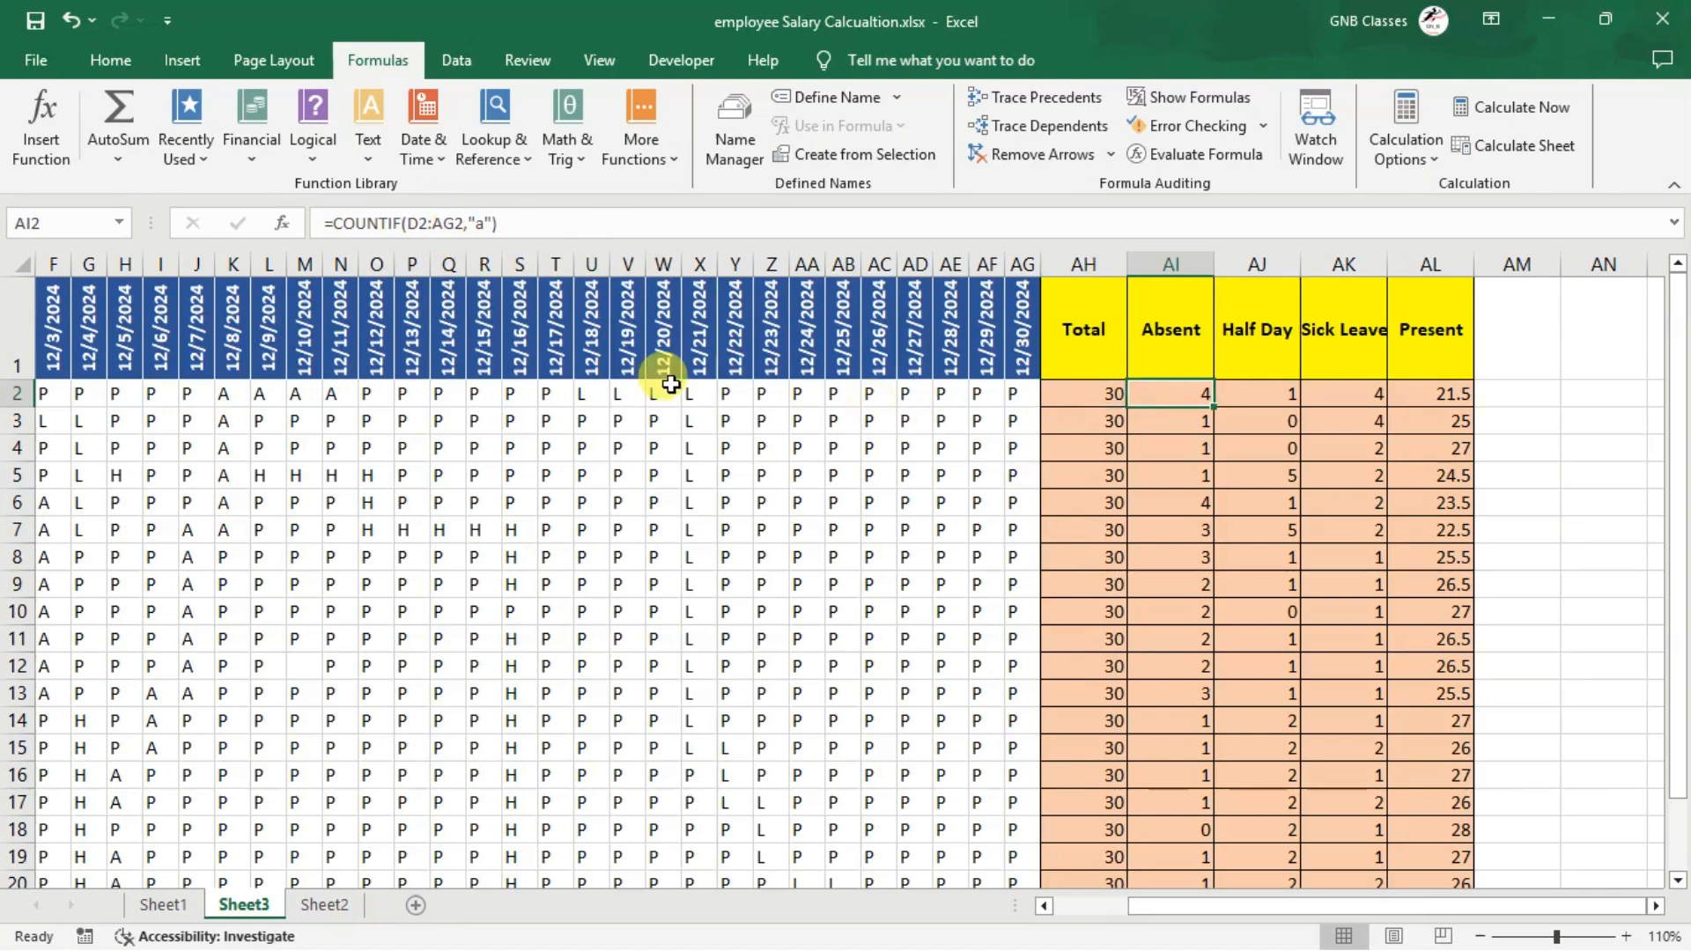
{"action": "left_click", "coordinate": [1261, 385]}
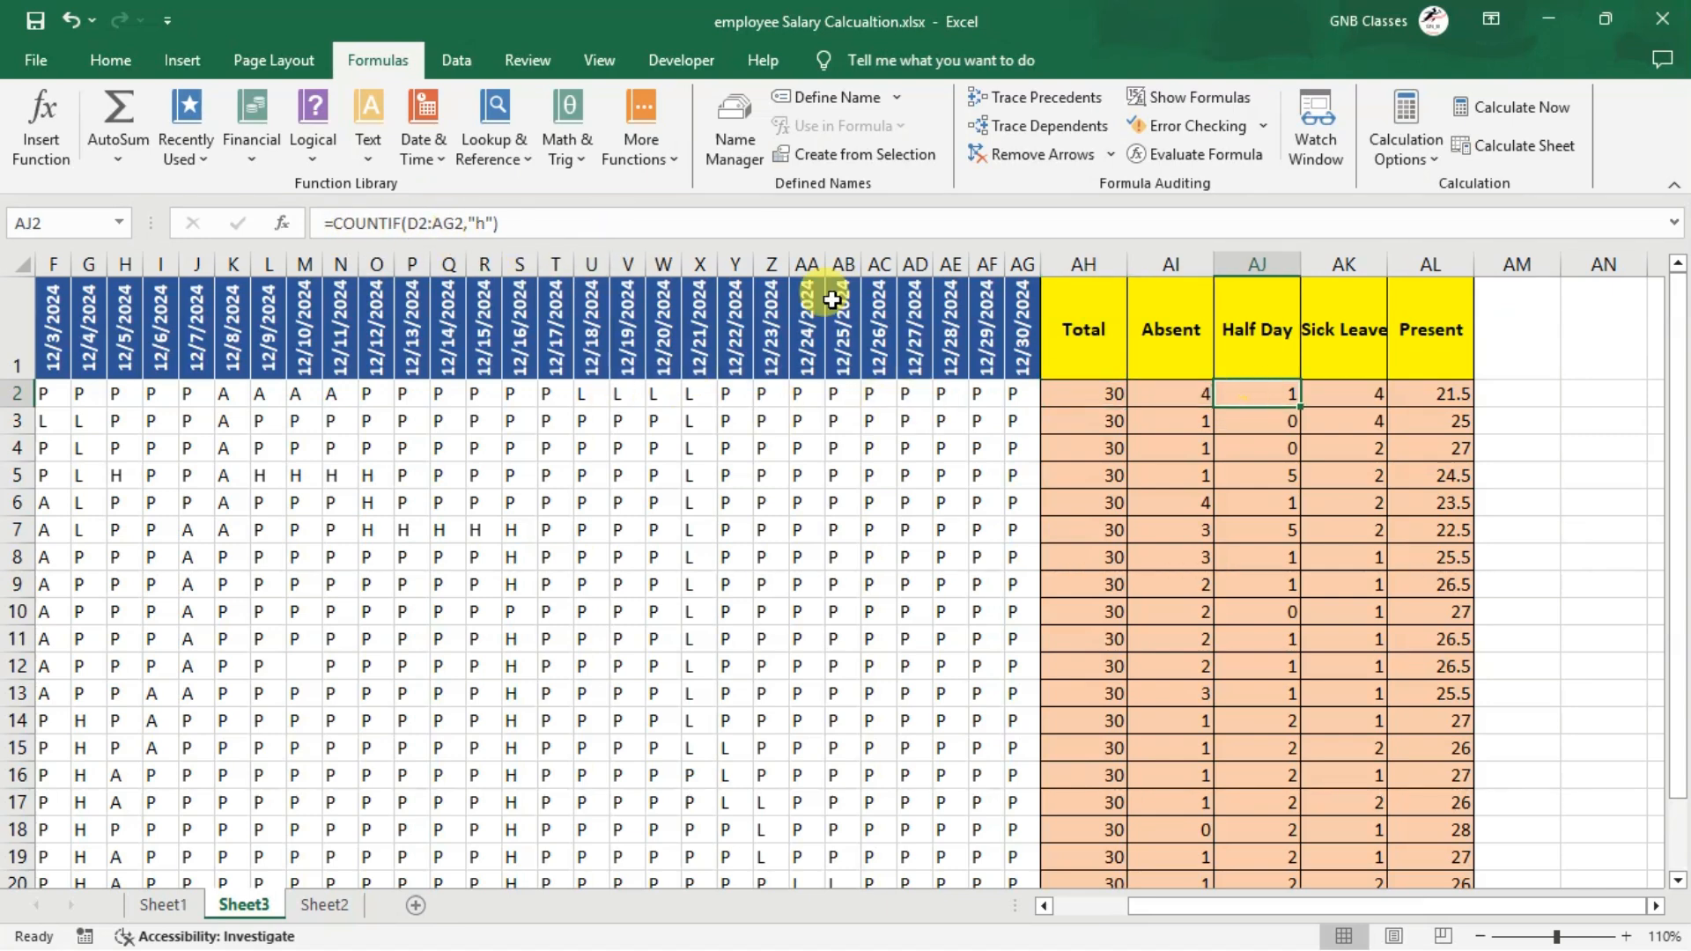
{"action": "left_click", "coordinate": [1342, 394]}
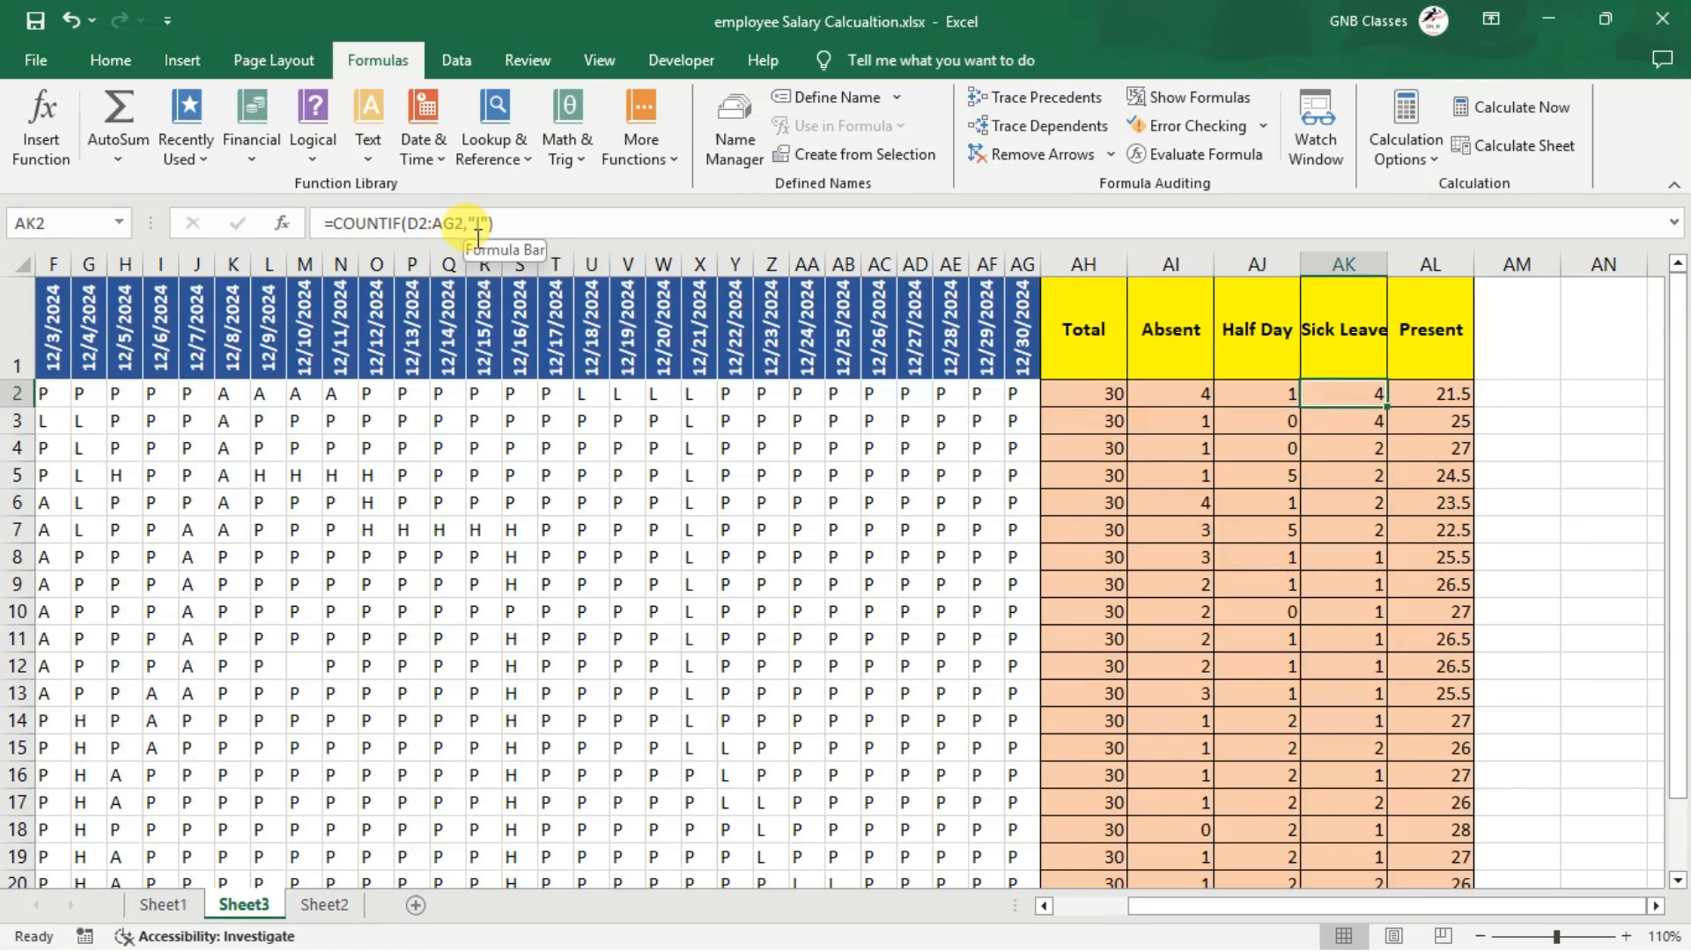
{"action": "left_click", "coordinate": [1428, 384]}
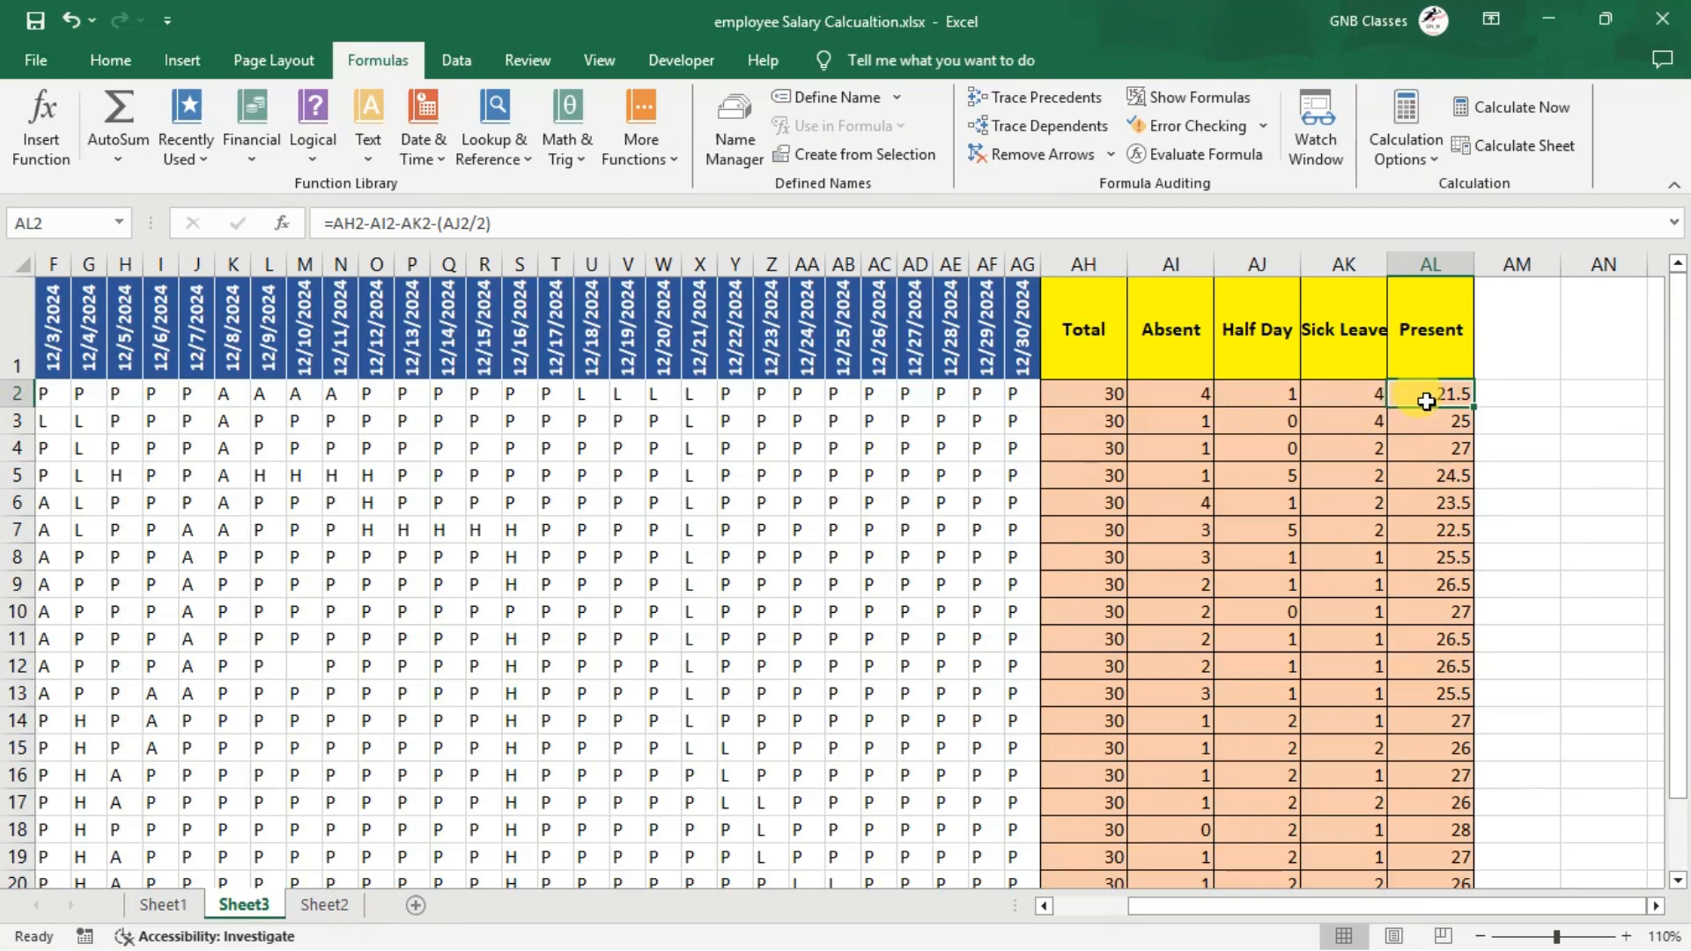
Start a VLOOKUP in F2 of Sheet1's Present column with Employee ID cell B2 as the lookup value
{"action": "left_click", "coordinate": [169, 907]}
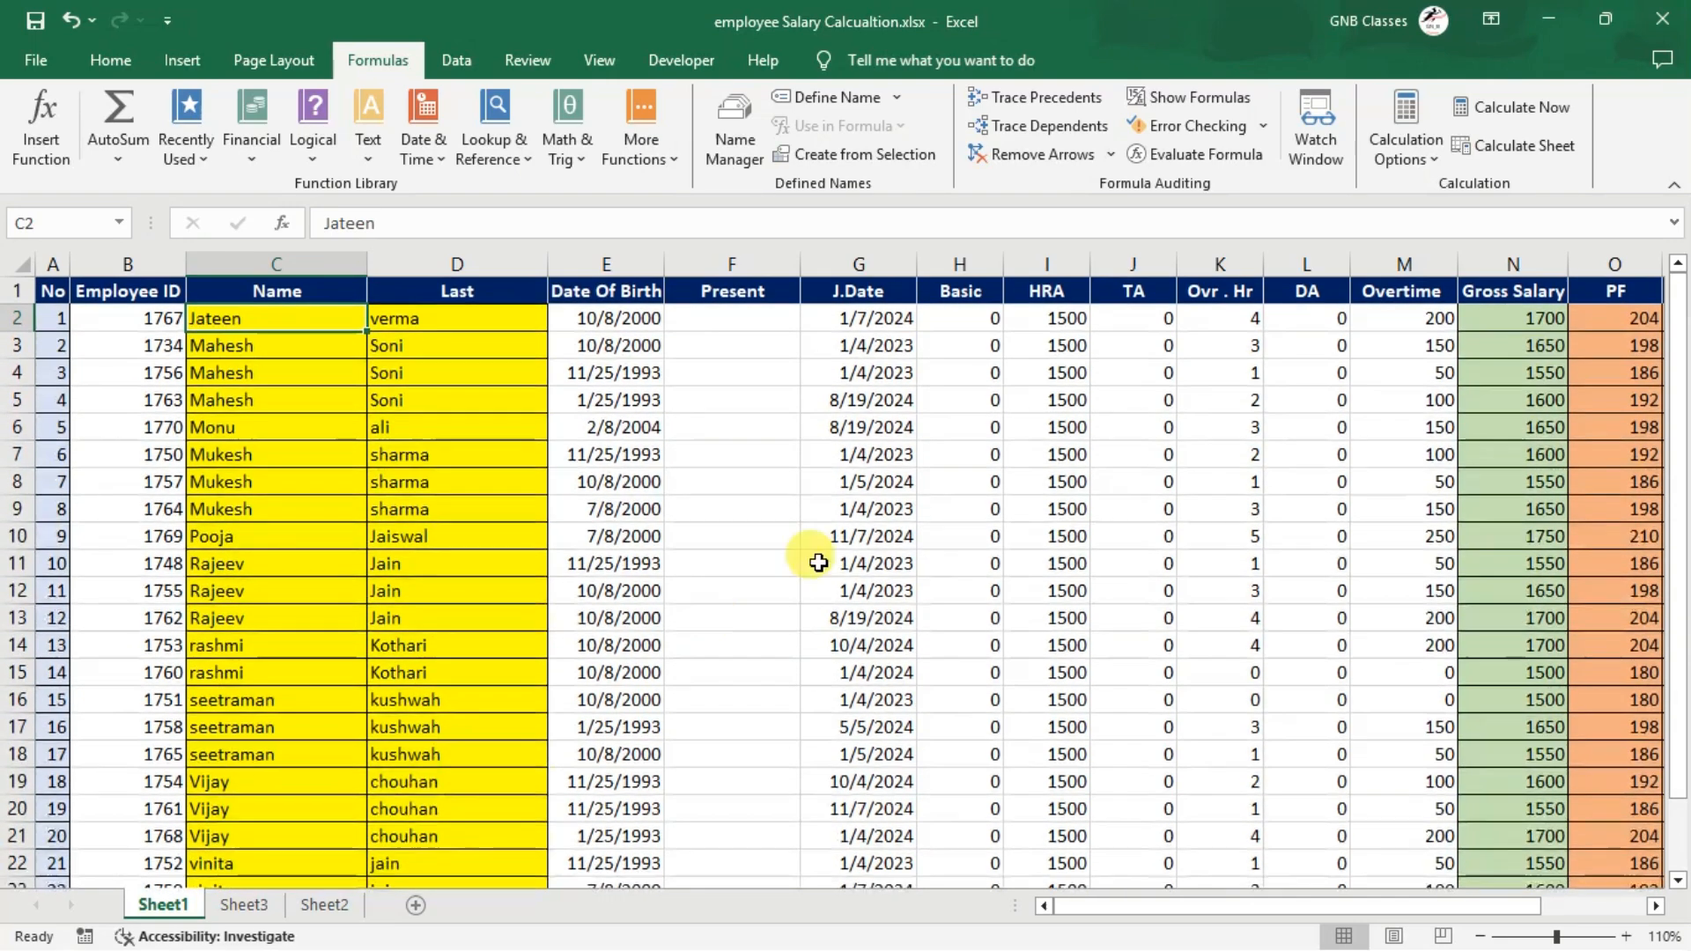
{"action": "left_click", "coordinate": [729, 323]}
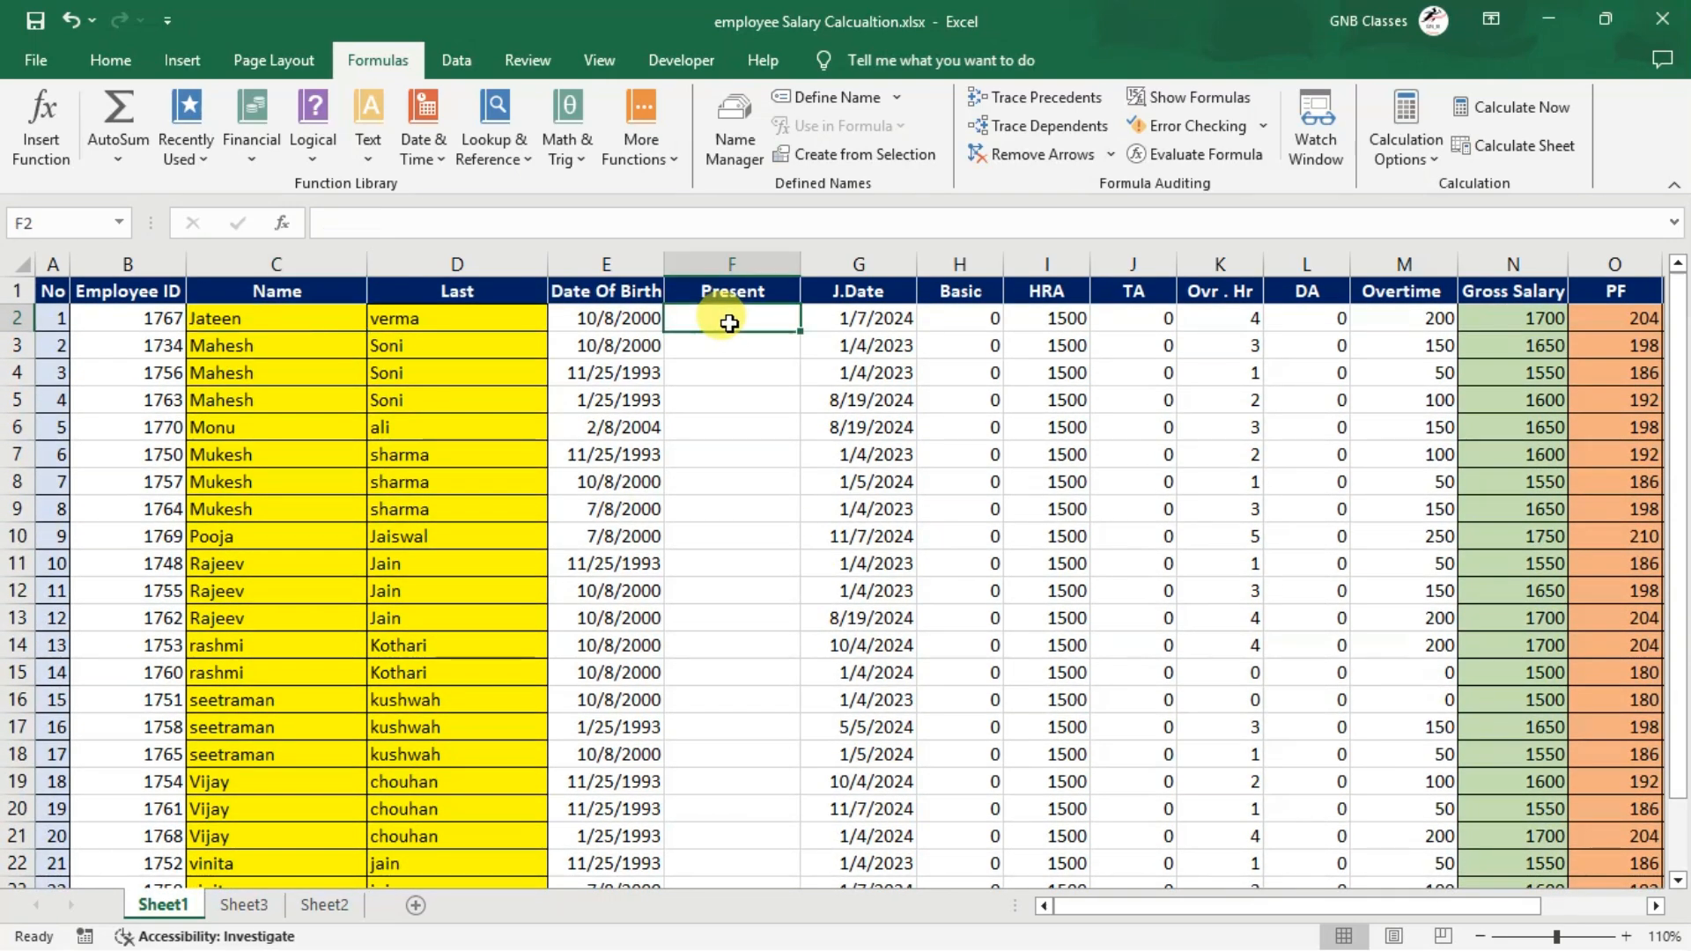
{"action": "type", "text": "=vlookup("}
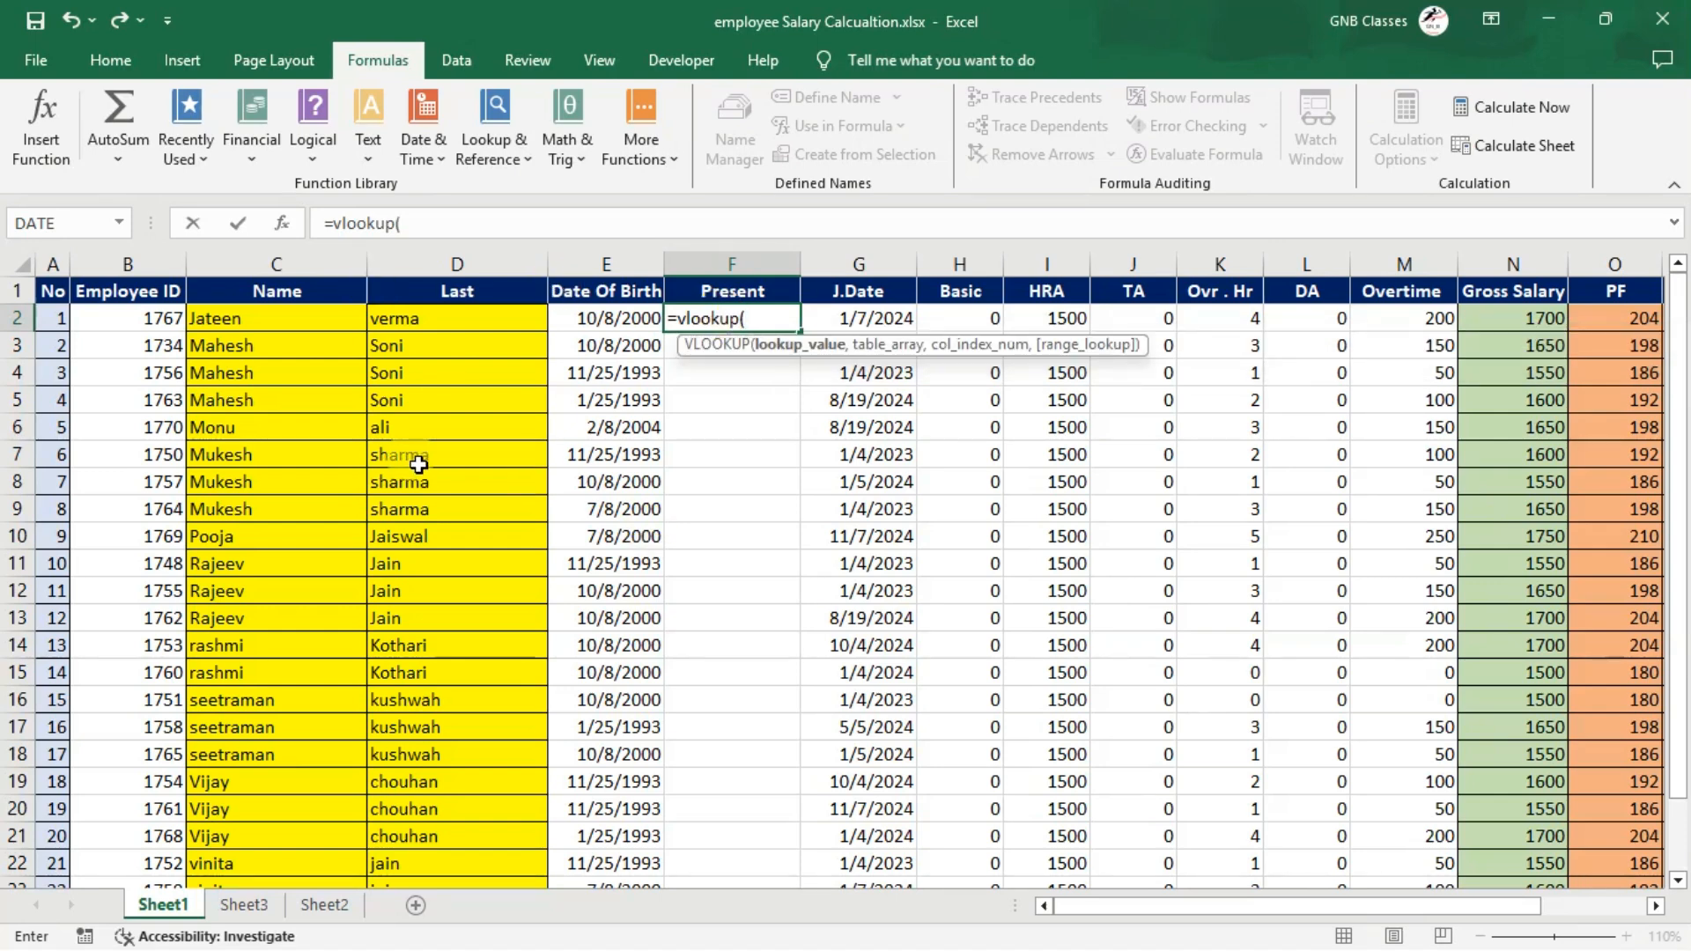
{"action": "left_click", "coordinate": [131, 324]}
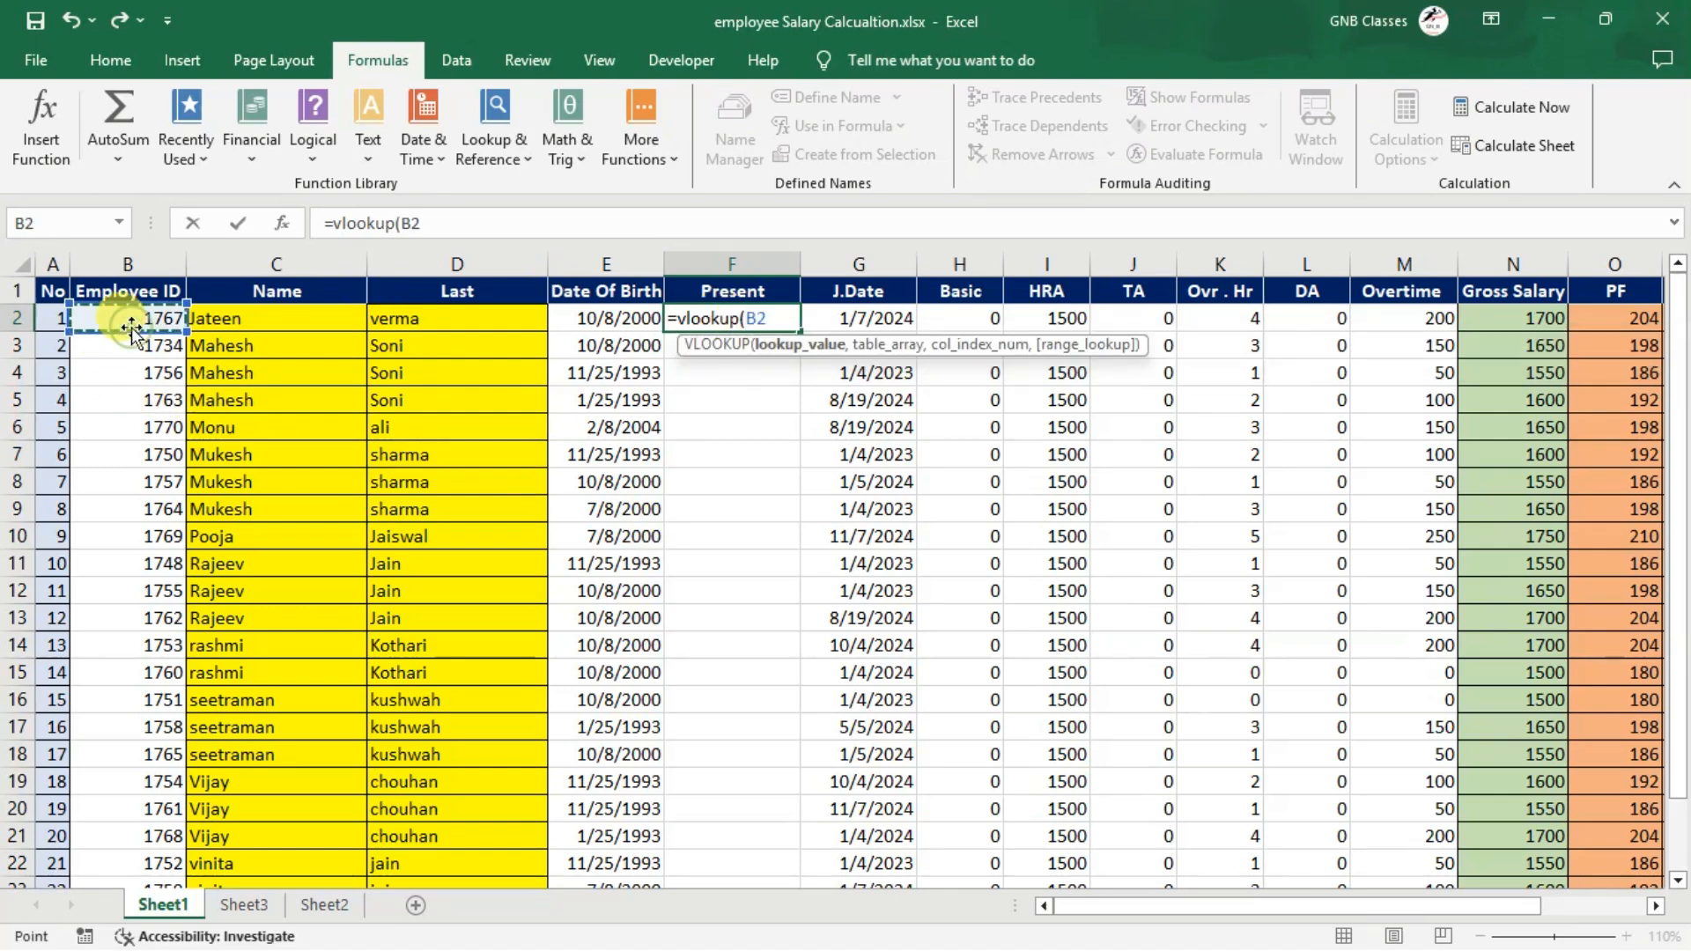
{"action": "type", "text": ","}
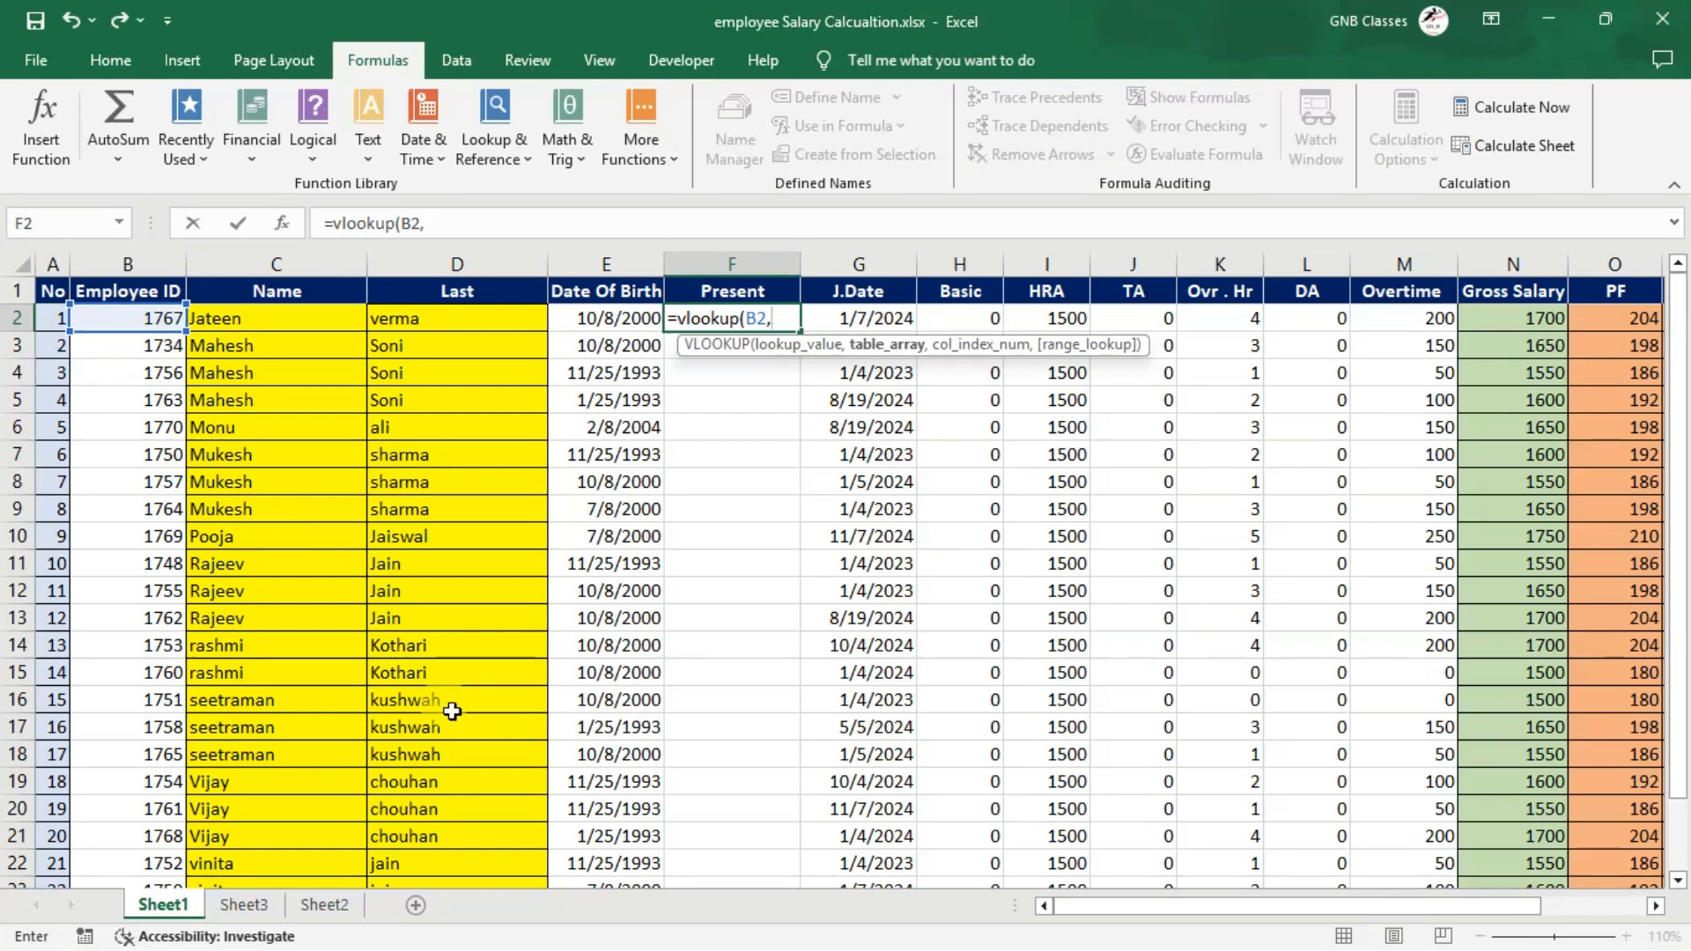
Set the VLOOKUP's table array to B1:AL24 on Sheet3, from the Emp ID header through the Present column
{"action": "left_click", "coordinate": [234, 913]}
{"action": "scroll", "coordinate": [214, 610], "scroll_direction": "left", "scroll_amount": 4}
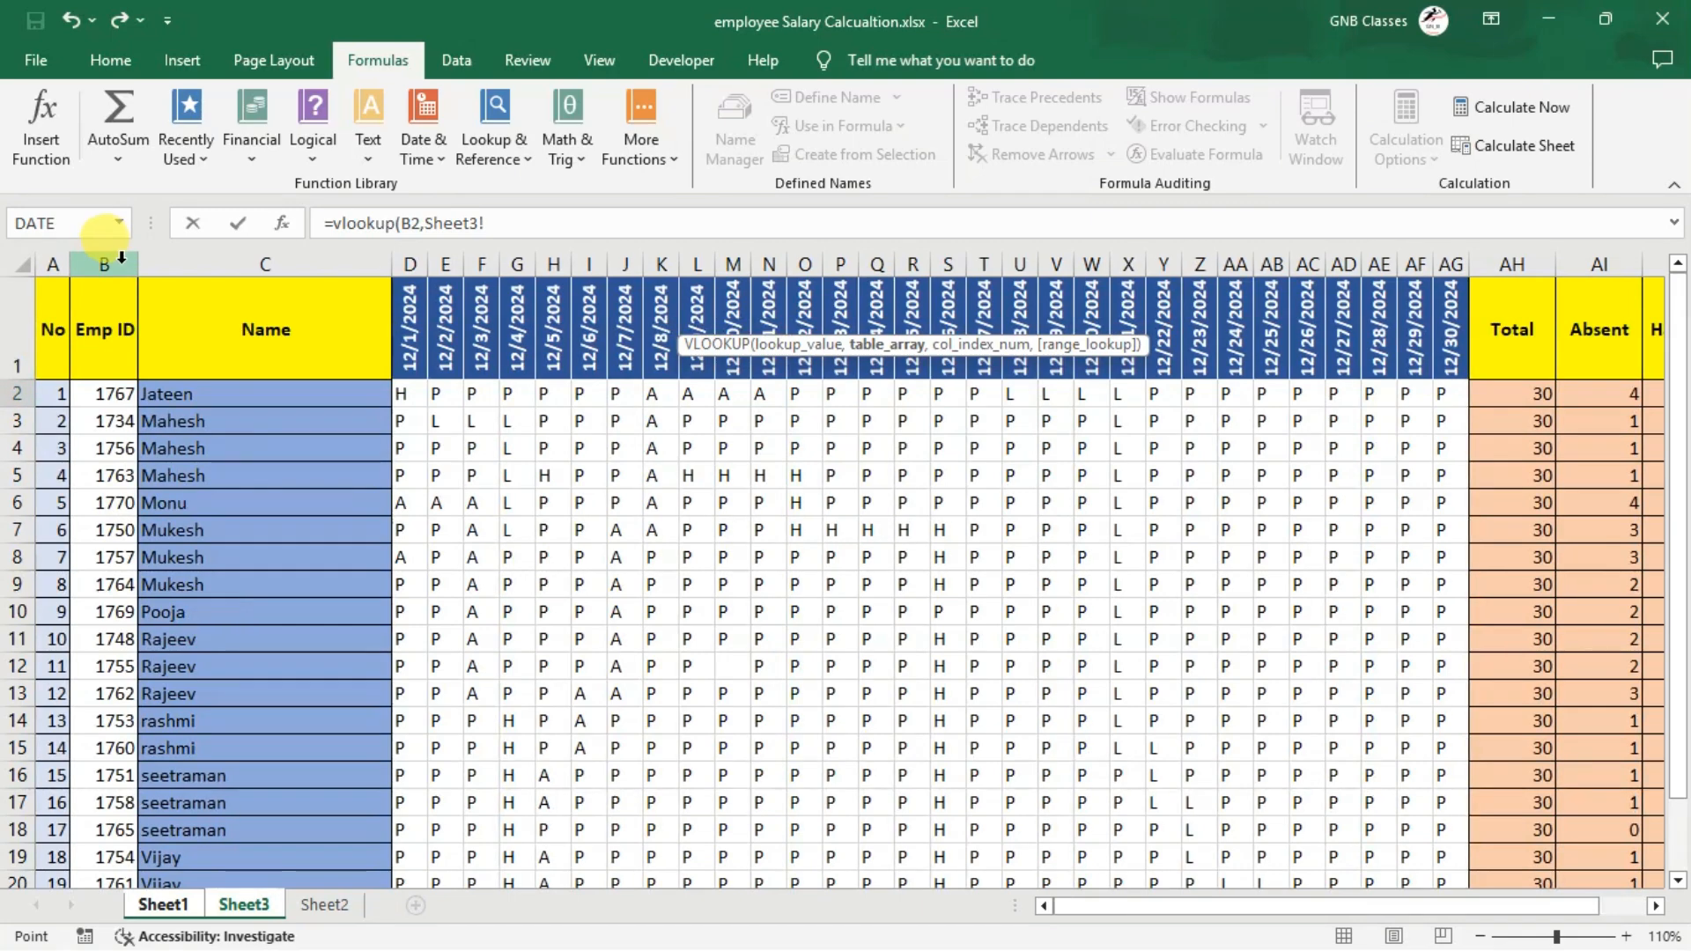
{"action": "left_click", "coordinate": [114, 283]}
{"action": "left_click_drag", "start_coordinate": [115, 283], "coordinate": [1498, 800]}
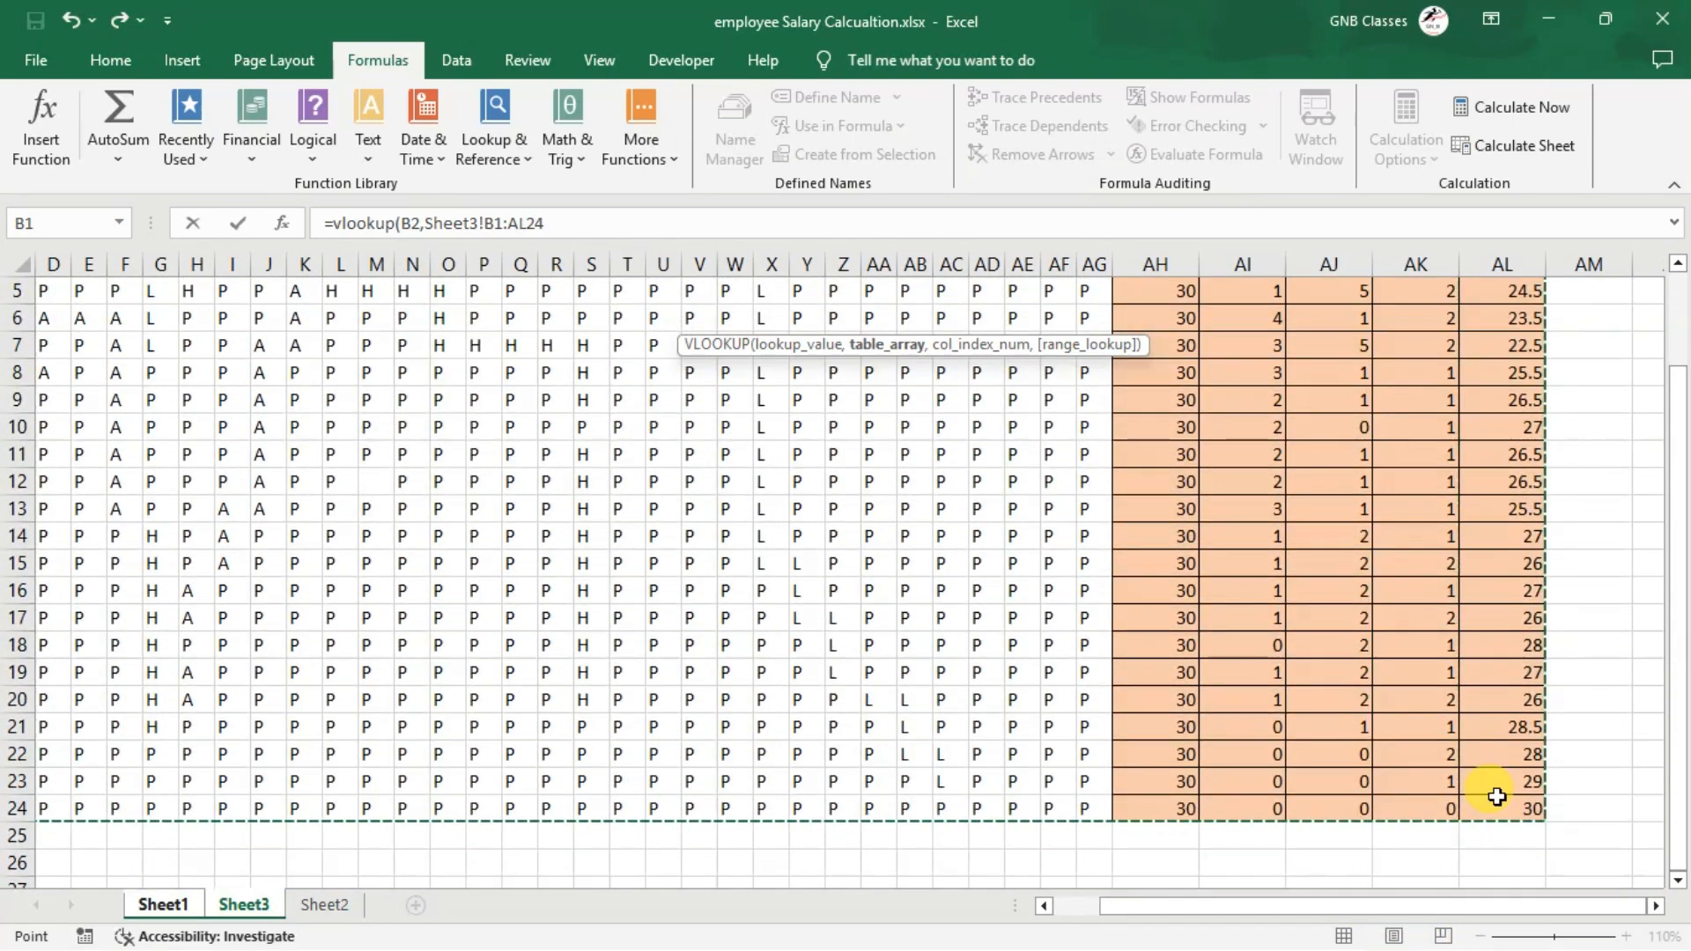
{"action": "left_click", "coordinate": [582, 224]}
{"action": "type", "text": ","}
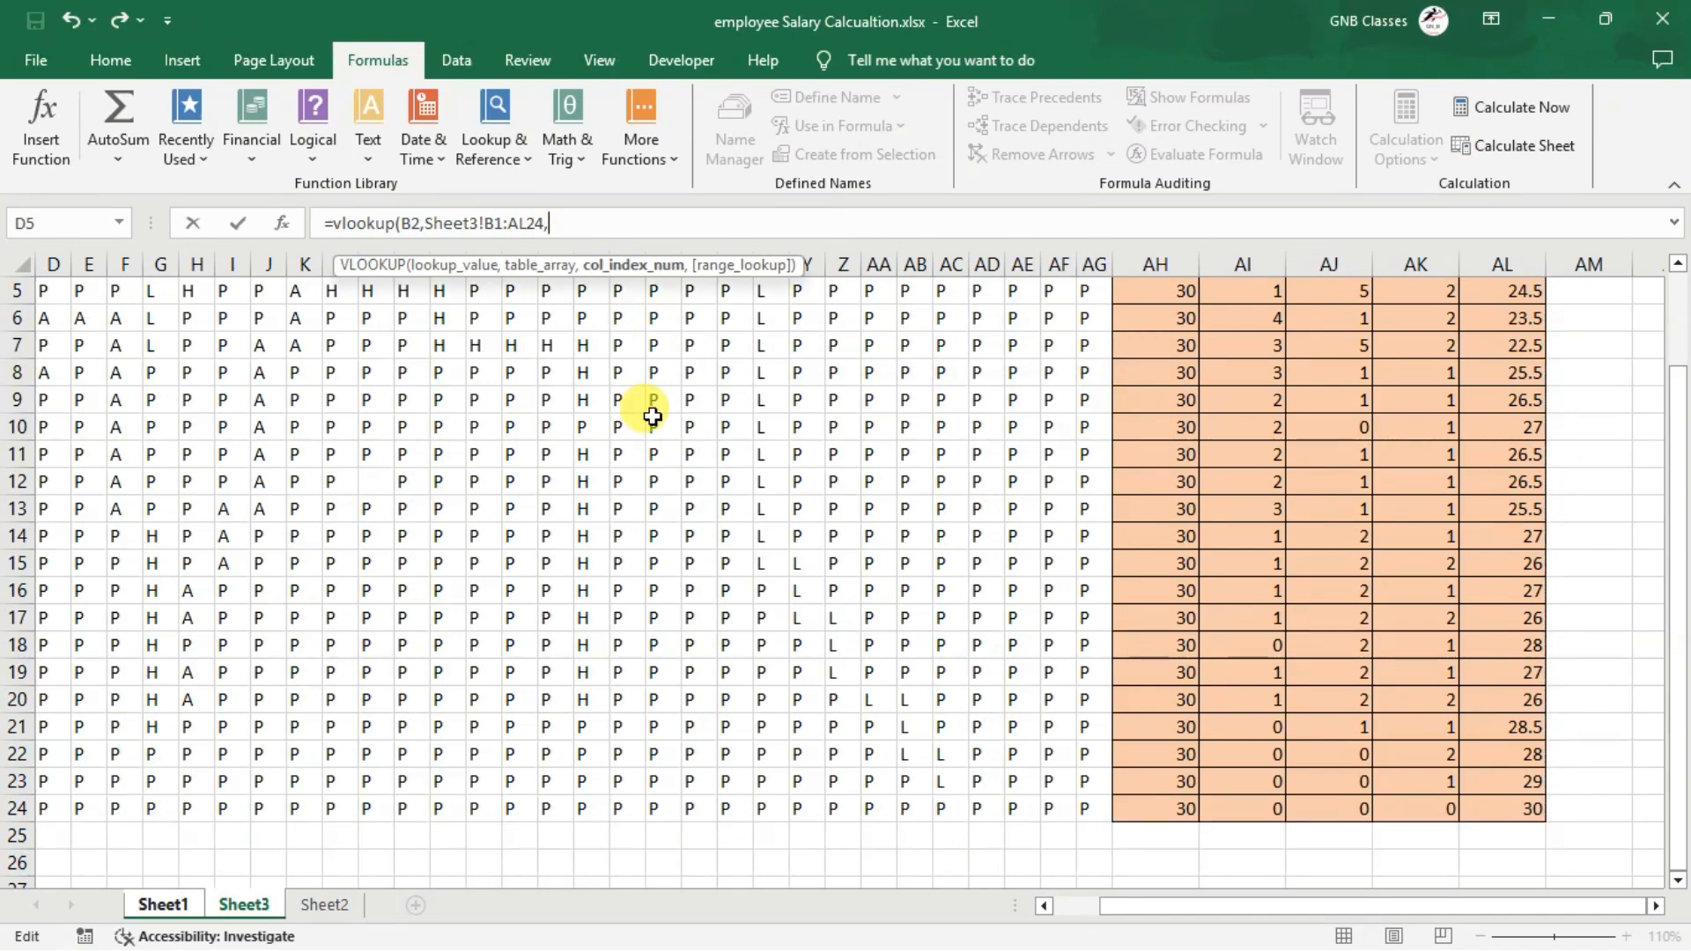
Set the VLOOKUP's column index to 37 so that it returns the Present column of Sheet3
{"action": "scroll", "coordinate": [649, 408], "scroll_direction": "up", "scroll_amount": 2}
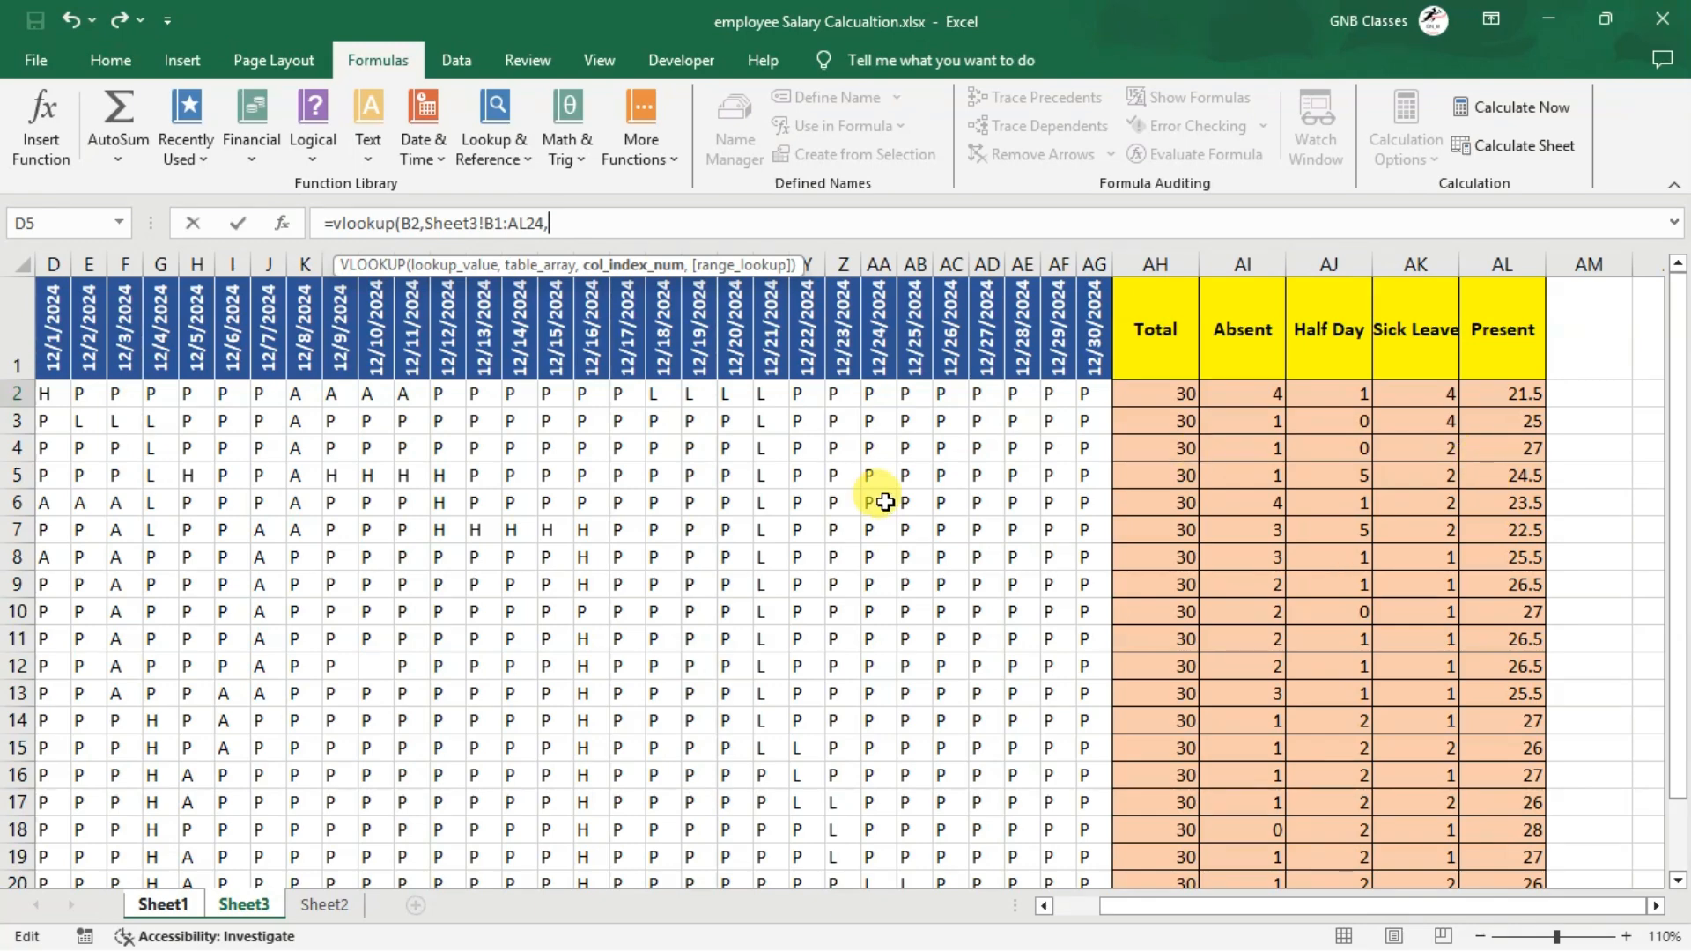
{"action": "scroll", "coordinate": [875, 491], "scroll_direction": "left", "scroll_amount": 3}
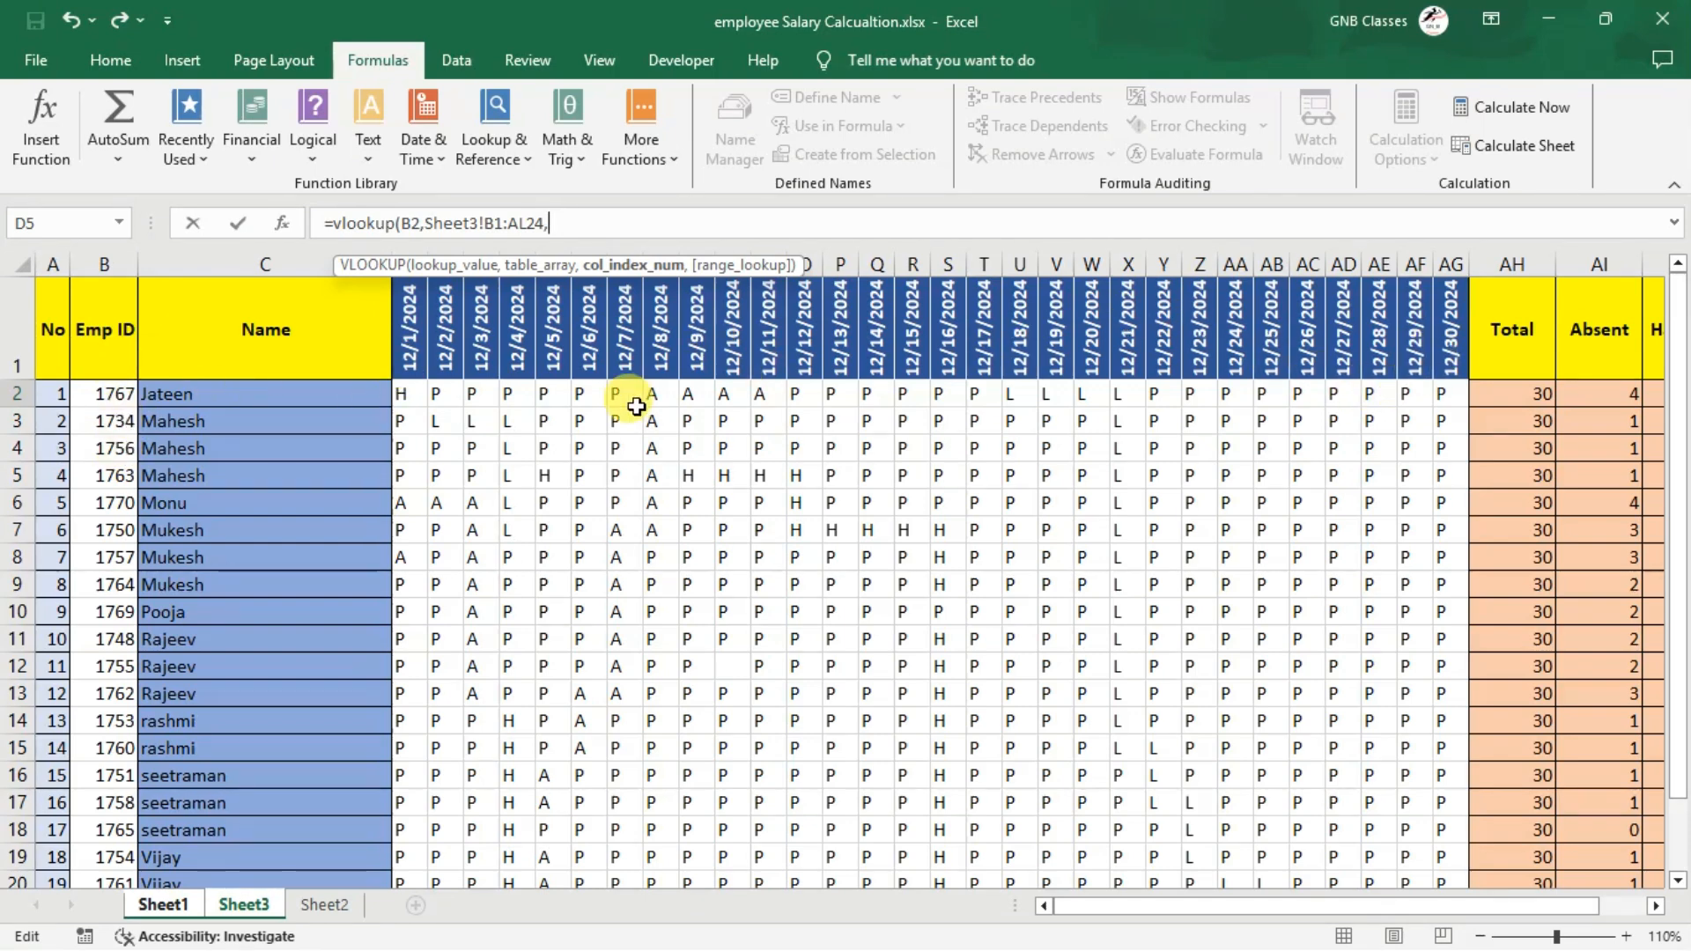
{"action": "scroll", "coordinate": [1103, 454], "scroll_direction": "right", "scroll_amount": 2}
{"action": "scroll", "coordinate": [1110, 440], "scroll_direction": "right", "scroll_amount": 2}
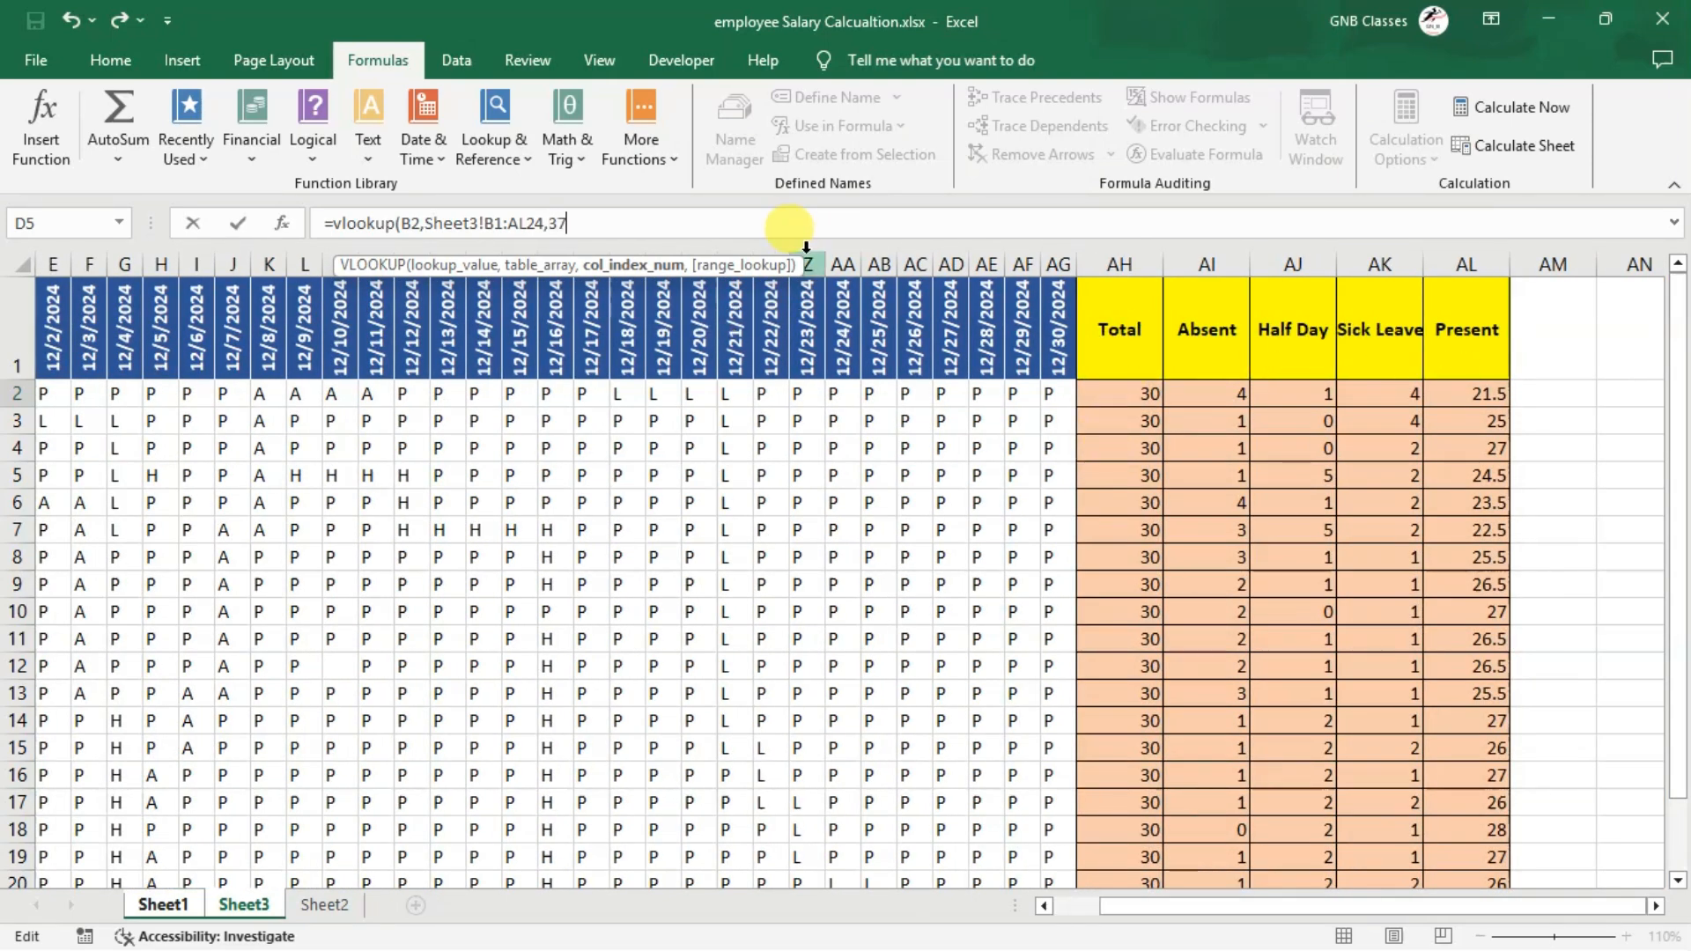
{"action": "scroll", "coordinate": [234, 494], "scroll_direction": "left", "scroll_amount": 2}
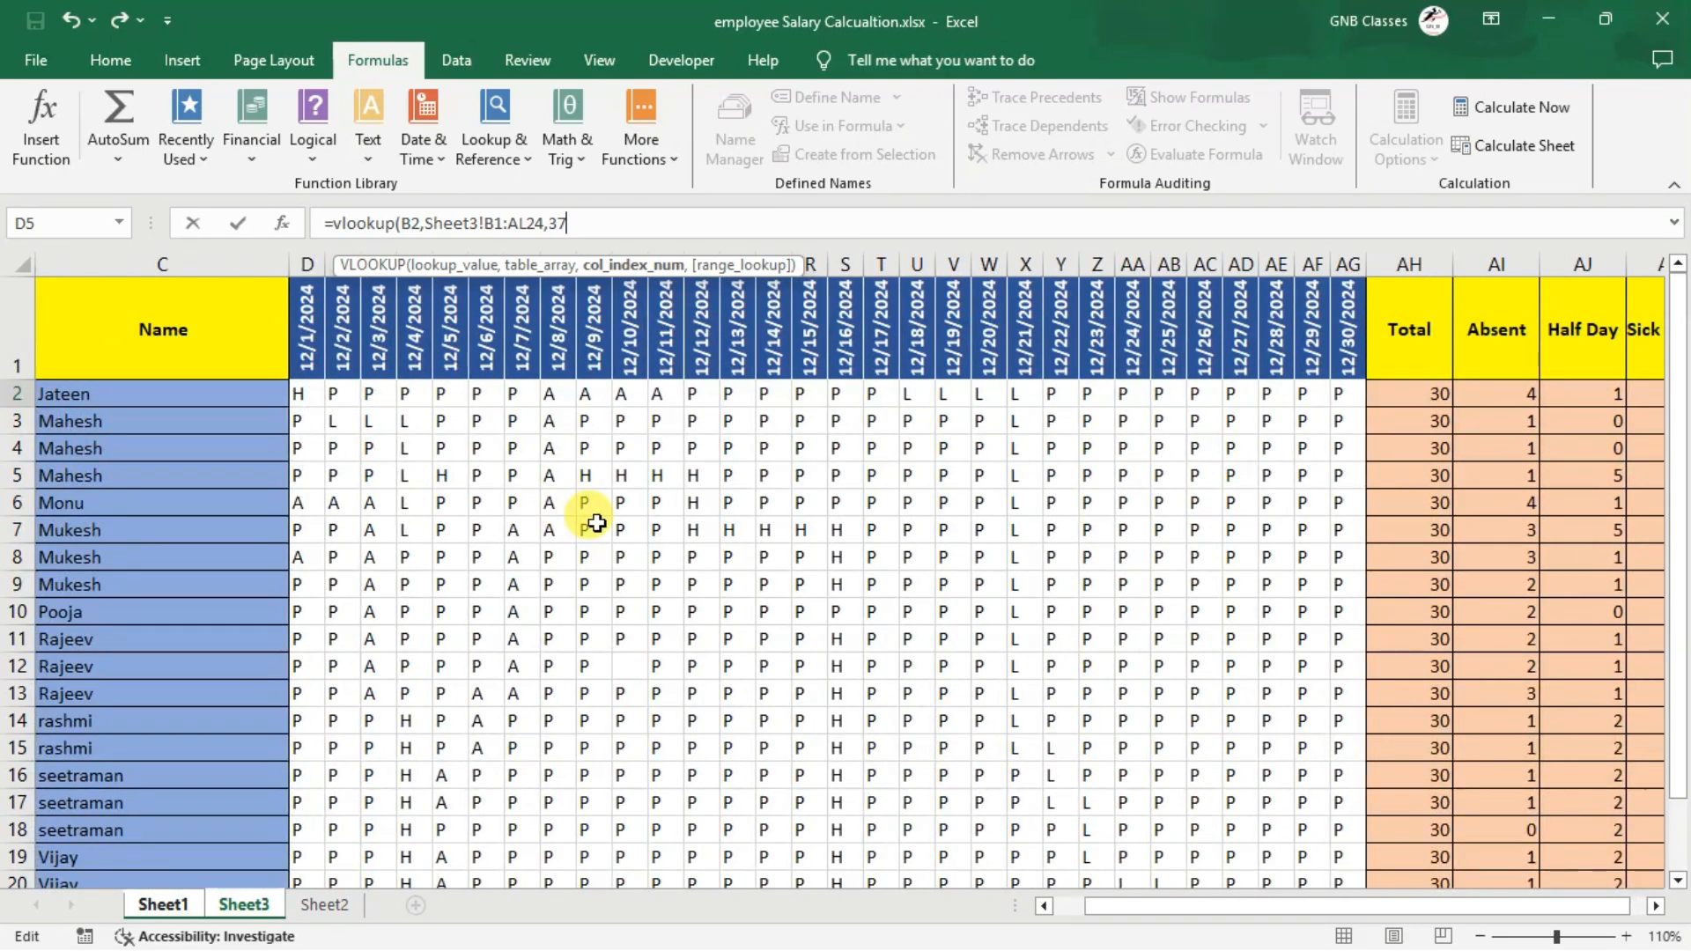
{"action": "scroll", "coordinate": [596, 523], "scroll_direction": "left", "scroll_amount": 2}
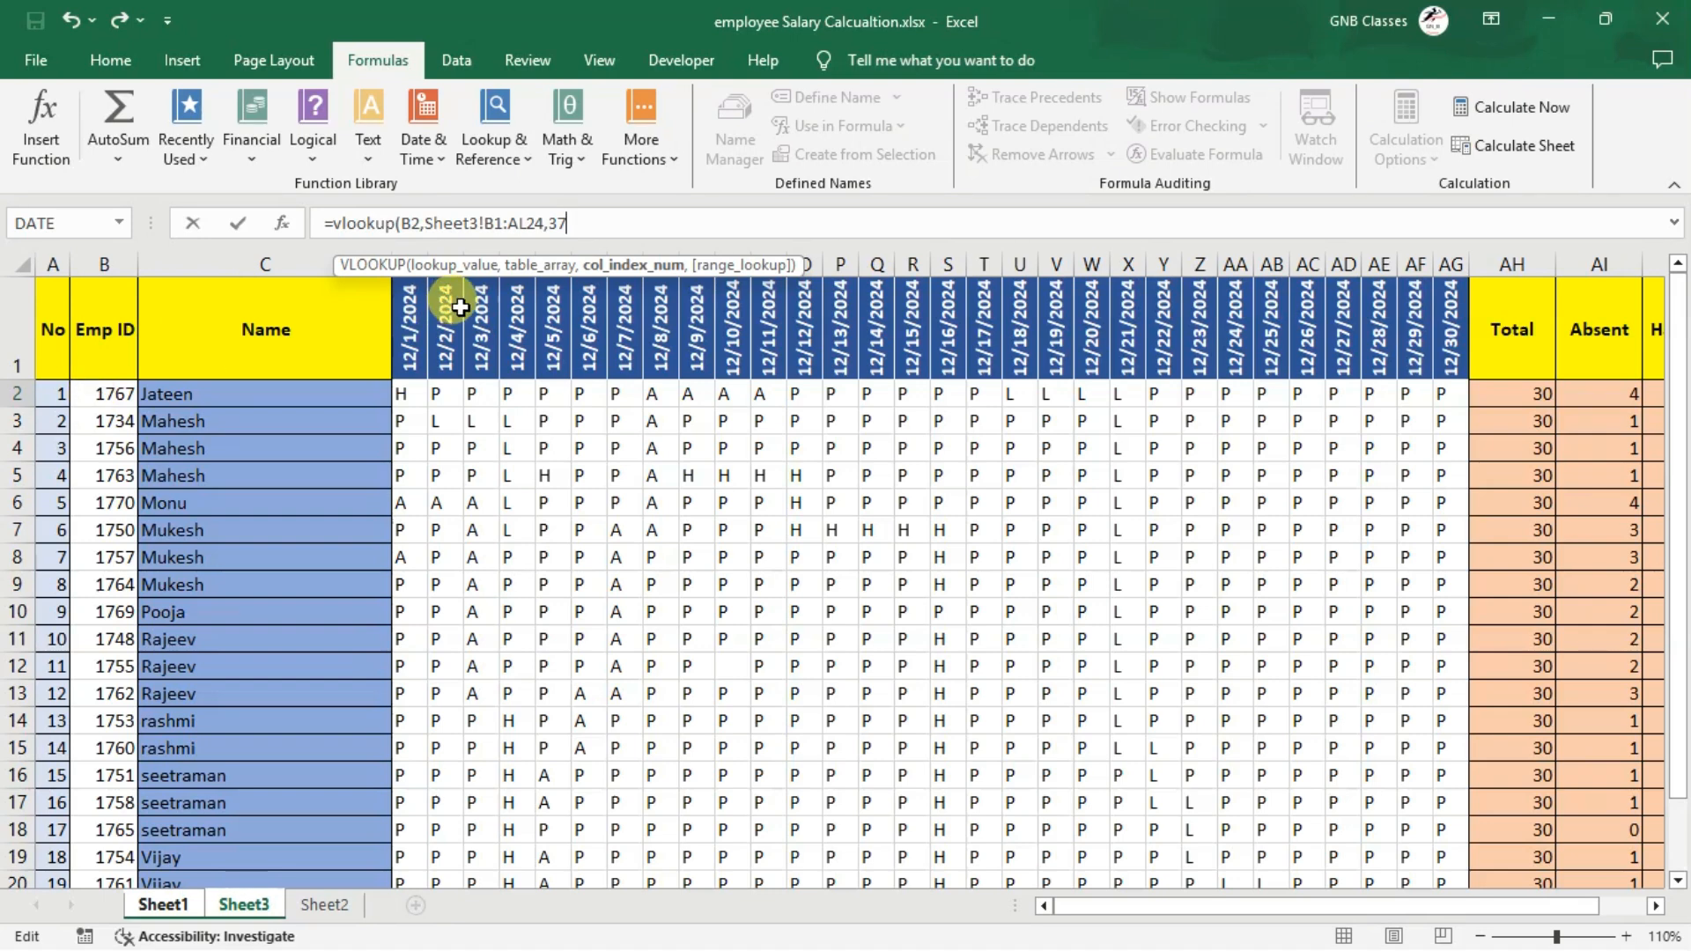
Complete the formula as =VLOOKUP(B2,Sheet3!B1:AL24,37,FALSE) and fill it down the Present column of Sheet1
{"action": "type", "text": ")"}
{"action": "key", "text": "BackSpace"}
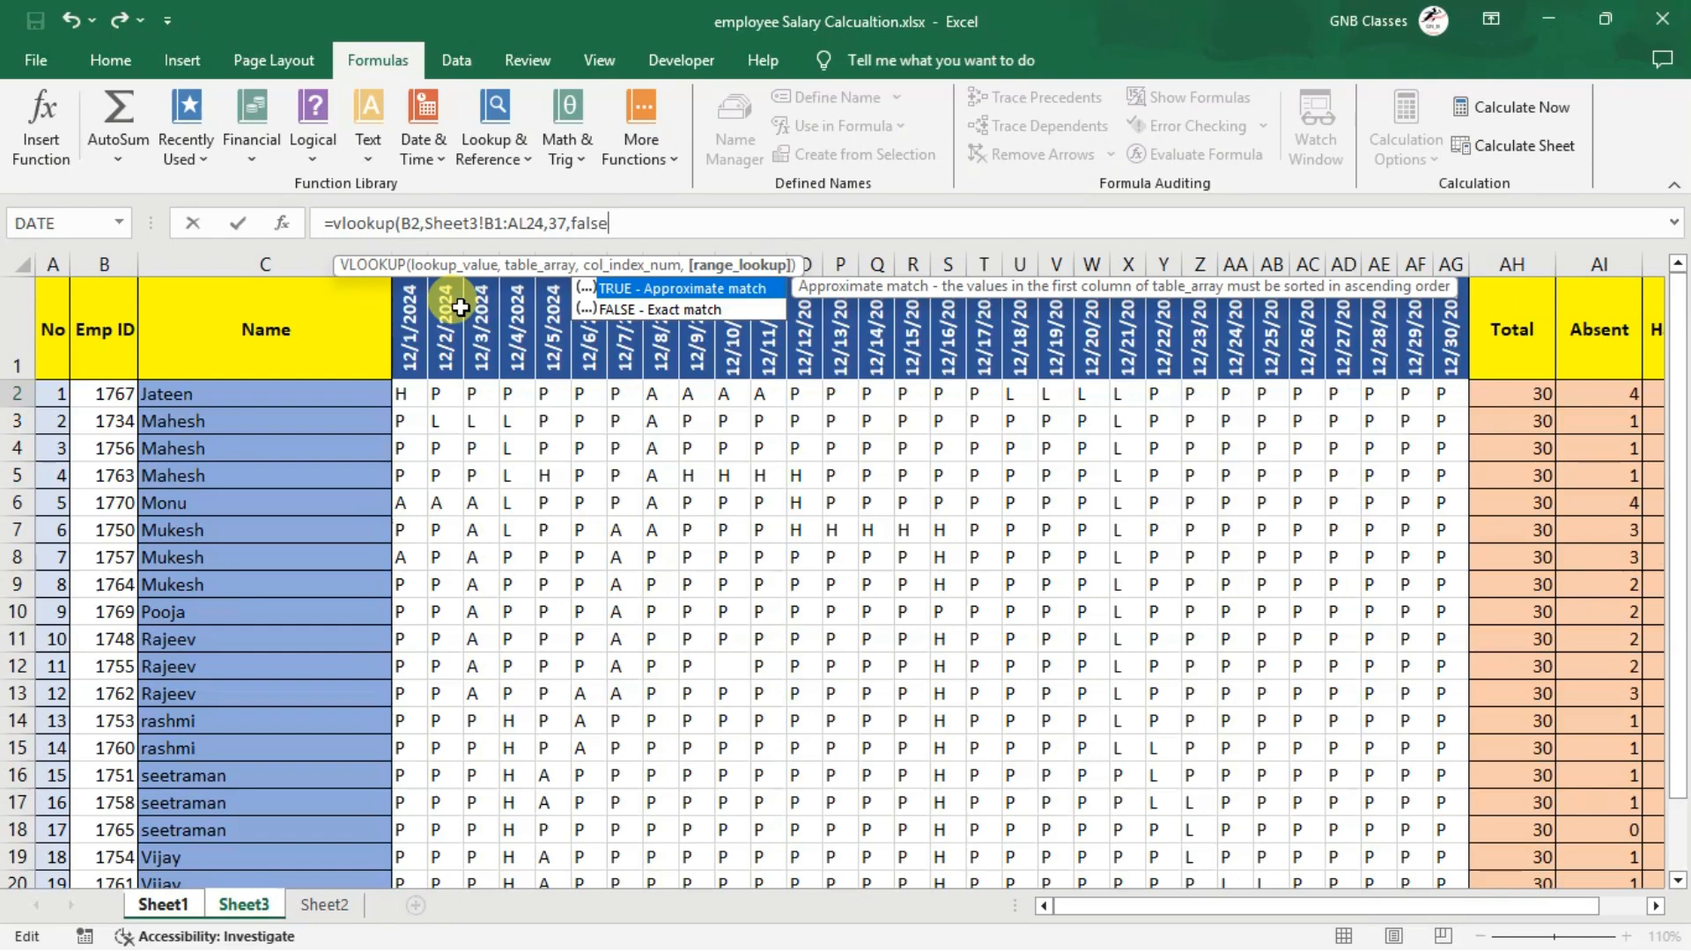
{"action": "type", "text": ")"}
{"action": "key", "text": "Return"}
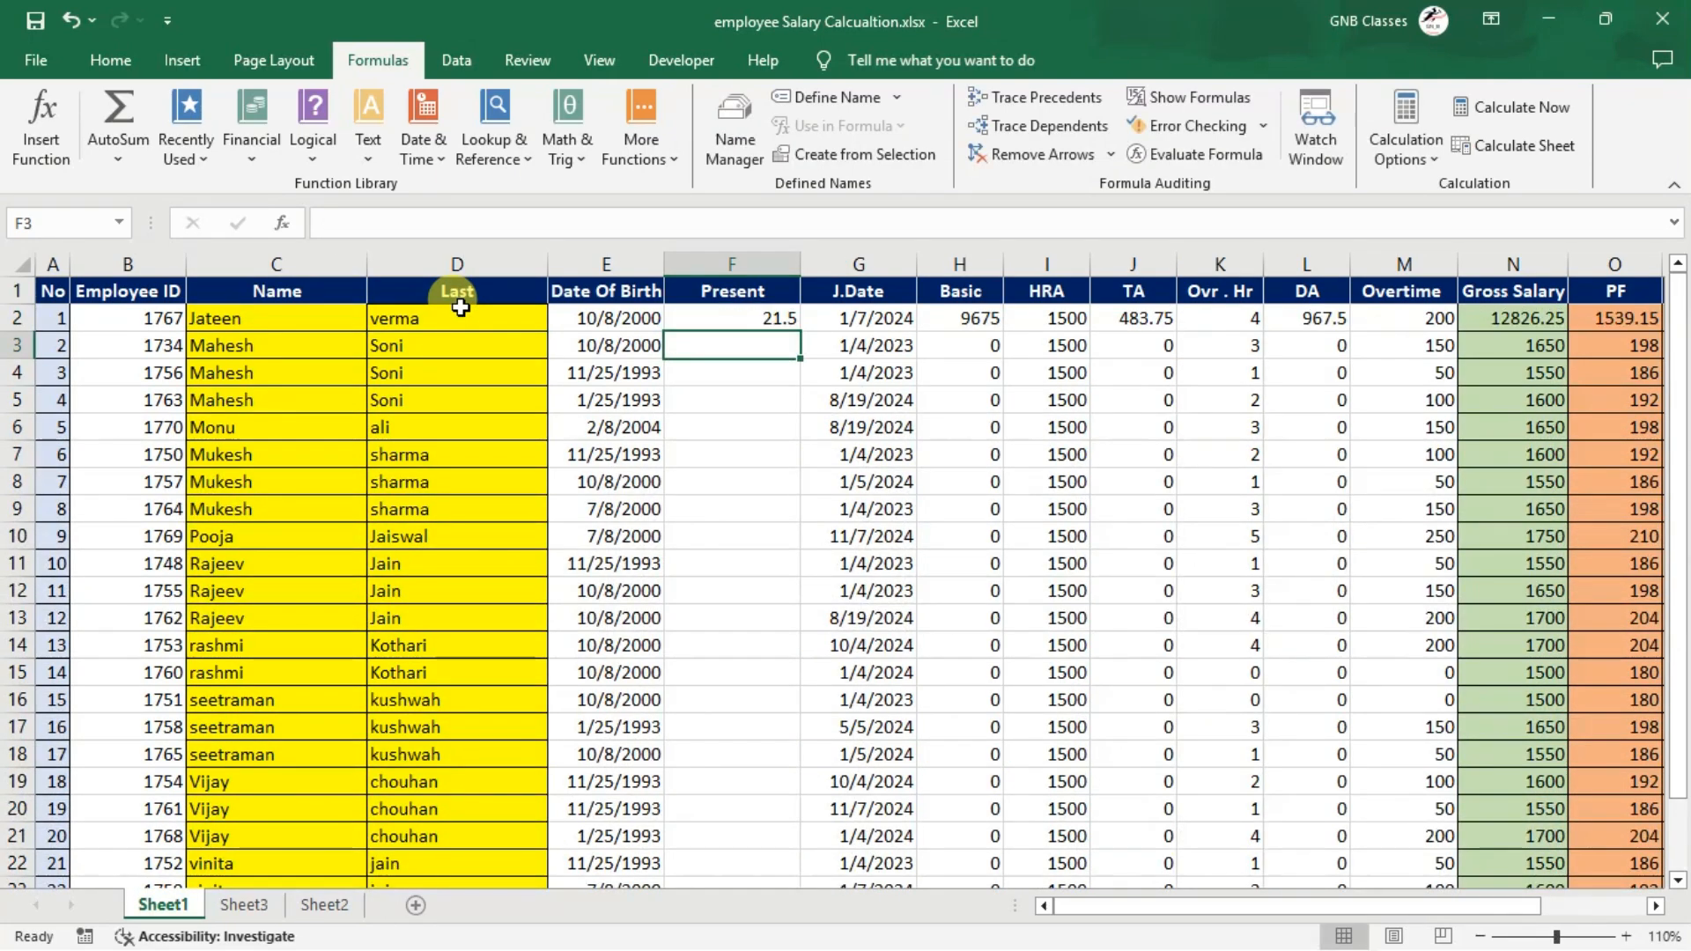
{"action": "left_click", "coordinate": [781, 319]}
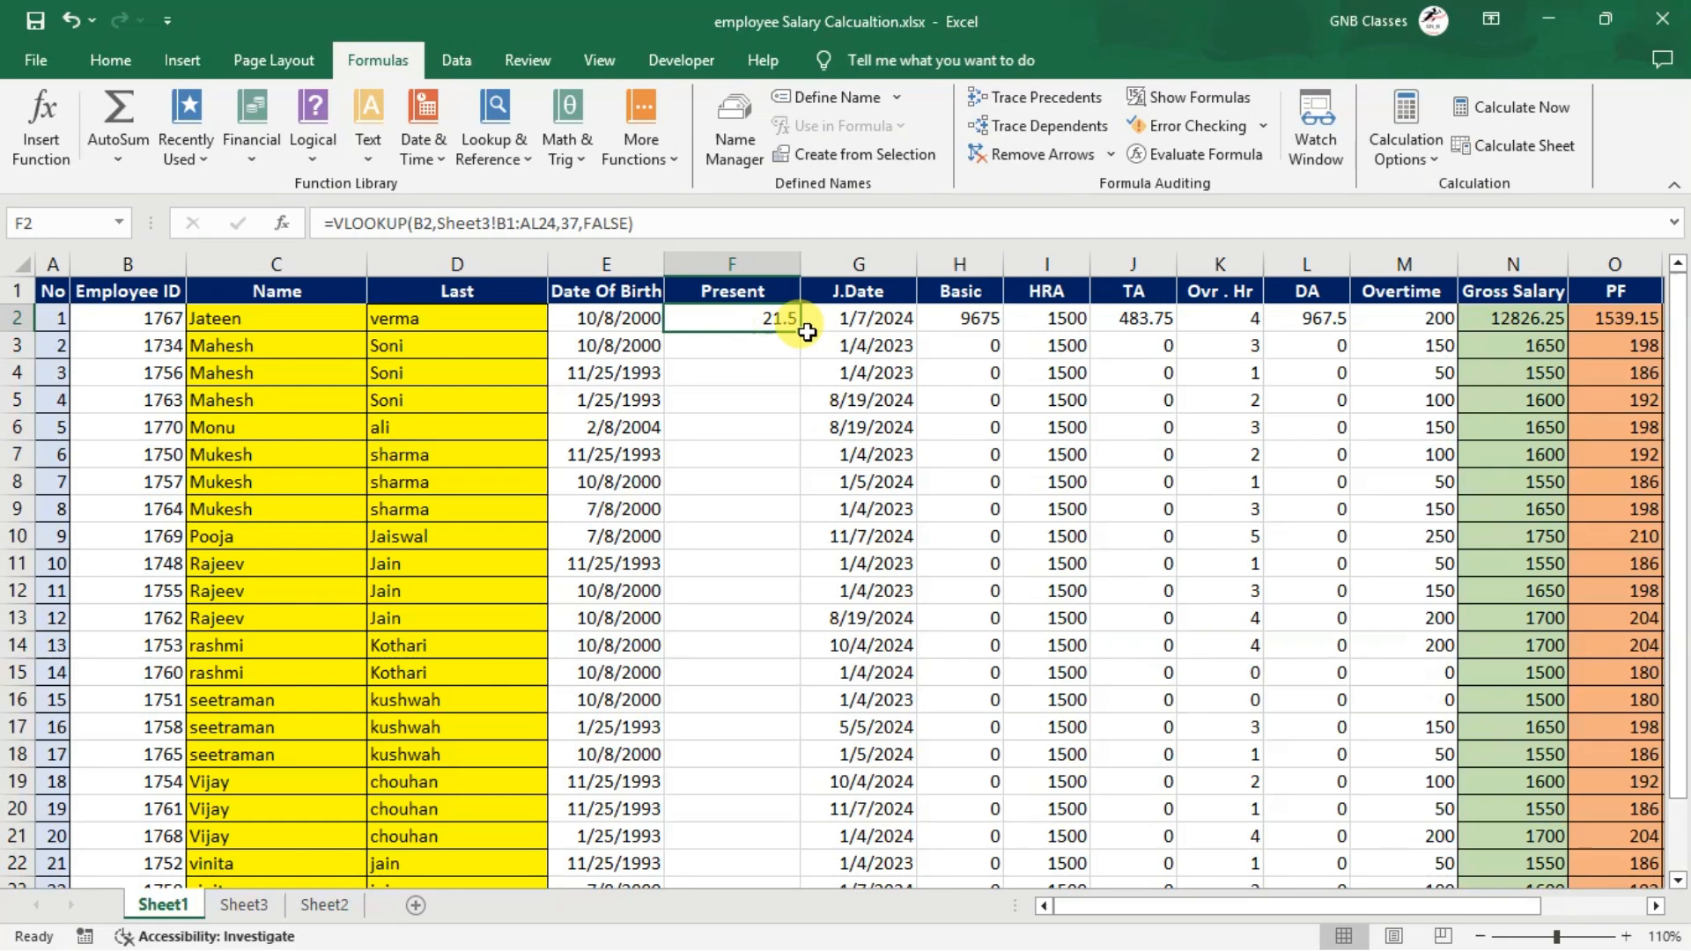
{"action": "double_click", "coordinate": [799, 330]}
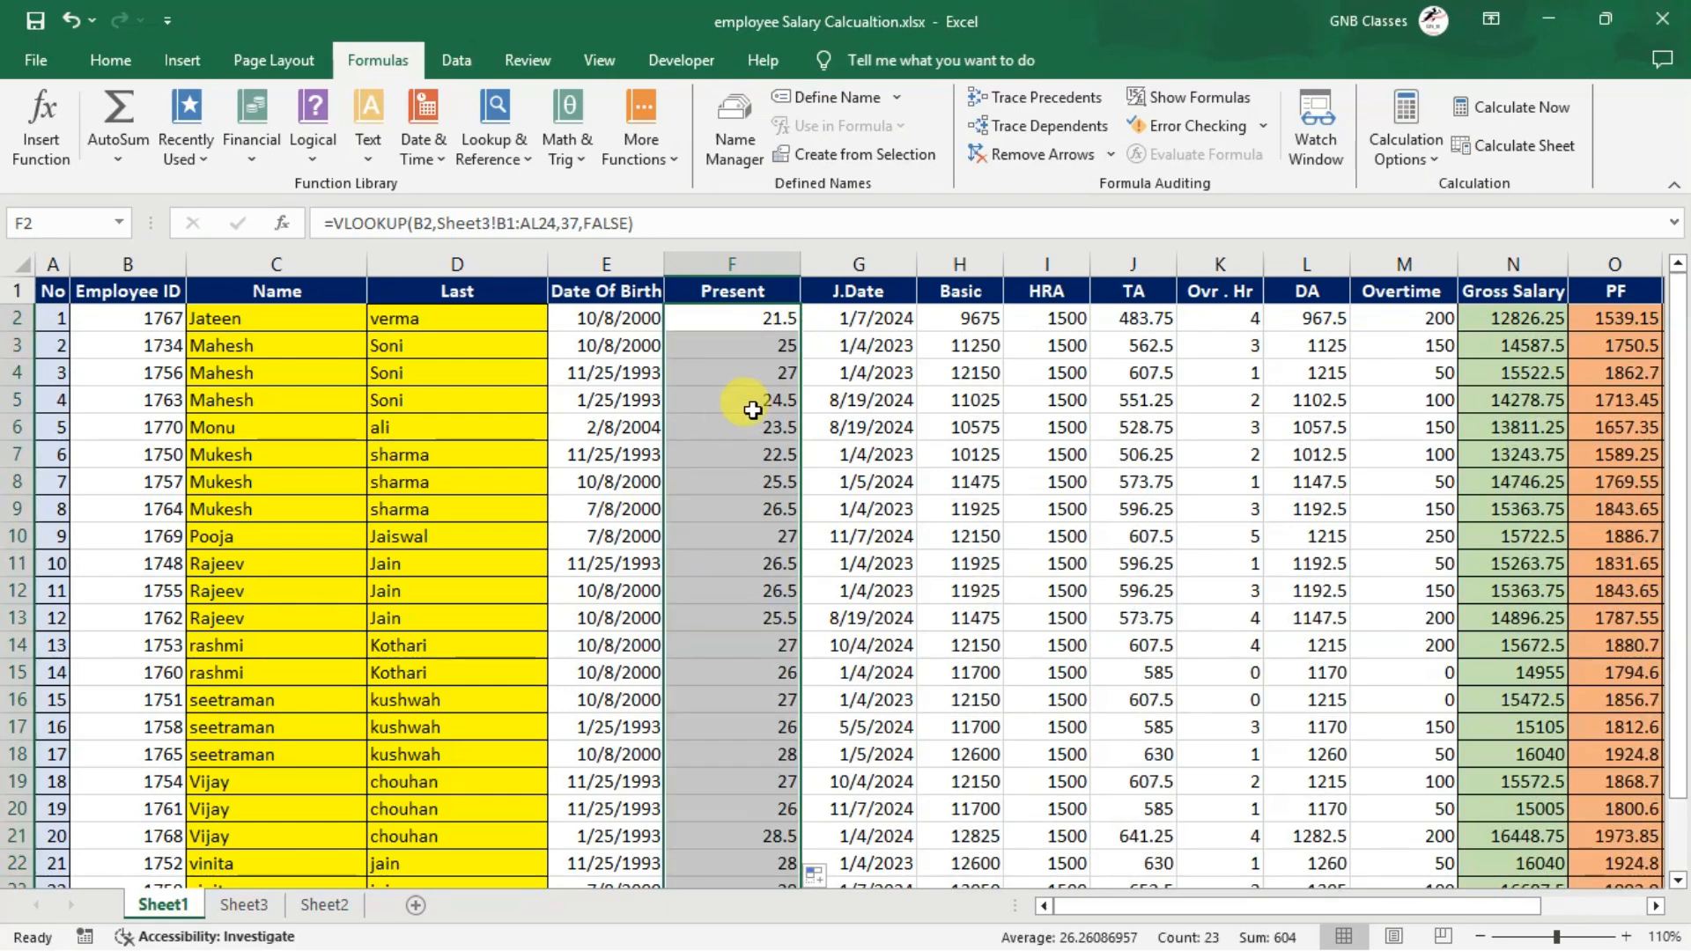
Check the row 5 employee's Present days on Sheet1 against the same employee's attendance row on Sheet3
{"action": "left_click", "coordinate": [173, 410]}
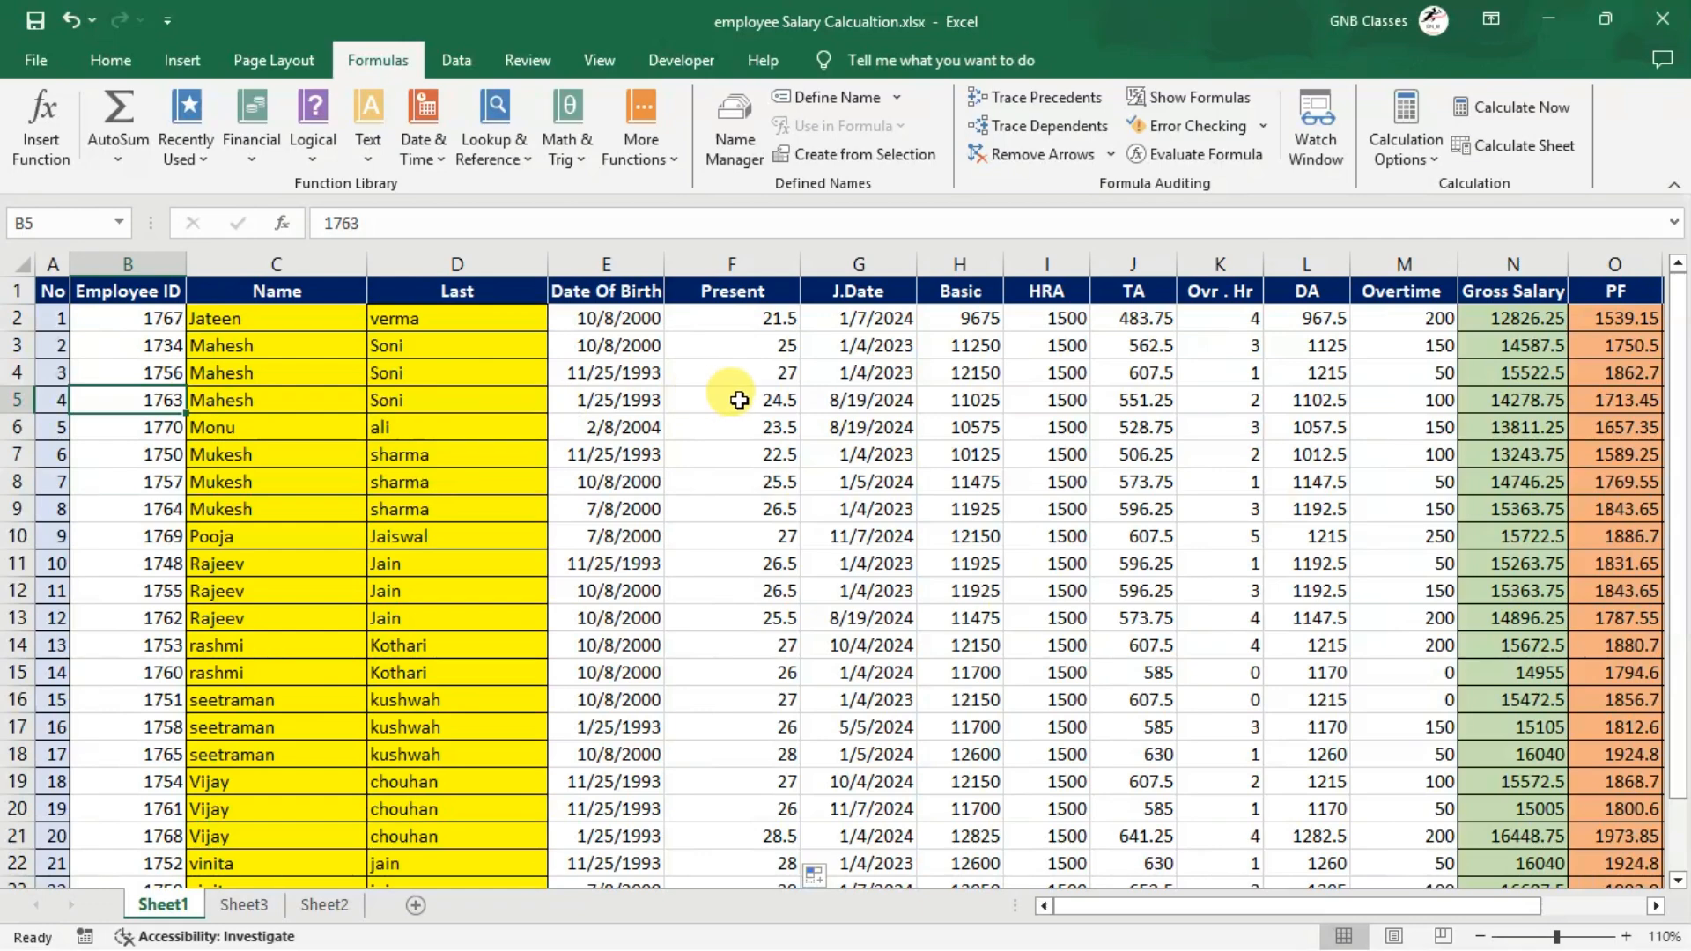
{"action": "left_click", "coordinate": [238, 900]}
{"action": "scroll", "coordinate": [139, 532], "scroll_direction": "left", "scroll_amount": 3}
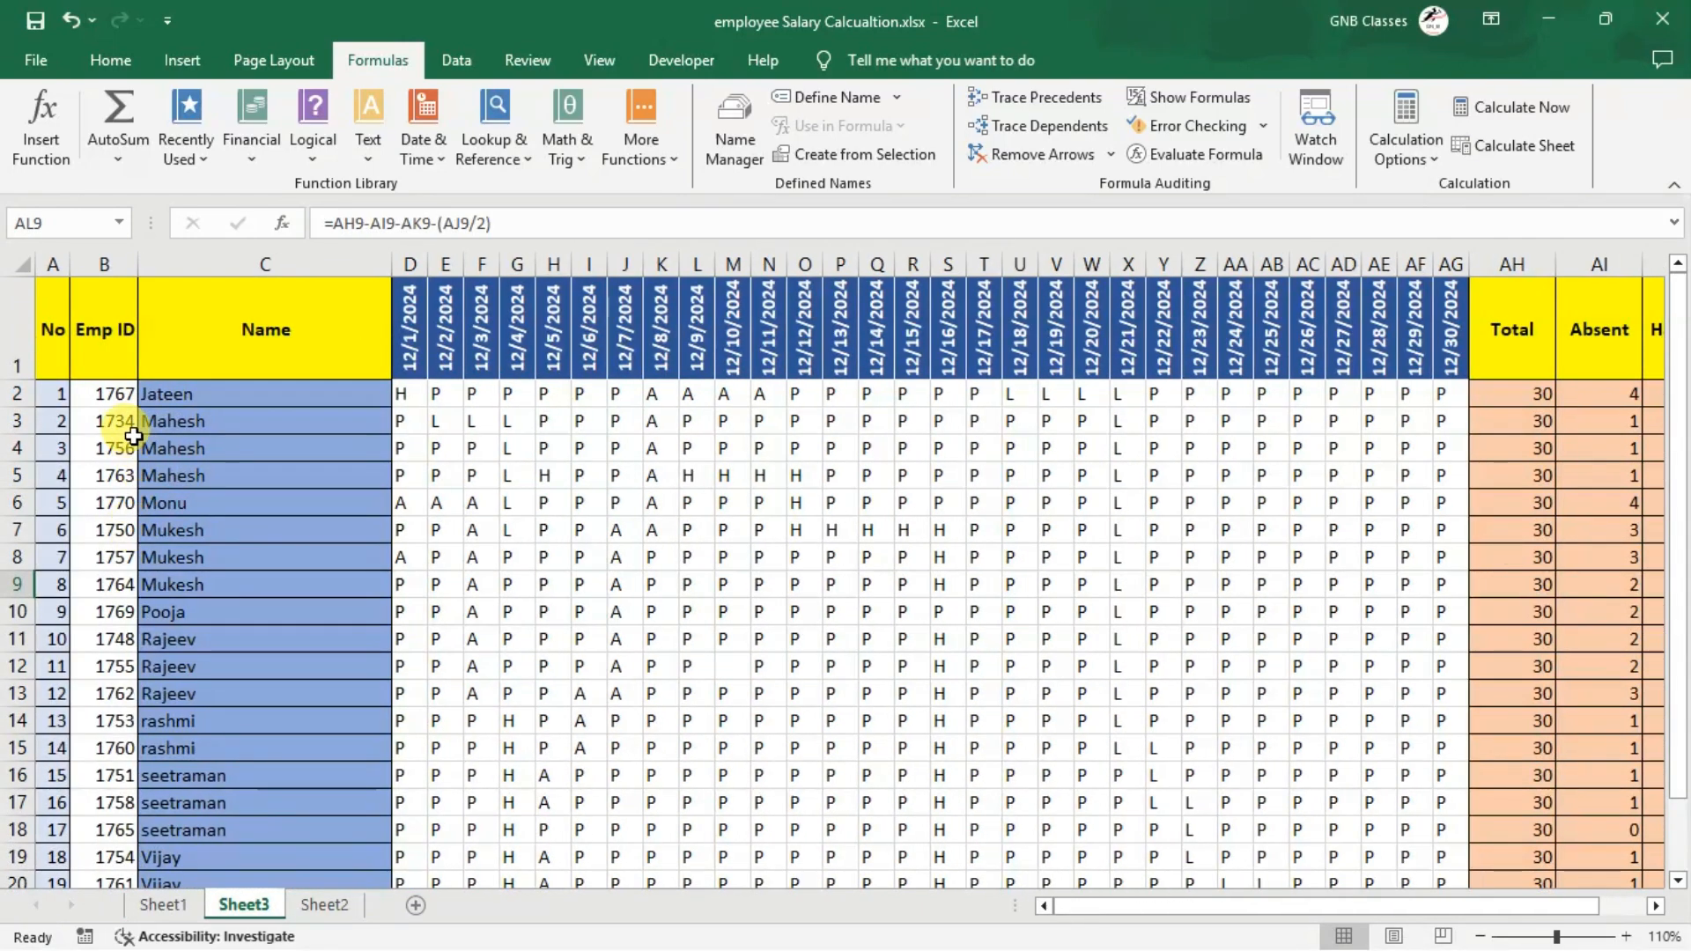
{"action": "left_click", "coordinate": [117, 475]}
{"action": "key", "text": "Right"}
{"action": "key", "text": "Right"}
{"action": "key", "text": "Right"}
{"action": "key", "text": "Right"}
{"action": "key", "text": "Right"}
{"action": "key", "text": "Right"}
{"action": "key", "text": "Right"}
{"action": "key", "text": "Right"}
{"action": "key", "text": "Right"}
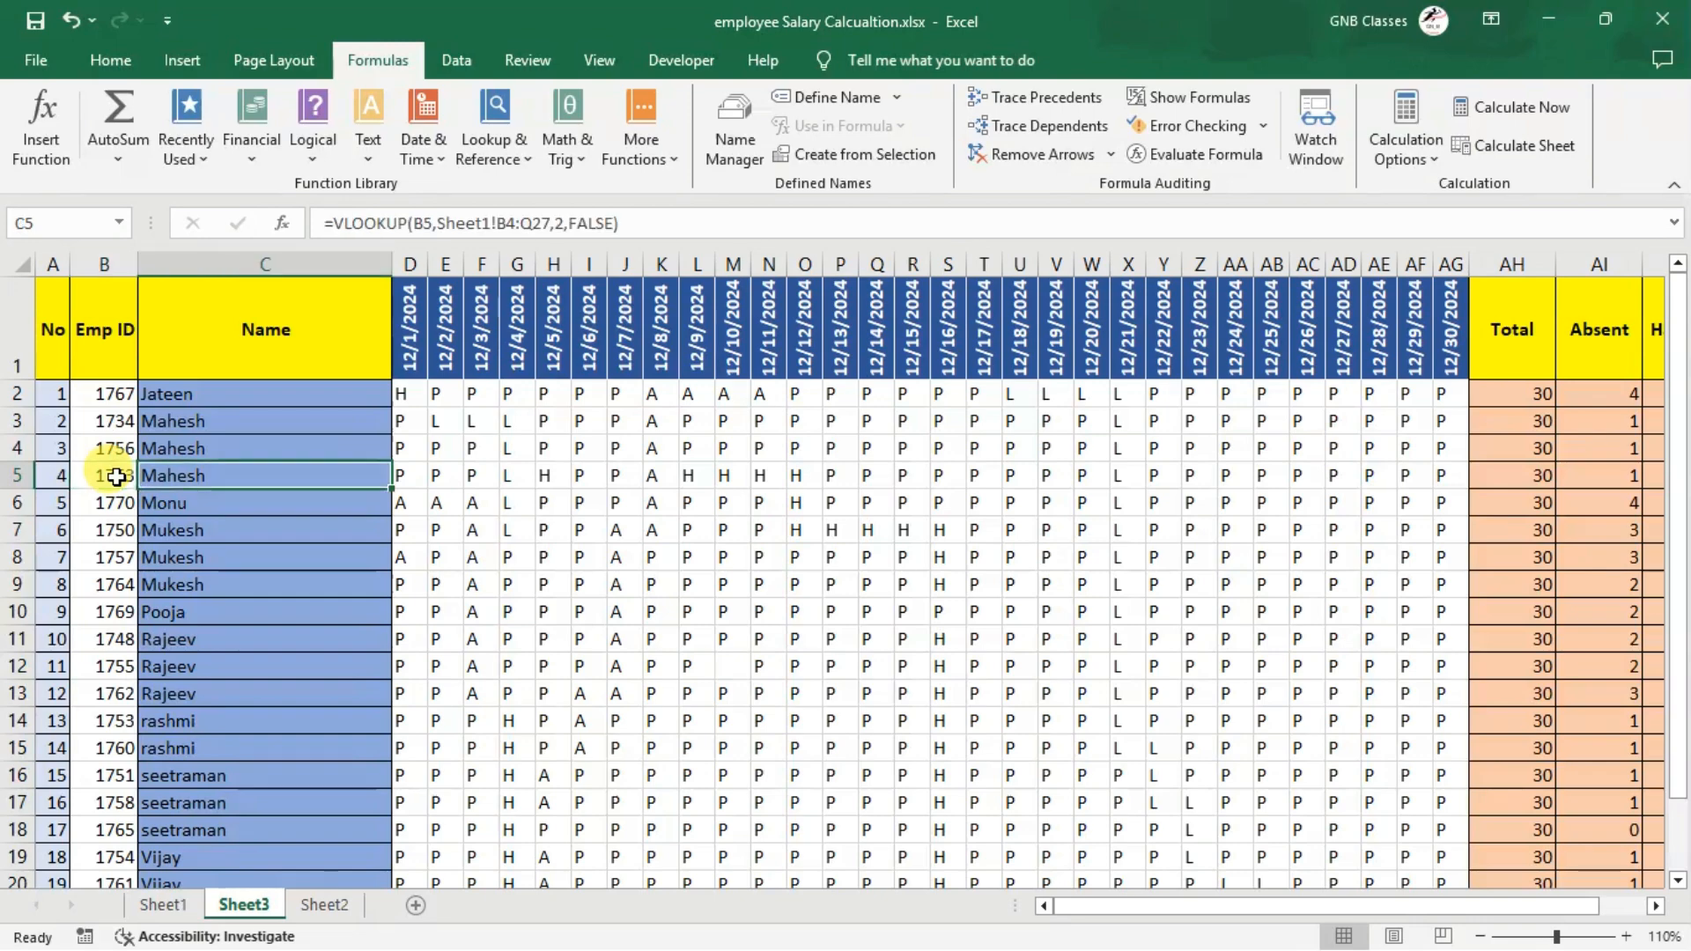
{"action": "key", "text": "Right"}
{"action": "key", "text": "Right"}
{"action": "key", "text": "Right"}
{"action": "key", "text": "Right"}
{"action": "key", "text": "Right"}
{"action": "key", "text": "Right"}
{"action": "key", "text": "Right"}
{"action": "key", "text": "Right"}
{"action": "key", "text": "Right"}
{"action": "key", "text": "Right"}
{"action": "key", "text": "Right"}
{"action": "key", "text": "Right"}
{"action": "key", "text": "Right"}
{"action": "key", "text": "Right"}
{"action": "key", "text": "Right"}
{"action": "key", "text": "Right"}
{"action": "key", "text": "Right"}
{"action": "key", "text": "Right"}
{"action": "key", "text": "Right"}
{"action": "key", "text": "Right"}
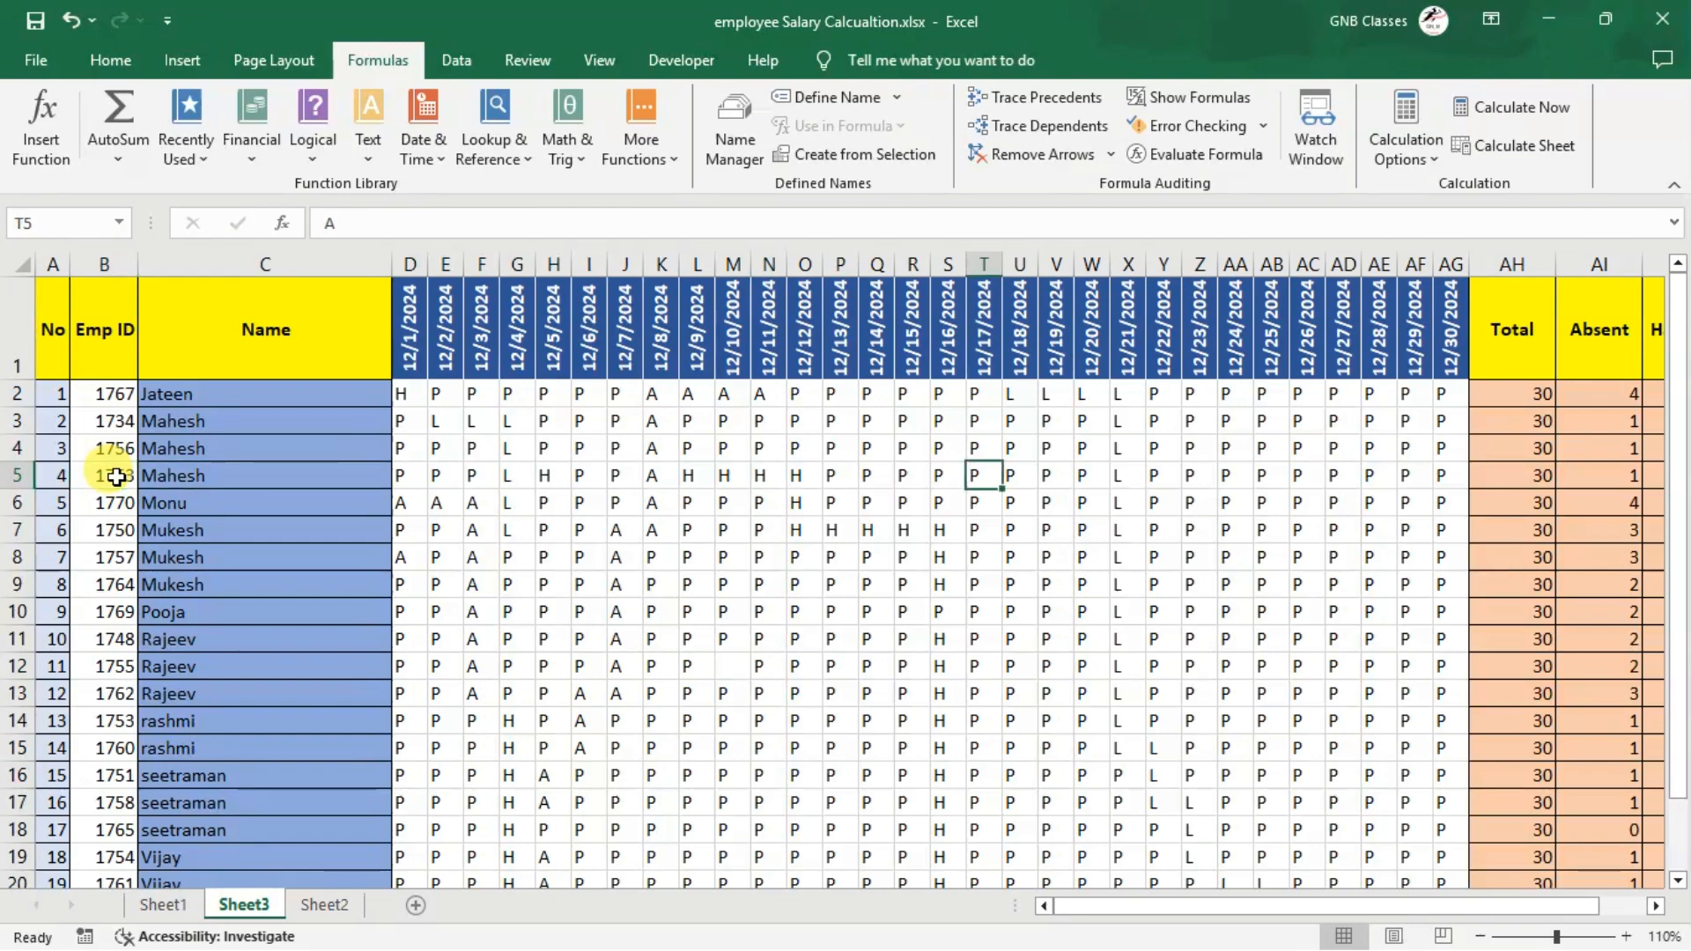
{"action": "key", "text": "Right"}
{"action": "key", "text": "Right"}
{"action": "key", "text": "Right"}
{"action": "key", "text": "Right"}
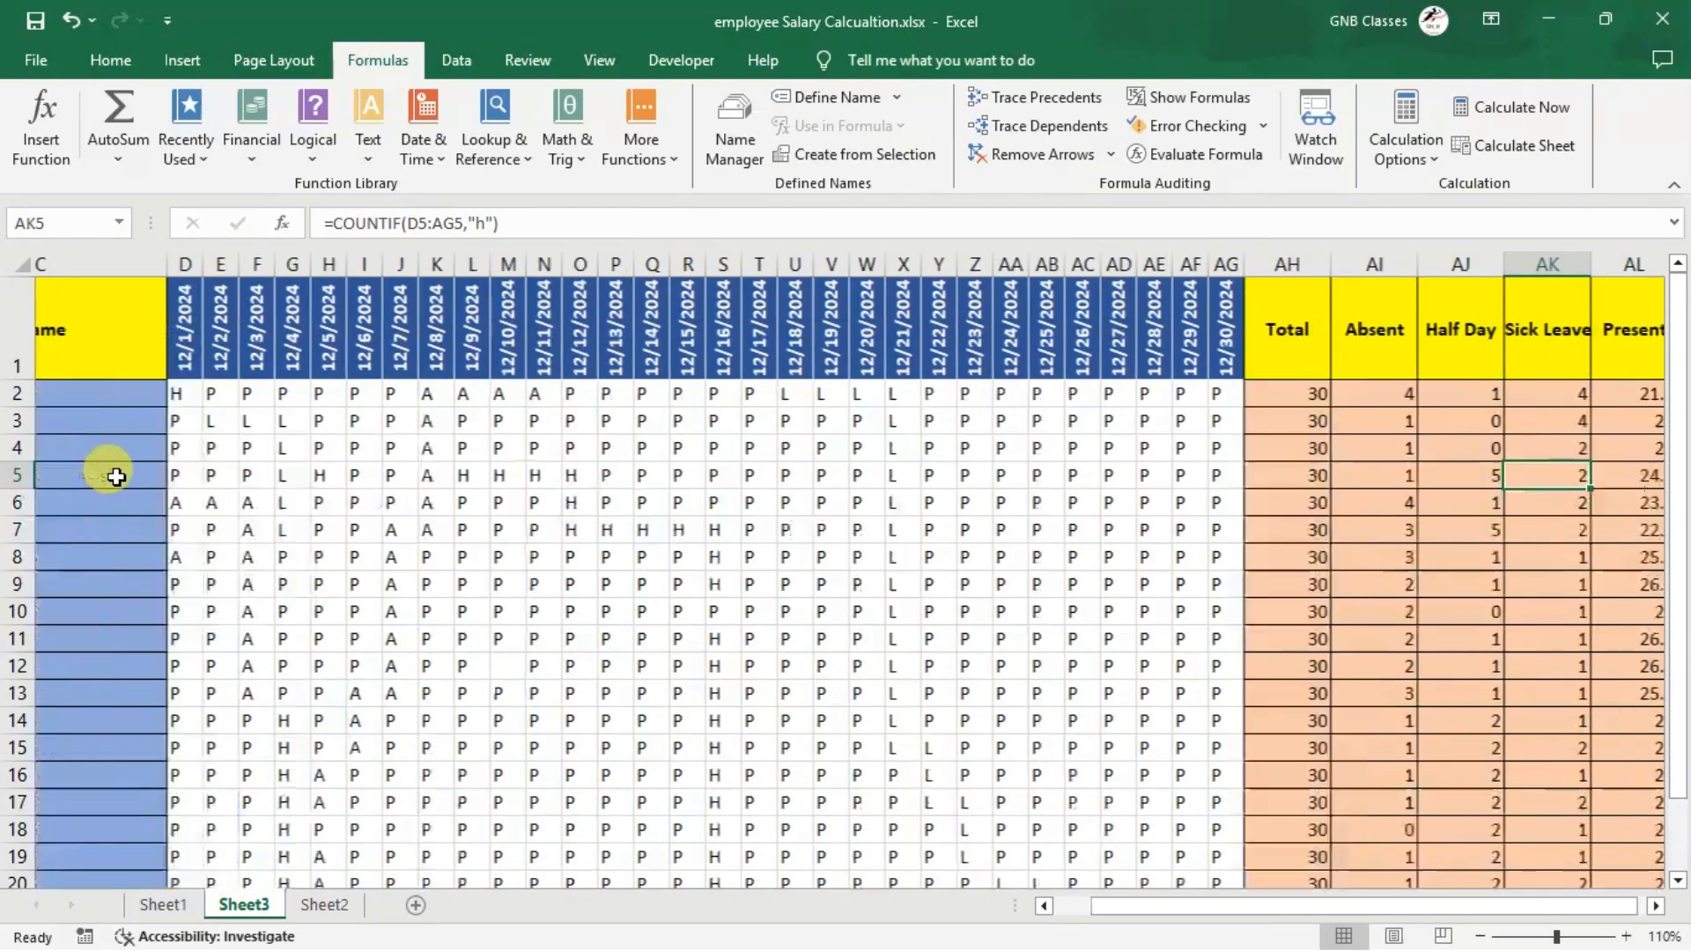
{"action": "key", "text": "Left"}
{"action": "key", "text": "Right"}
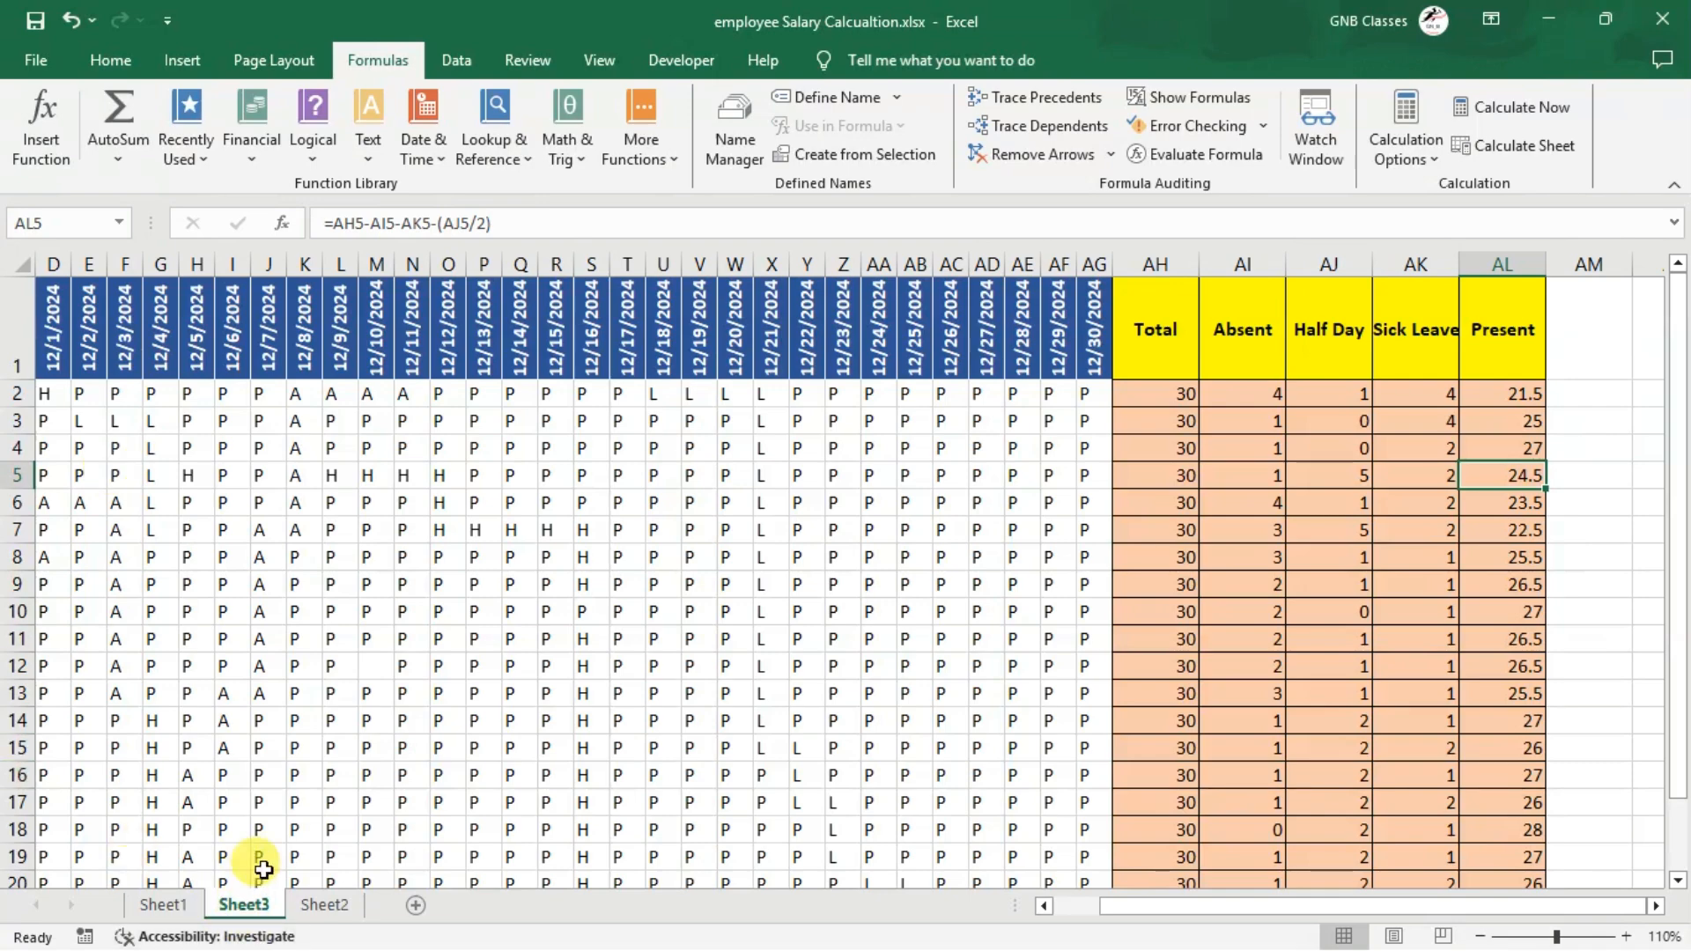
{"action": "left_click", "coordinate": [176, 905]}
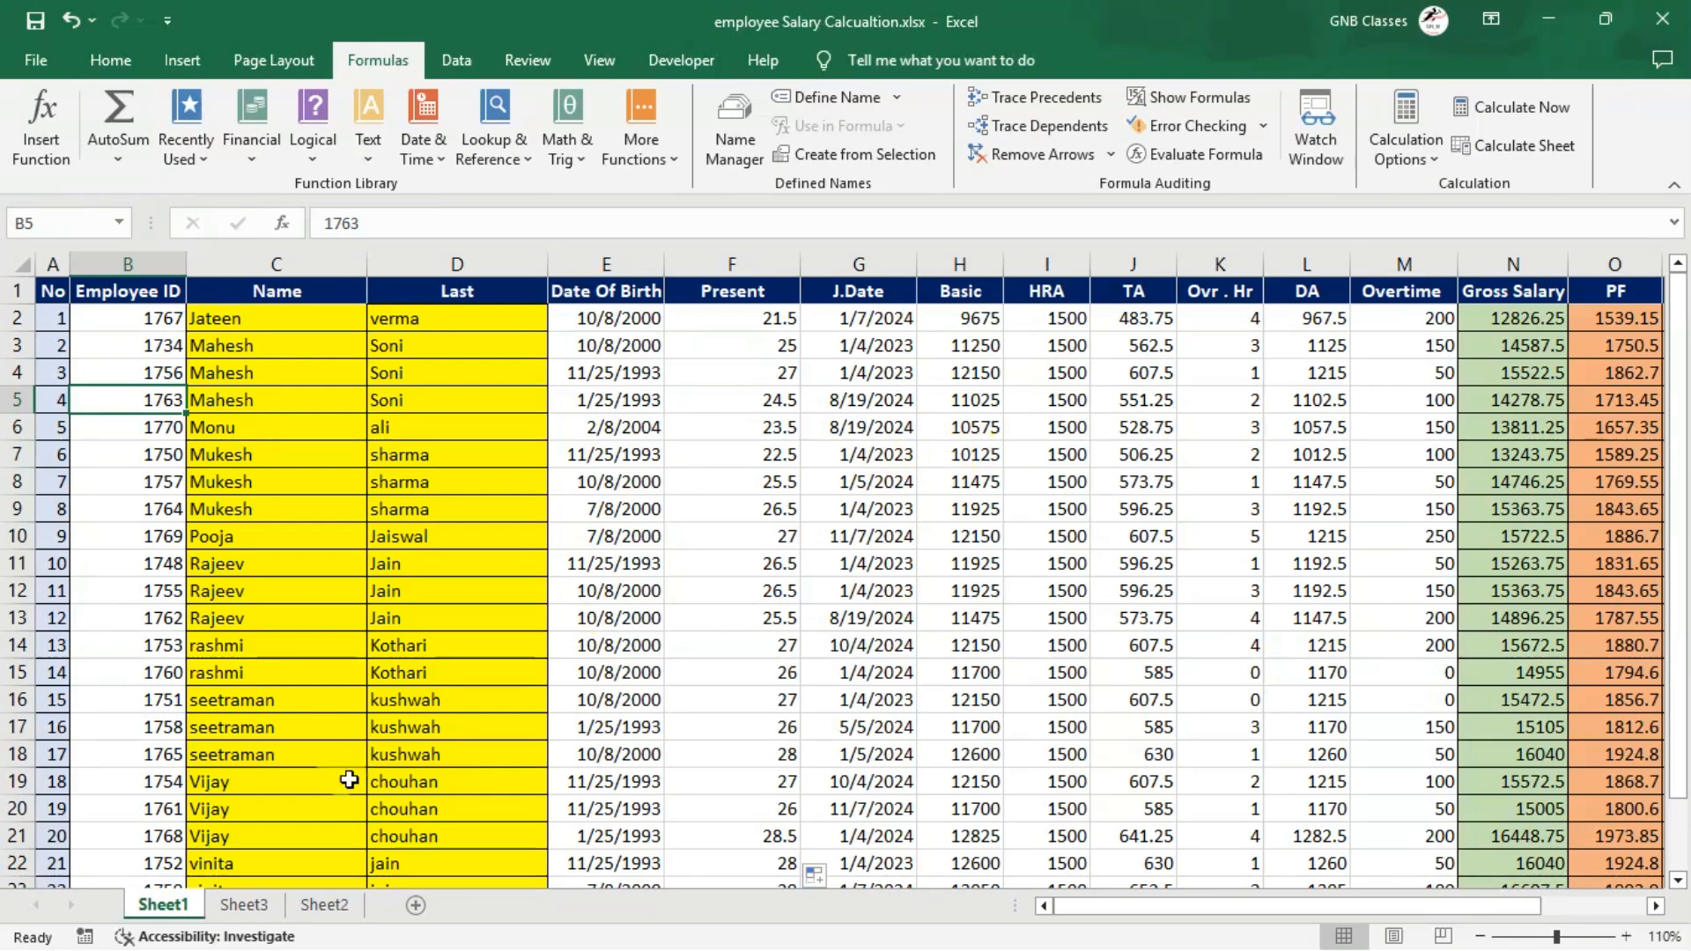
Examine the row 2 attendance marks on Sheet3 and the Present through Net Salary columns on Sheet1
{"action": "left_click", "coordinate": [250, 900]}
{"action": "scroll", "coordinate": [510, 634], "scroll_direction": "left", "scroll_amount": 3}
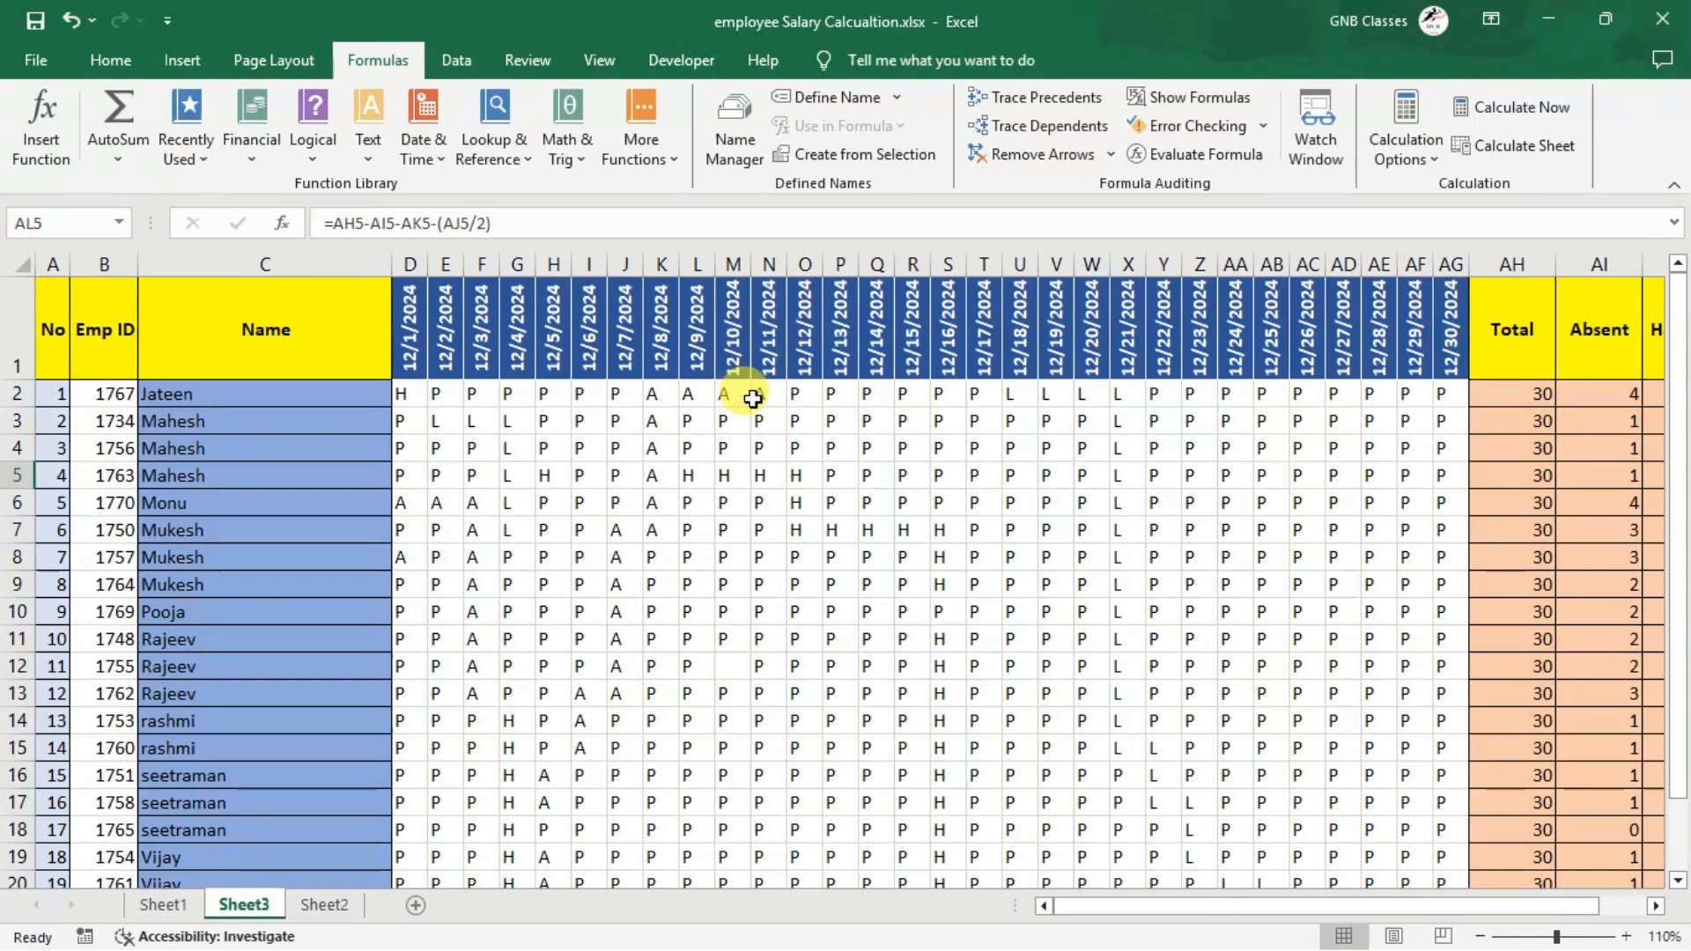
{"action": "left_click", "coordinate": [725, 396]}
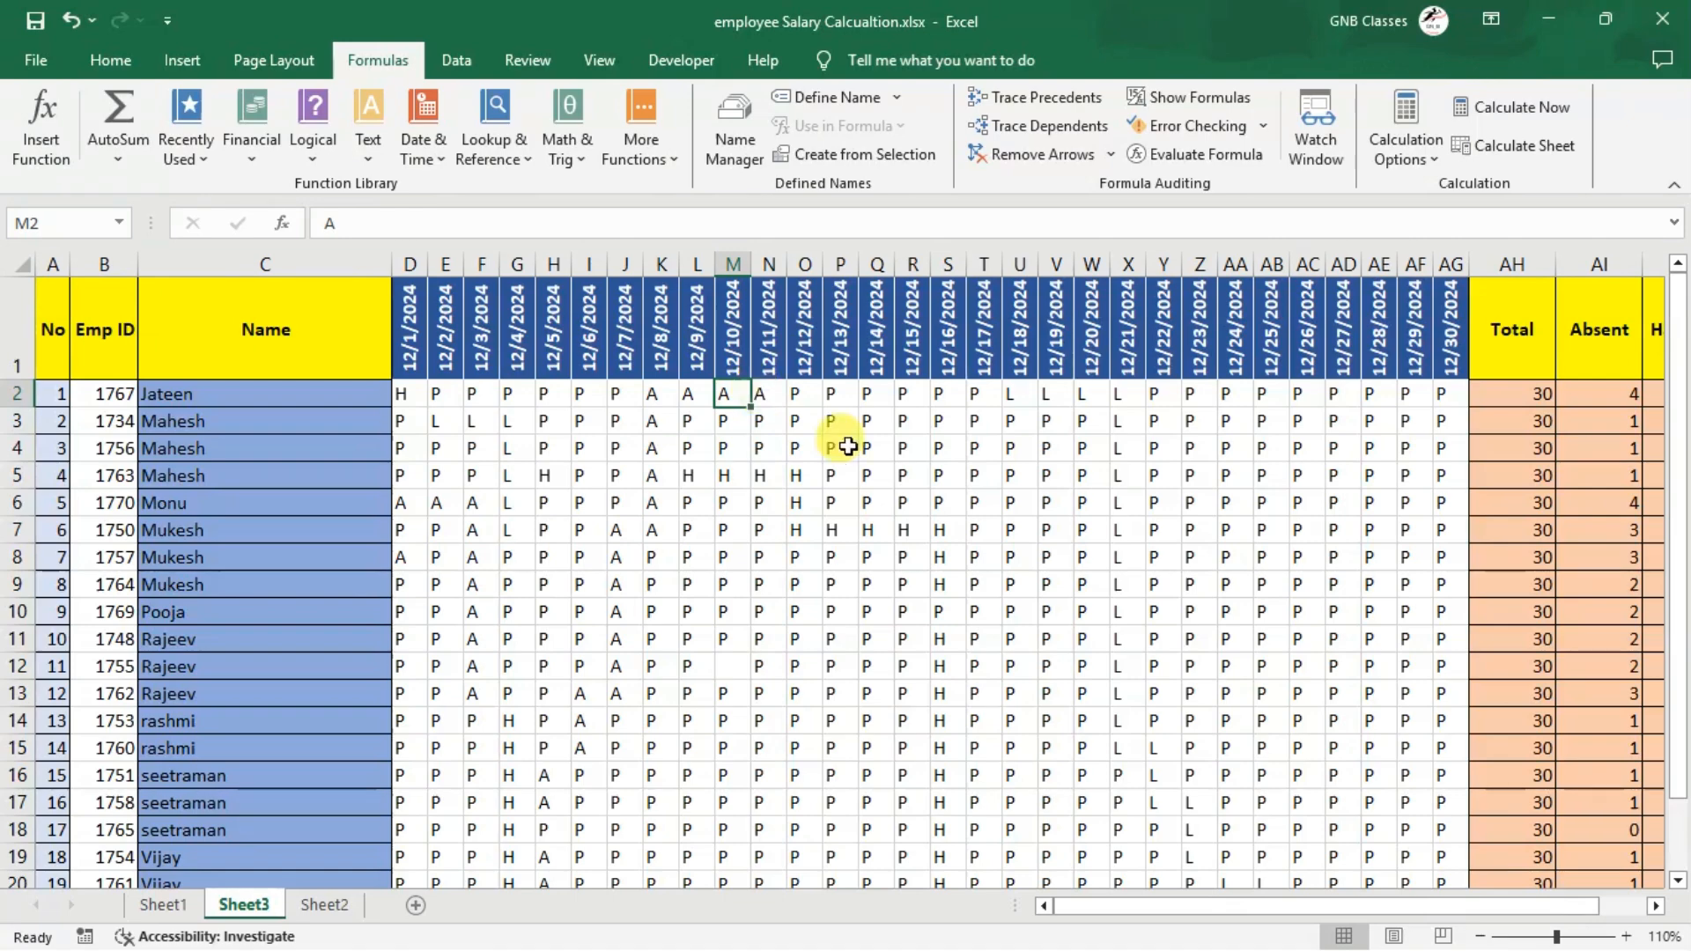
{"action": "scroll", "coordinate": [889, 500], "scroll_direction": "right", "scroll_amount": 2}
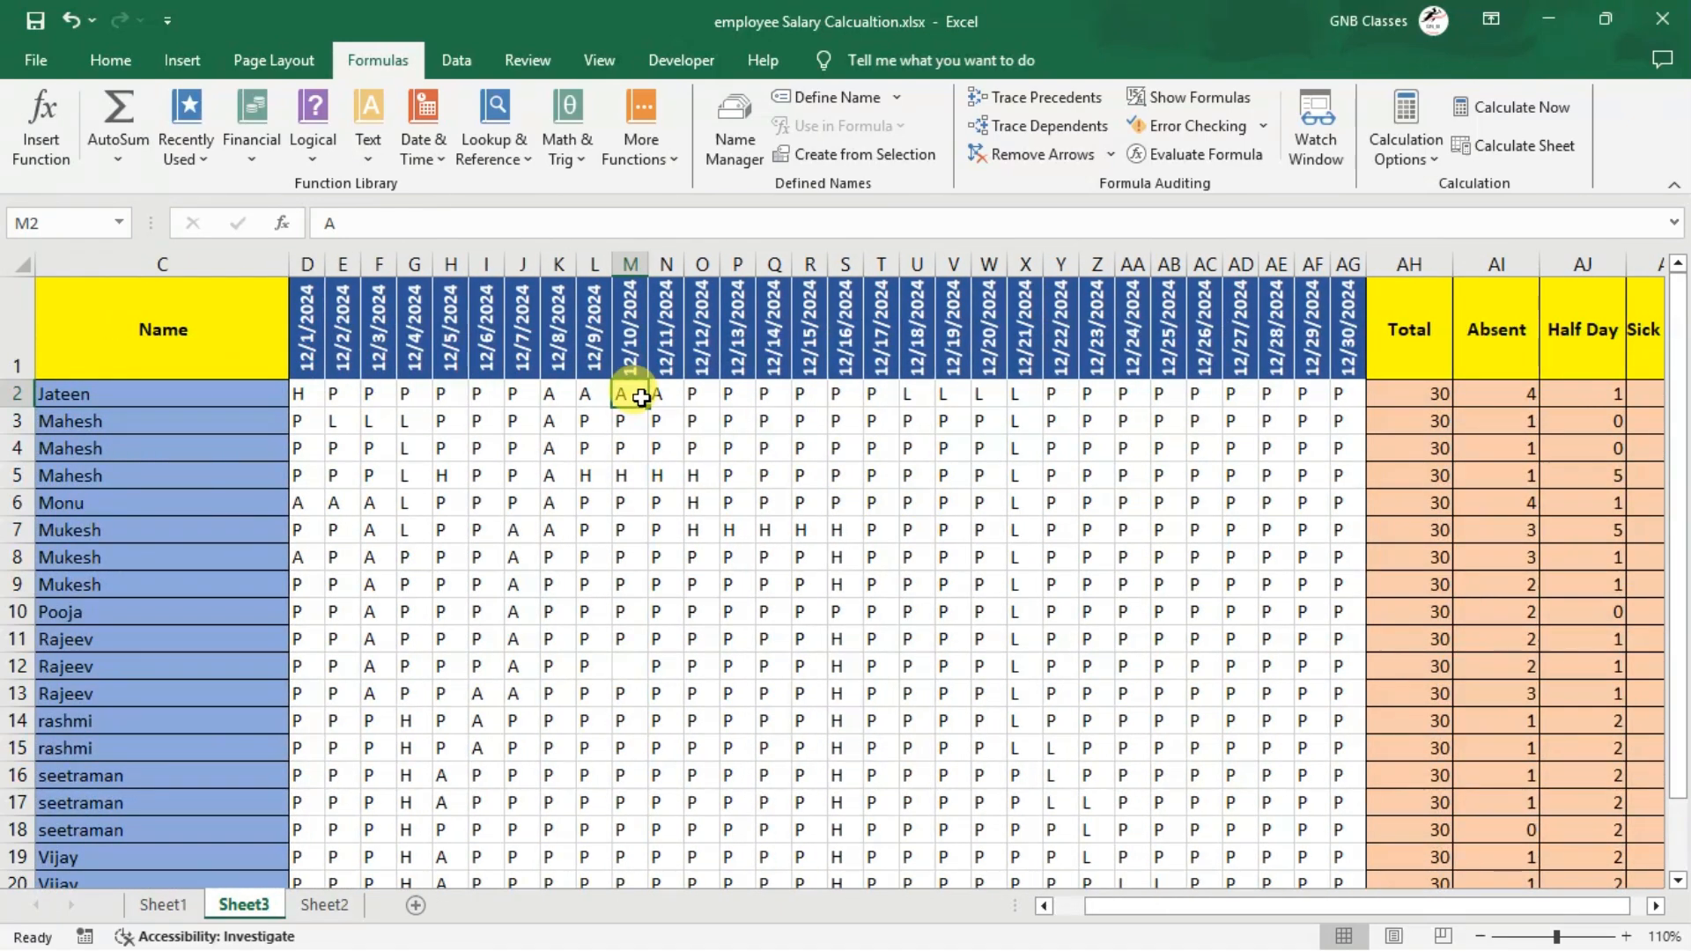
{"action": "left_click", "coordinate": [165, 906]}
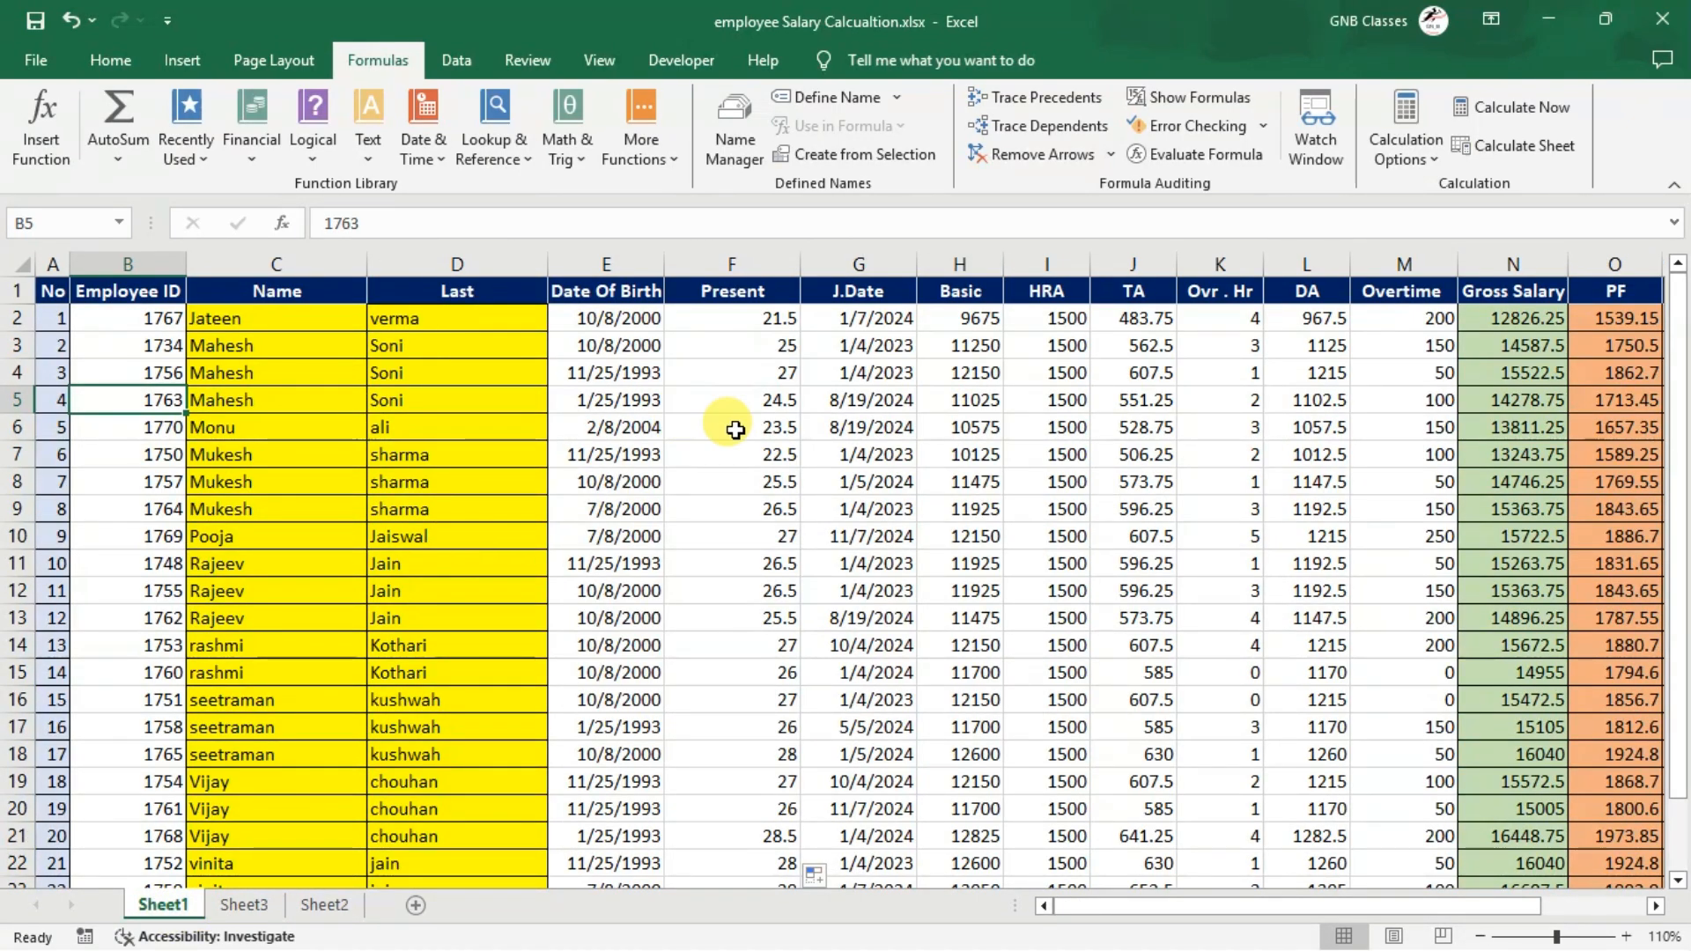
{"action": "scroll", "coordinate": [729, 427], "scroll_direction": "right", "scroll_amount": 3}
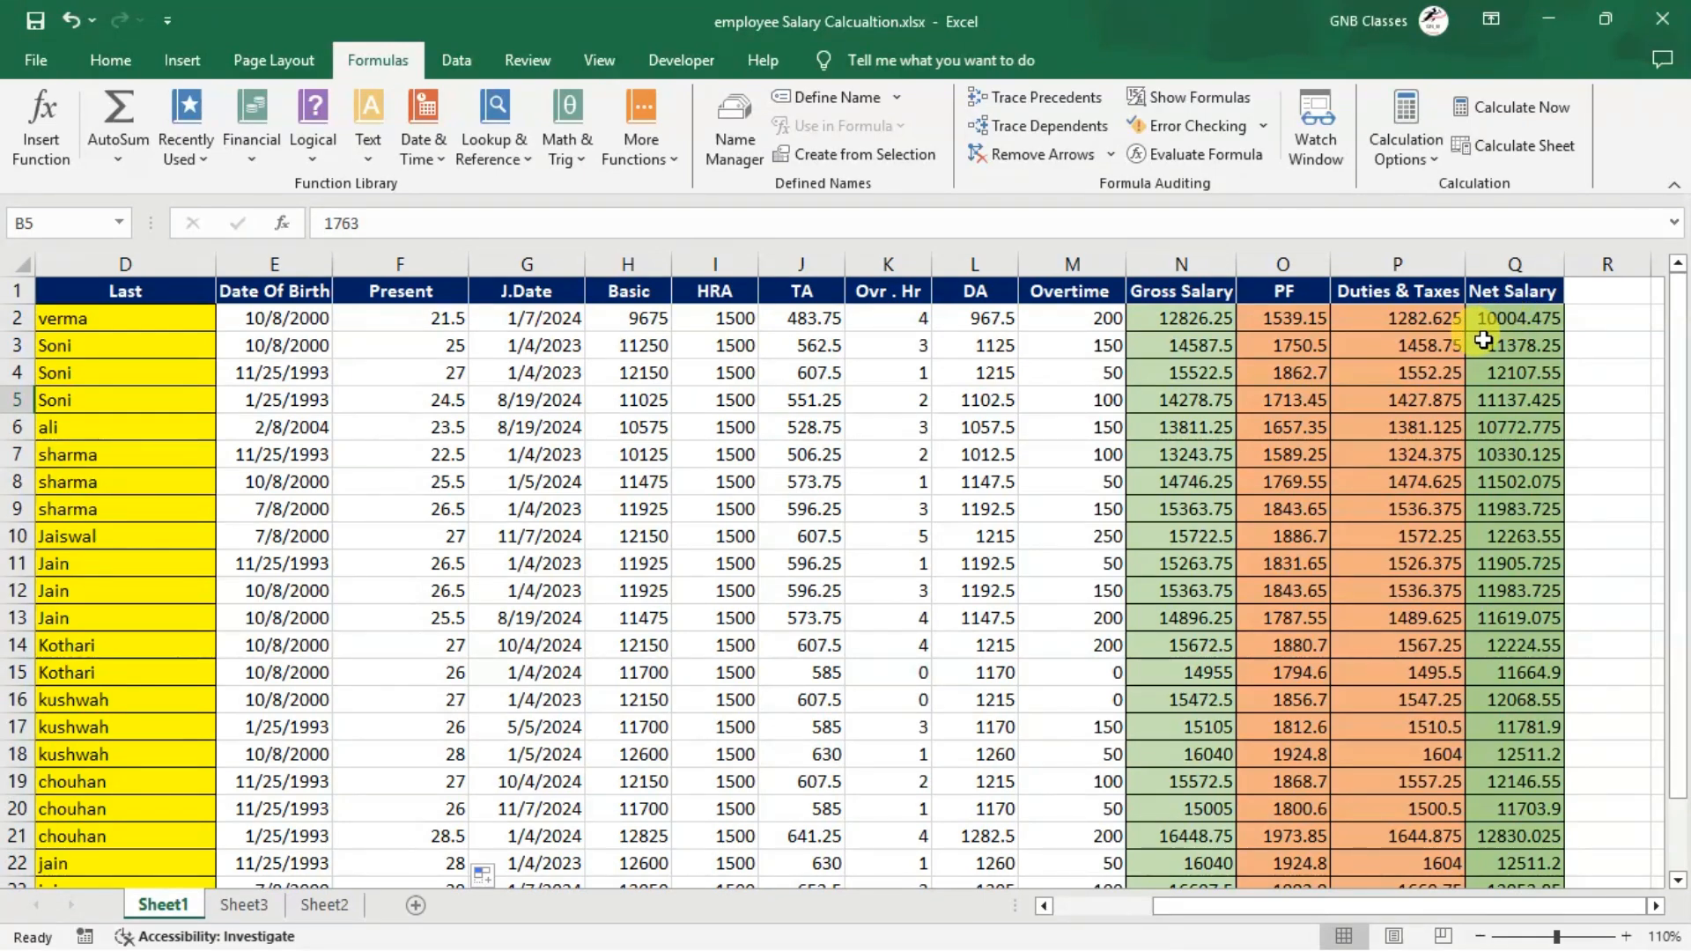
Change the row 2 attendance marks on Sheet3 for 12/8/2024 through 12/11/2024 (K2:N2) to P
{"action": "left_click", "coordinate": [244, 904]}
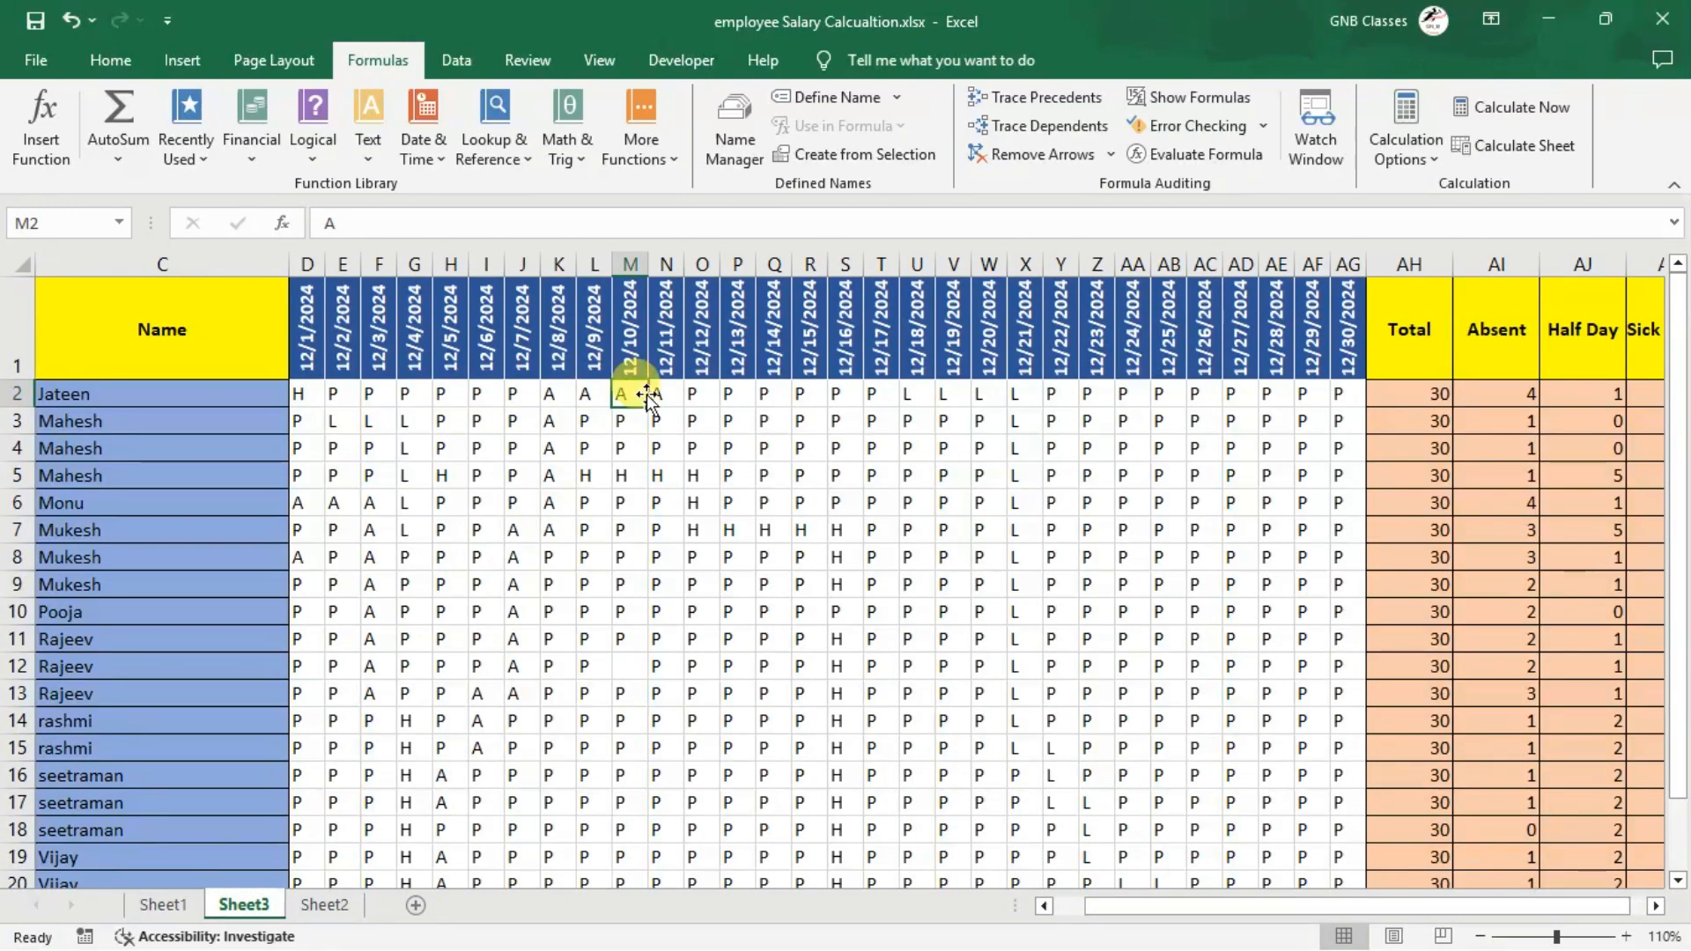
{"action": "key", "text": "Left"}
{"action": "key", "text": "Left"}
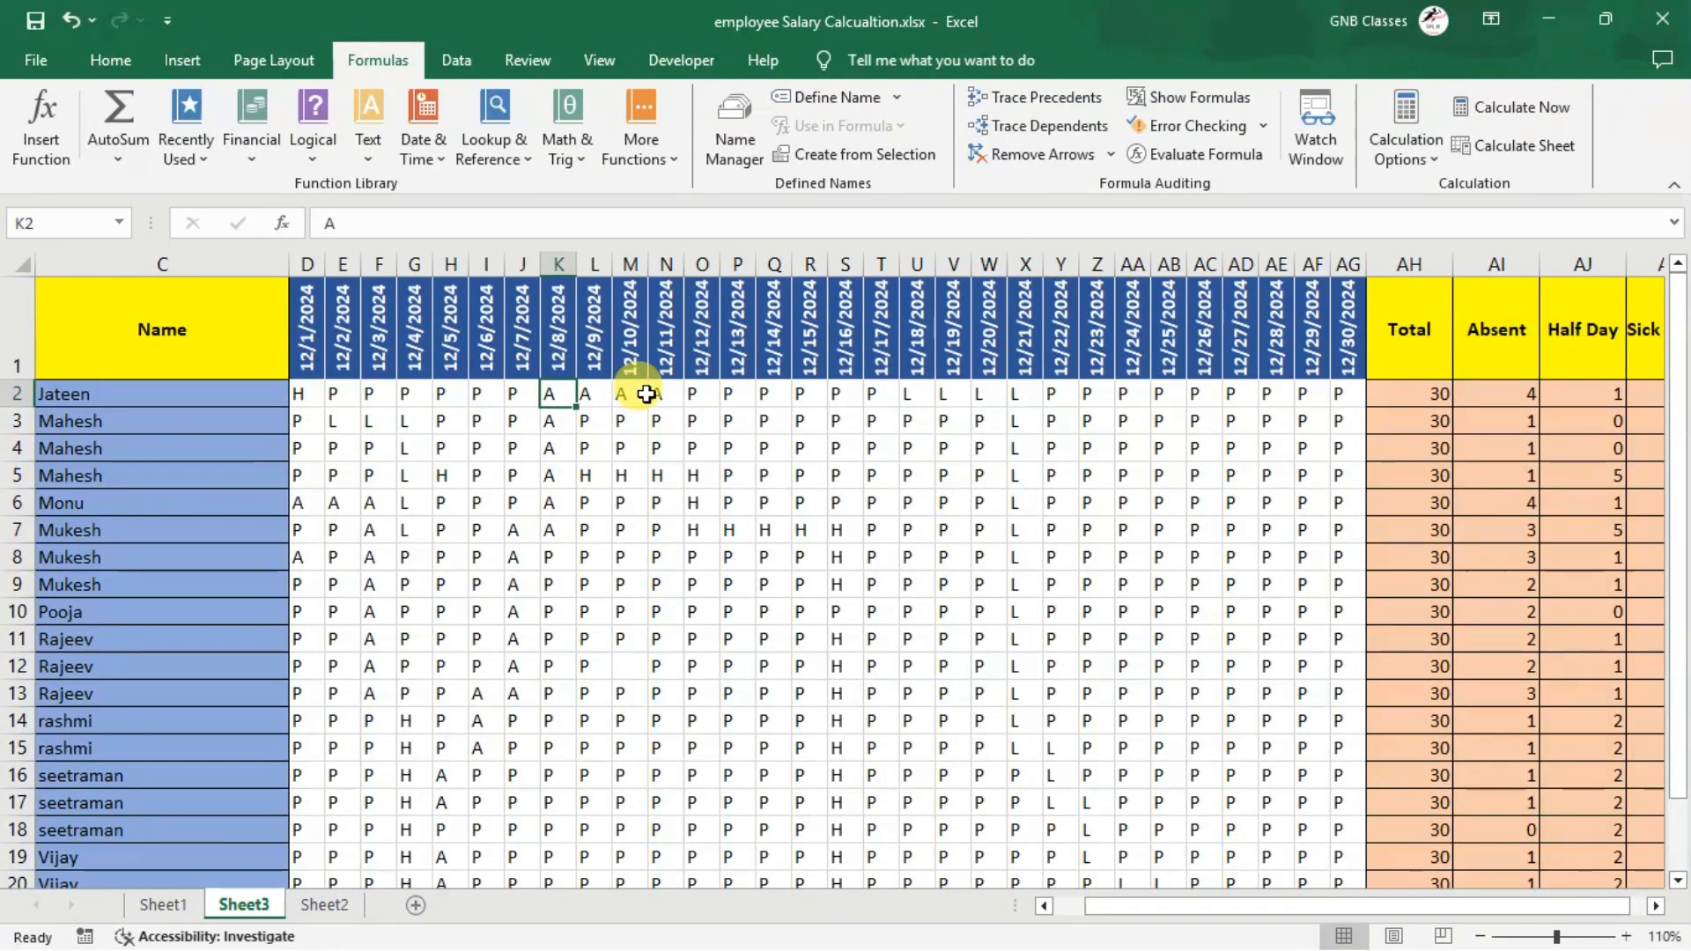
{"action": "type", "text": "P"}
{"action": "key", "text": "Tab"}
{"action": "type", "text": "P"}
{"action": "key", "text": "Tab"}
{"action": "type", "text": "P"}
{"action": "key", "text": "Tab"}
{"action": "type", "text": "P"}
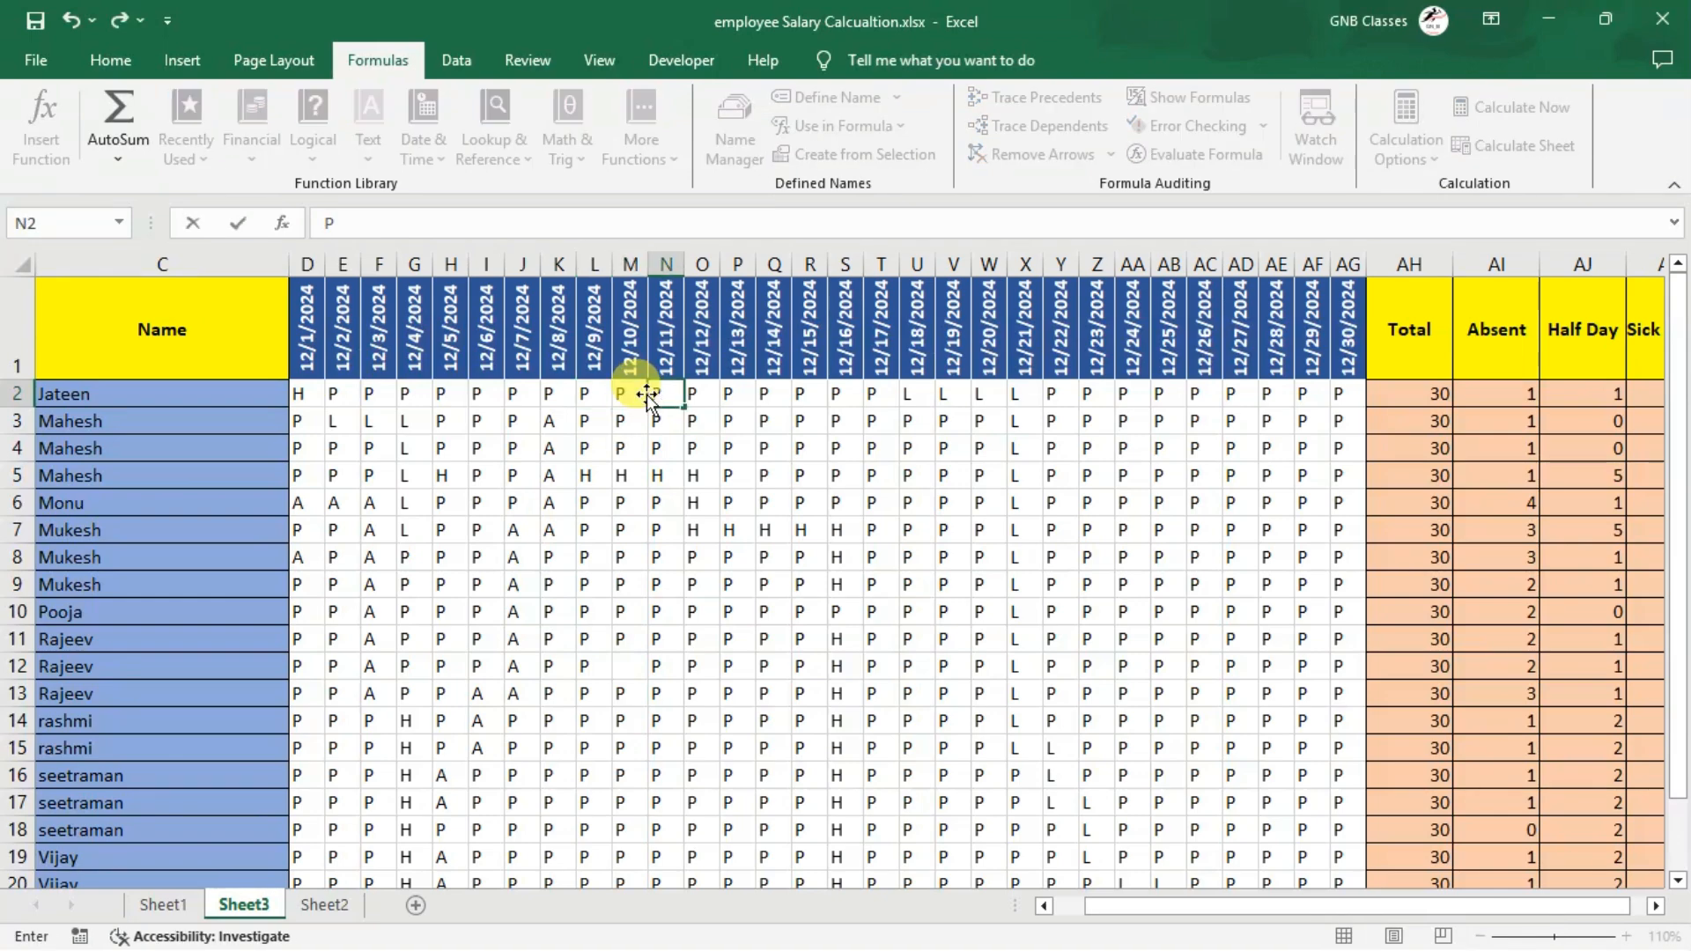
{"action": "left_click", "coordinate": [866, 464]}
Check the row 2 Present total in AL2 on Sheet3 and the matching Present and Net Salary values on Sheet1
{"action": "key", "text": "Up"}
{"action": "key", "text": "Up"}
{"action": "key", "text": "Right"}
{"action": "key", "text": "Right"}
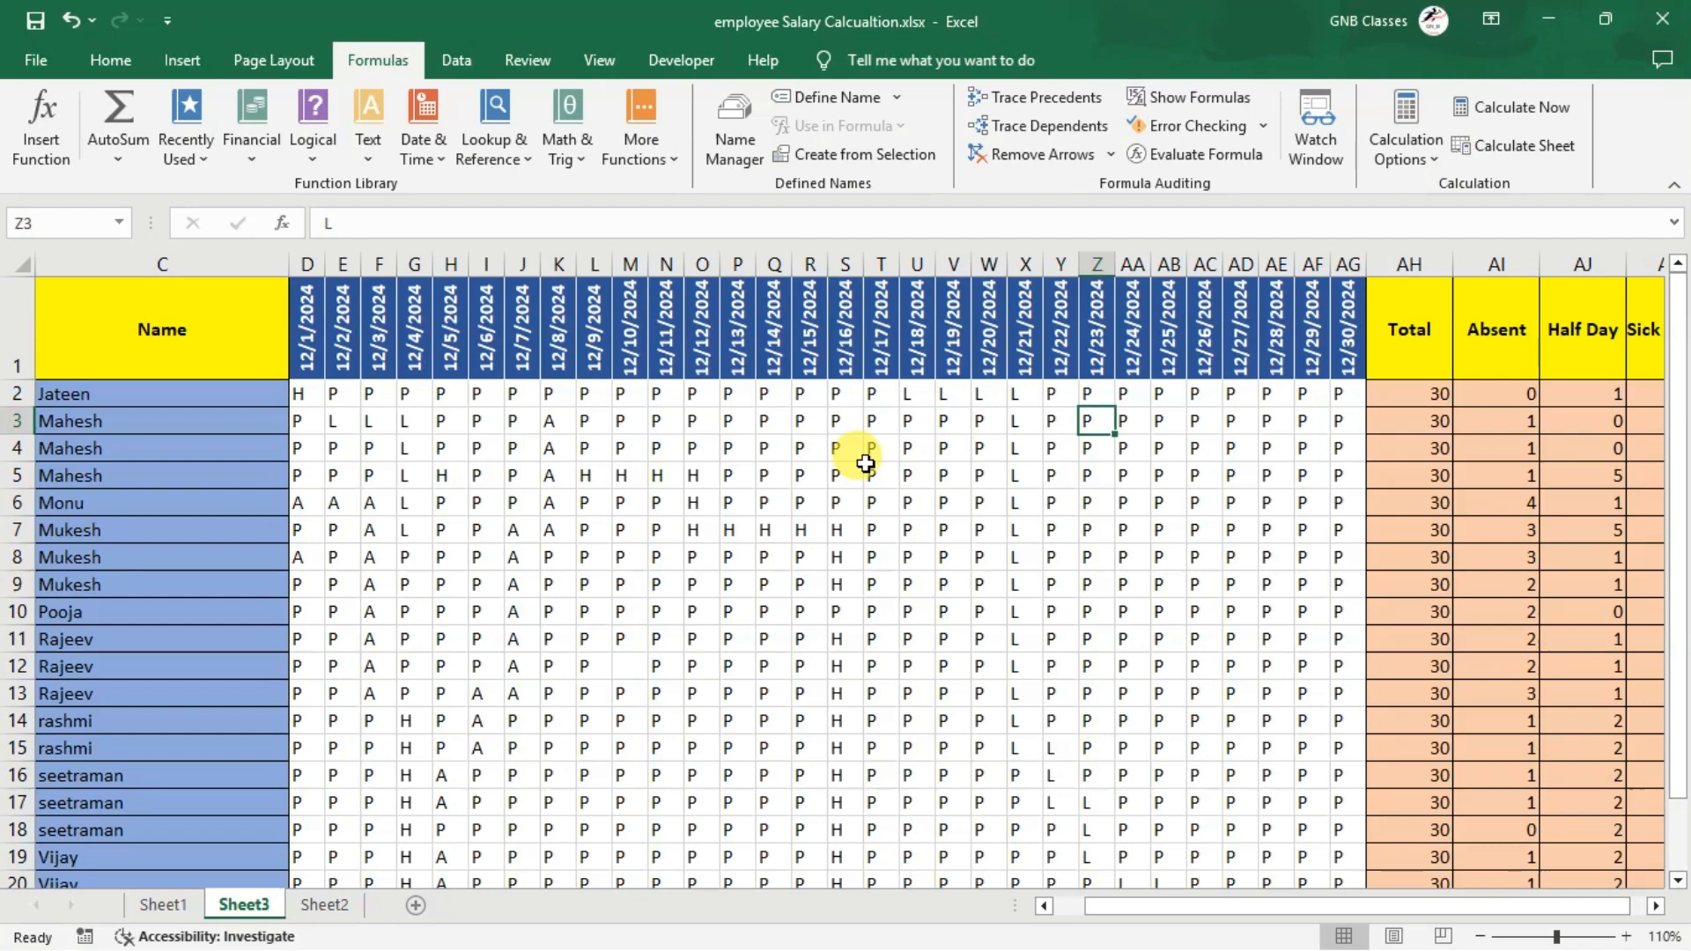
{"action": "key", "text": "ctrl+Right"}
{"action": "key", "text": "Right"}
{"action": "key", "text": "Up"}
{"action": "key", "text": "Left"}
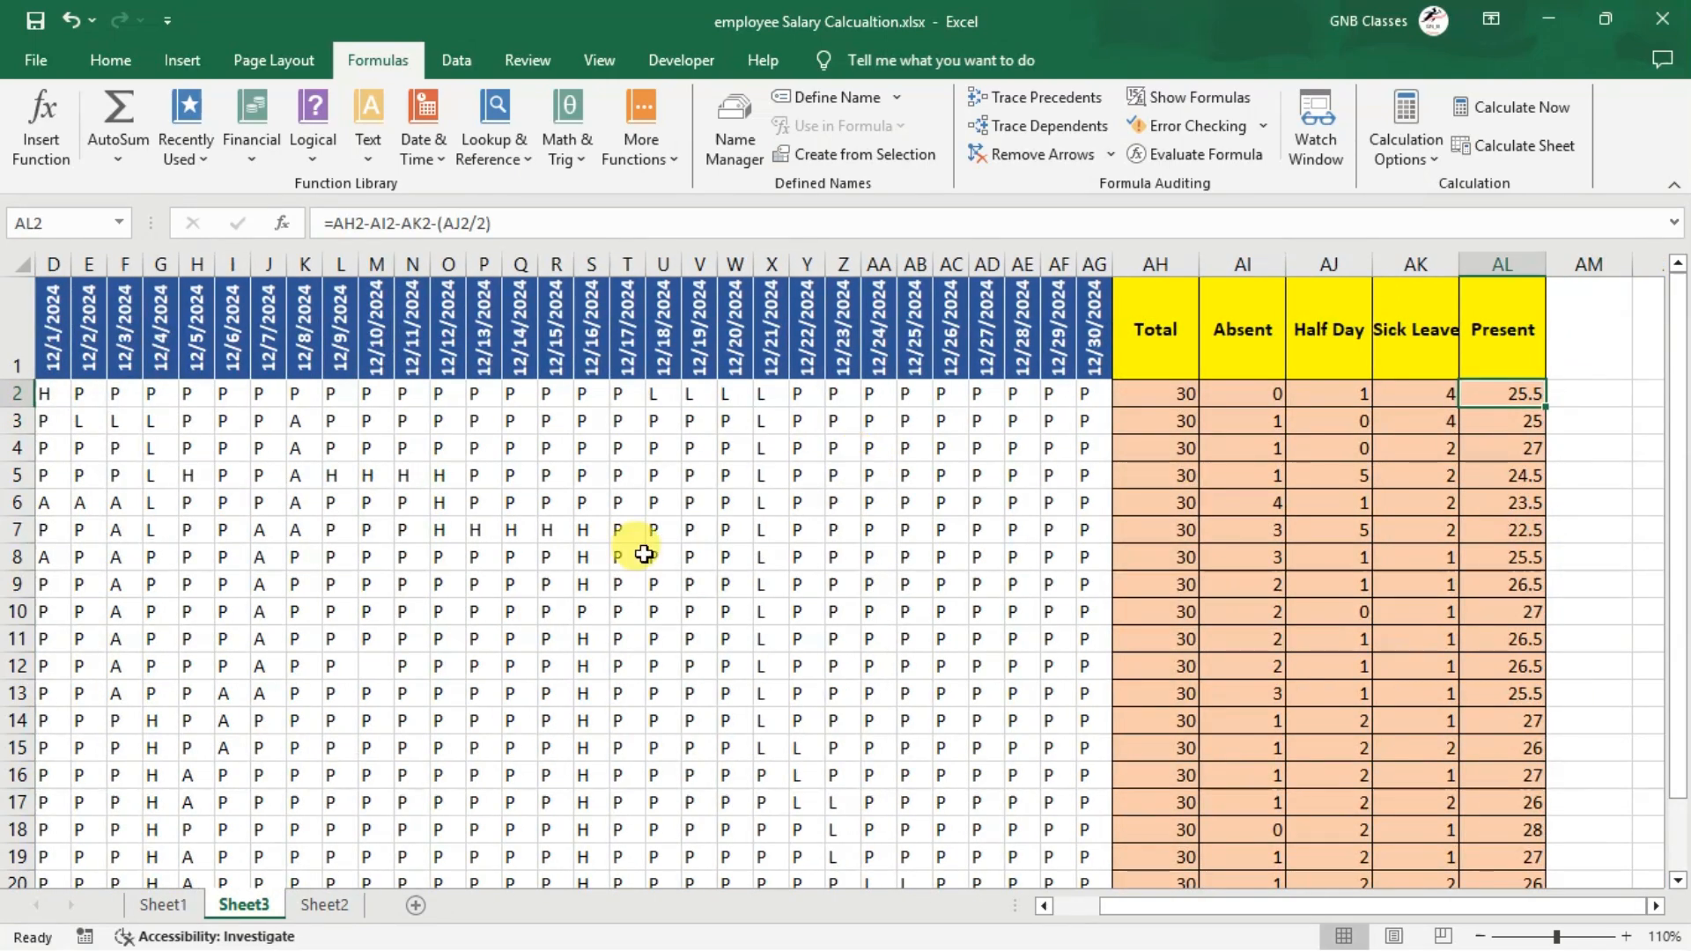
{"action": "left_click", "coordinate": [164, 903]}
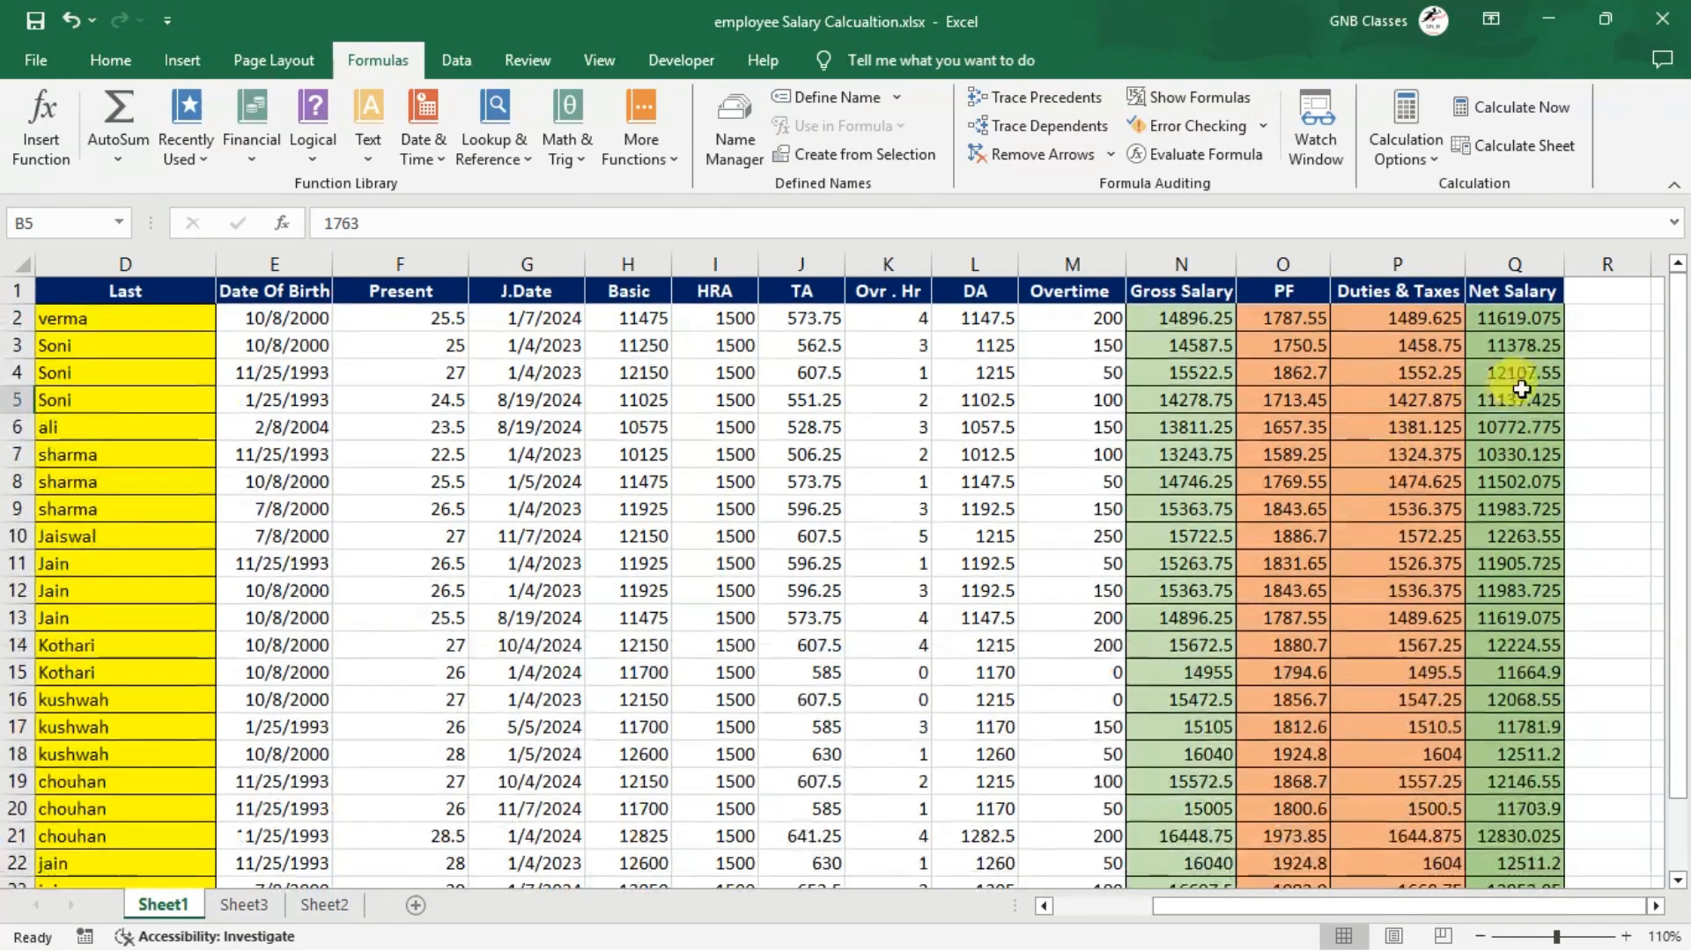
Inspect the row 2 formulas on Sheet1 behind Present, Basic, Gross Salary, PF and Net Salary
{"action": "left_click", "coordinate": [1494, 317]}
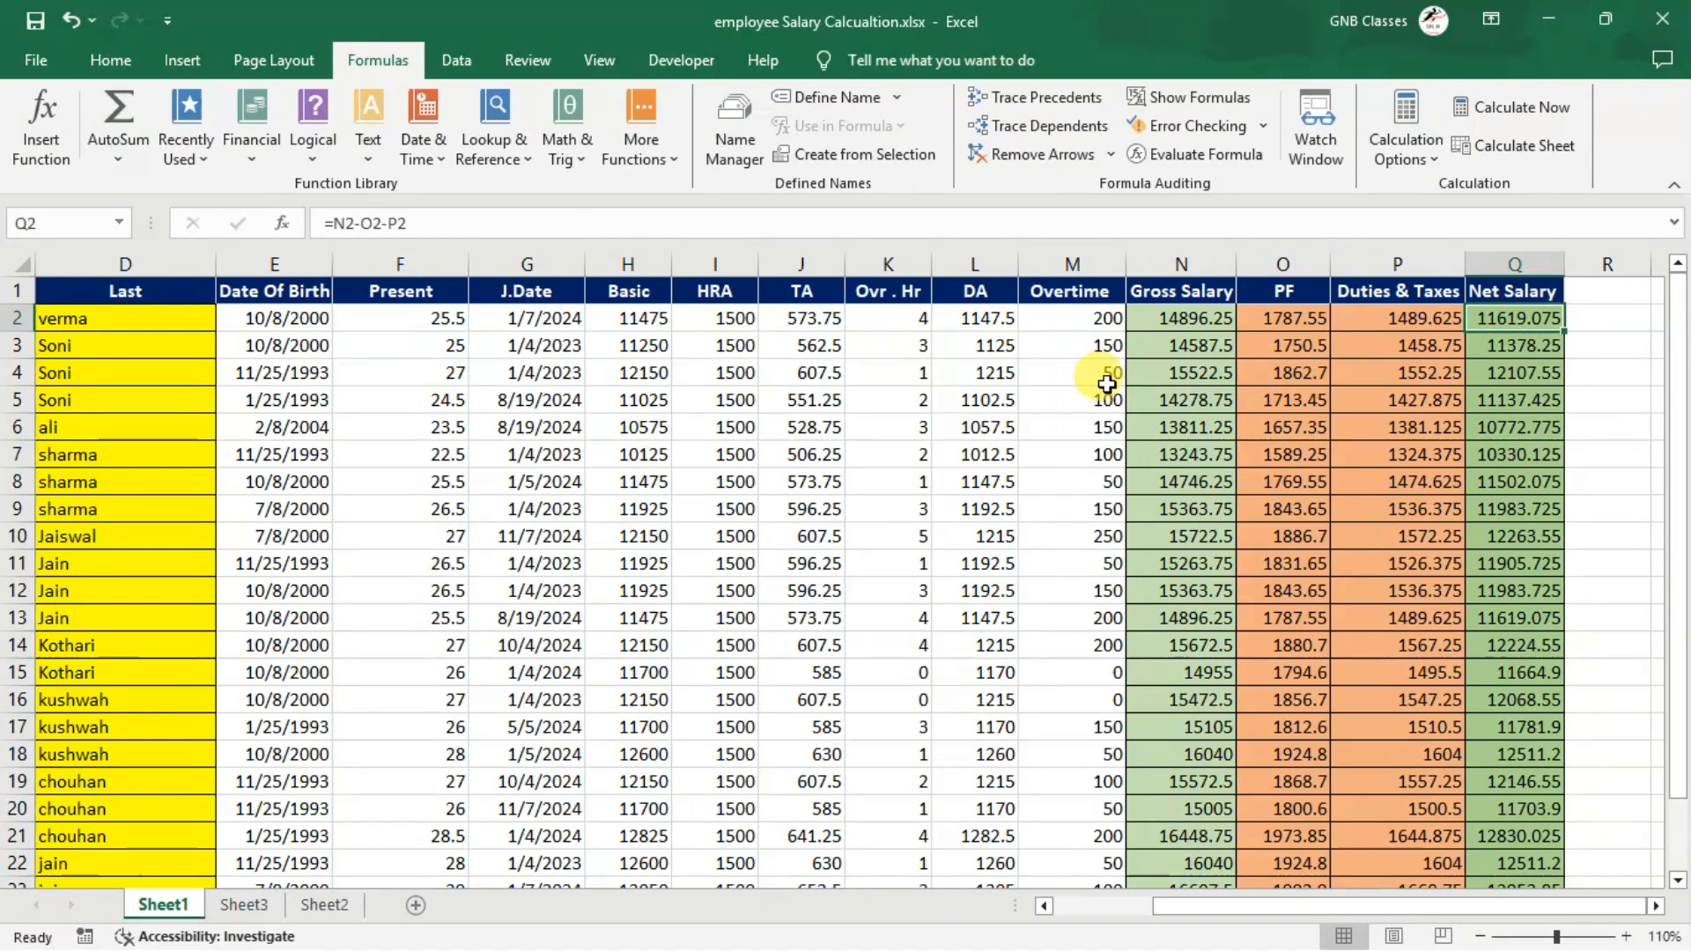
{"action": "left_click", "coordinate": [409, 317]}
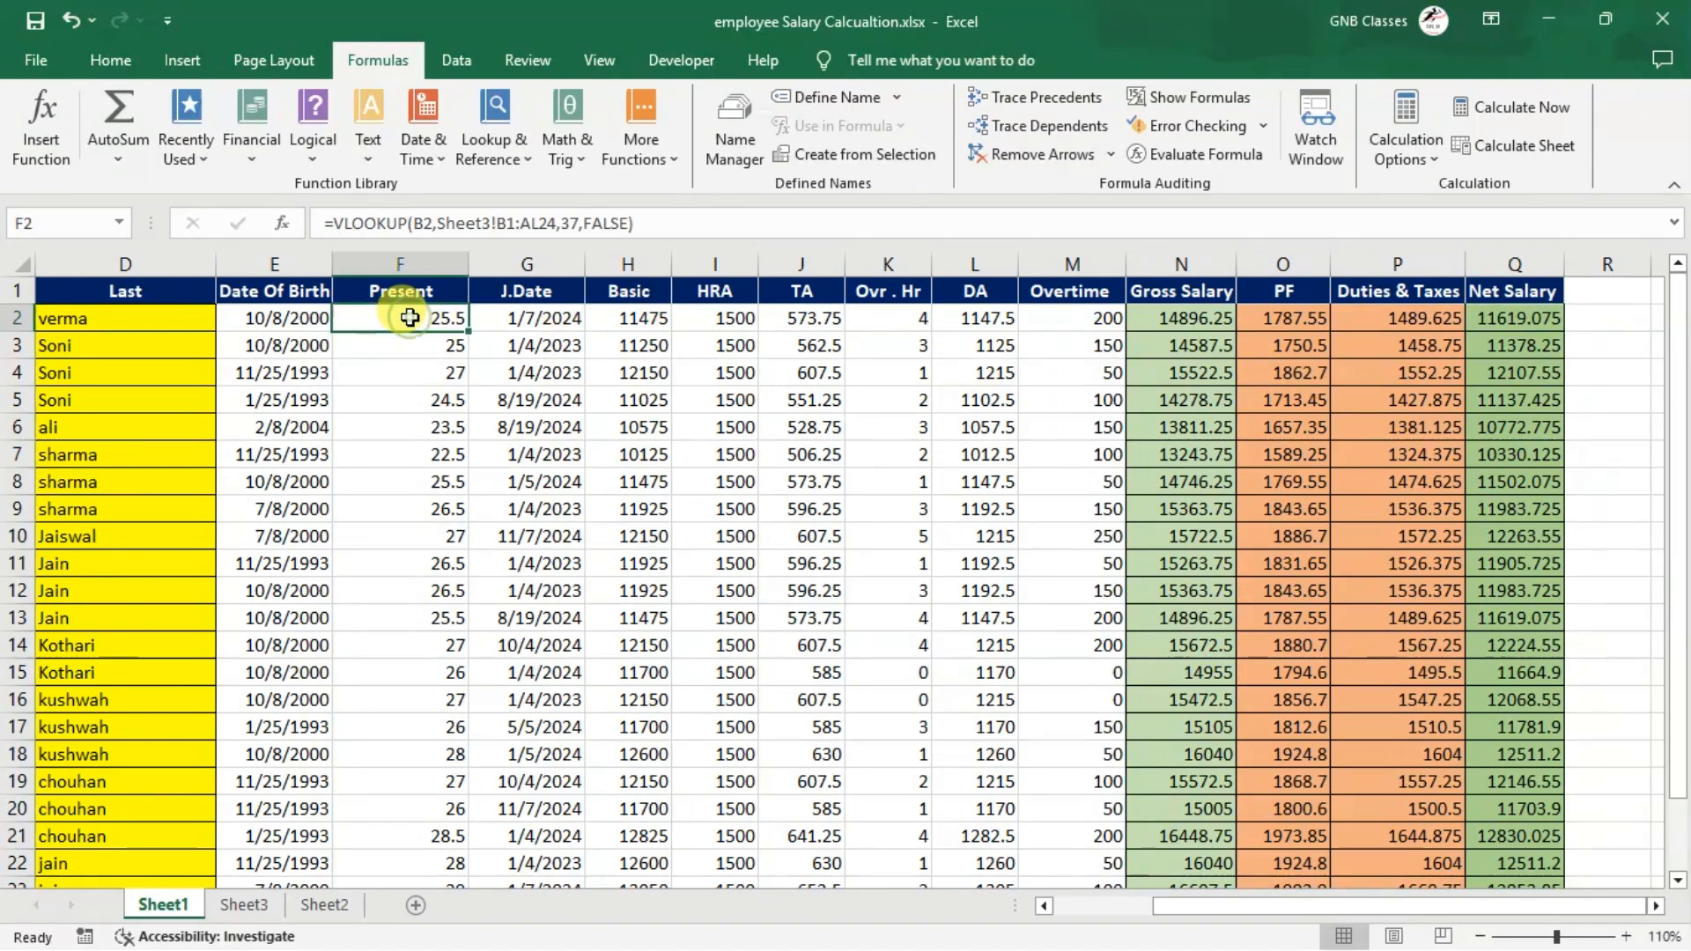
{"action": "left_click", "coordinate": [627, 318]}
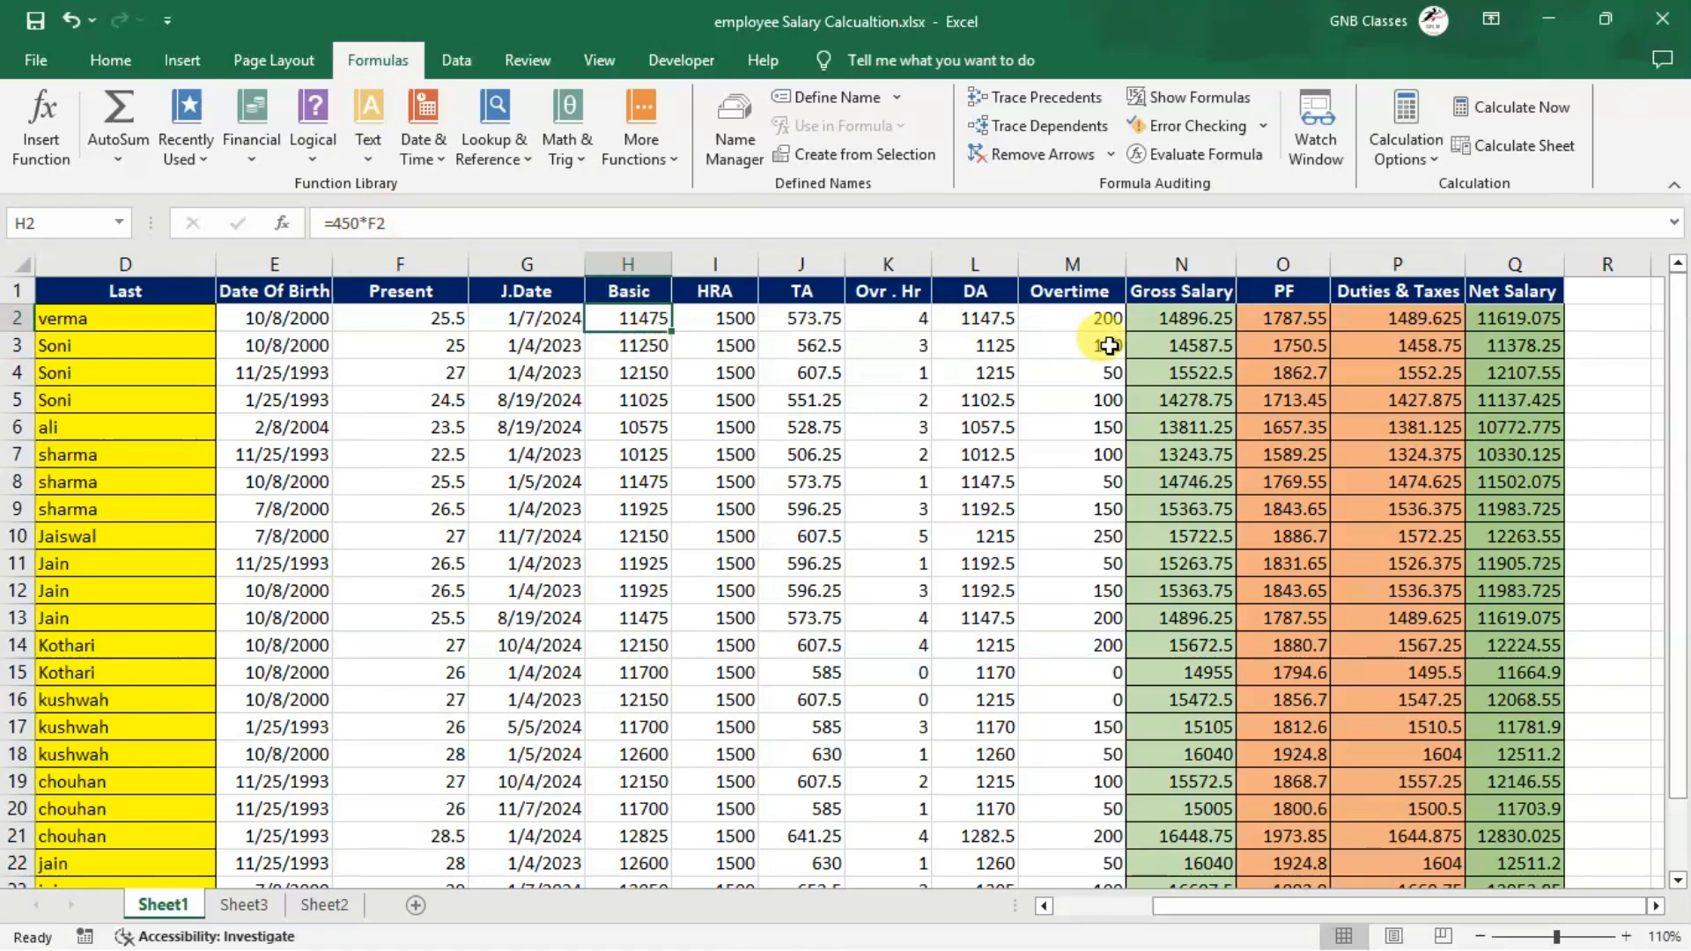
{"action": "left_click", "coordinate": [1190, 323]}
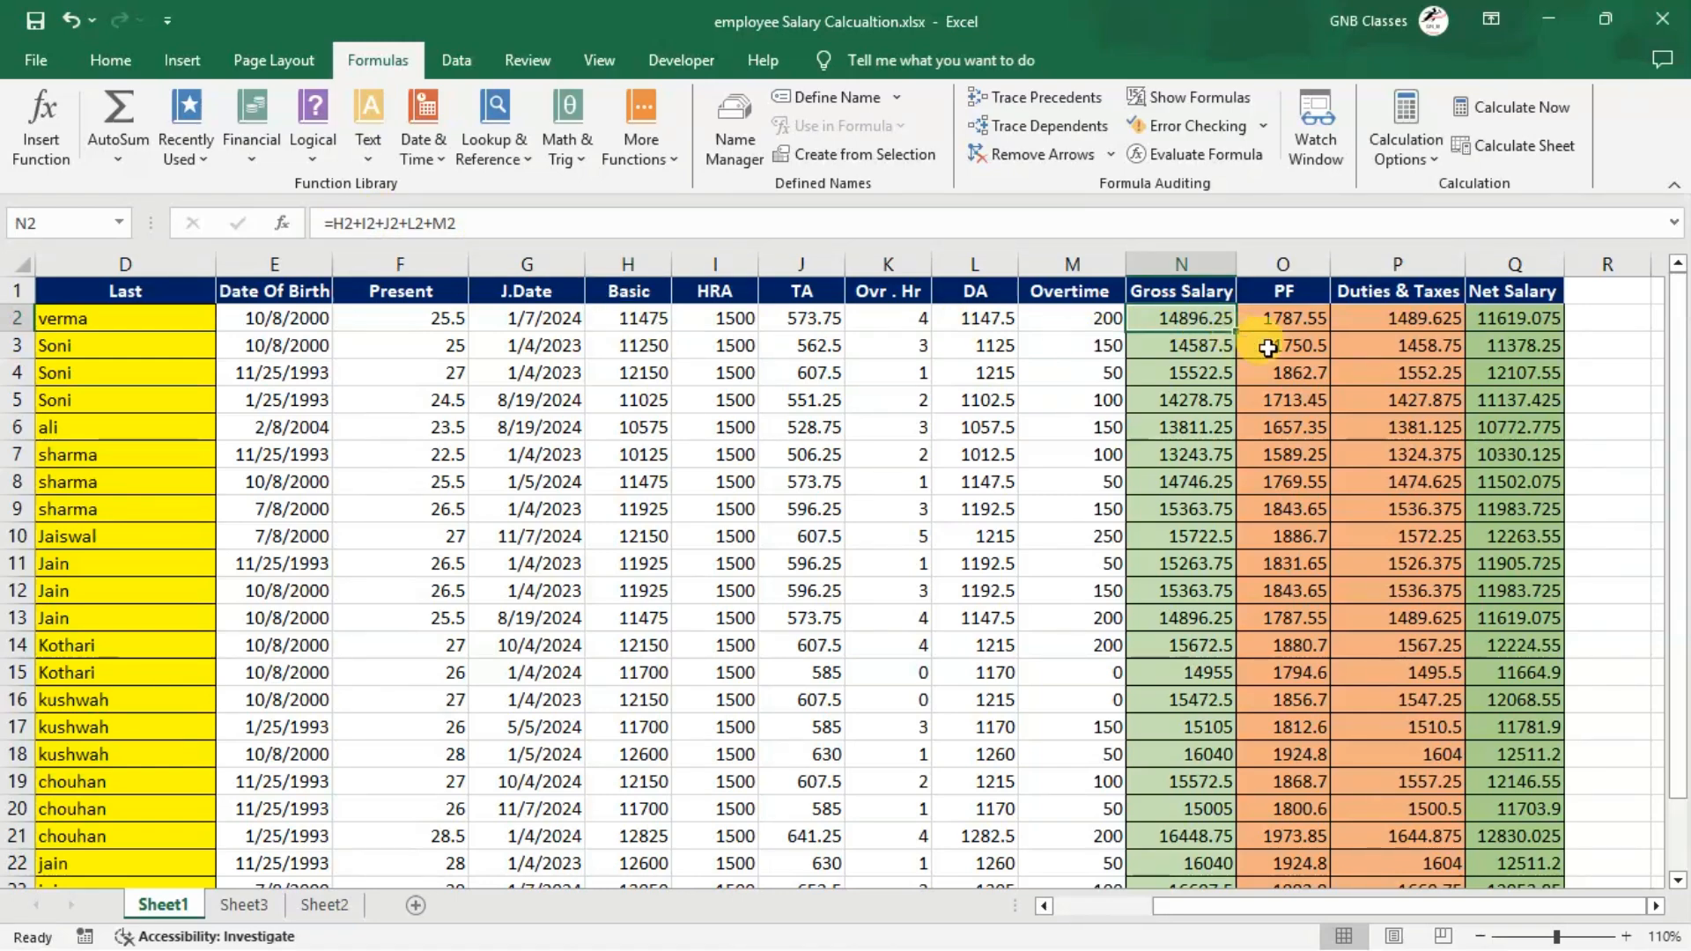
{"action": "left_click", "coordinate": [1289, 315]}
{"action": "left_click", "coordinate": [1533, 313]}
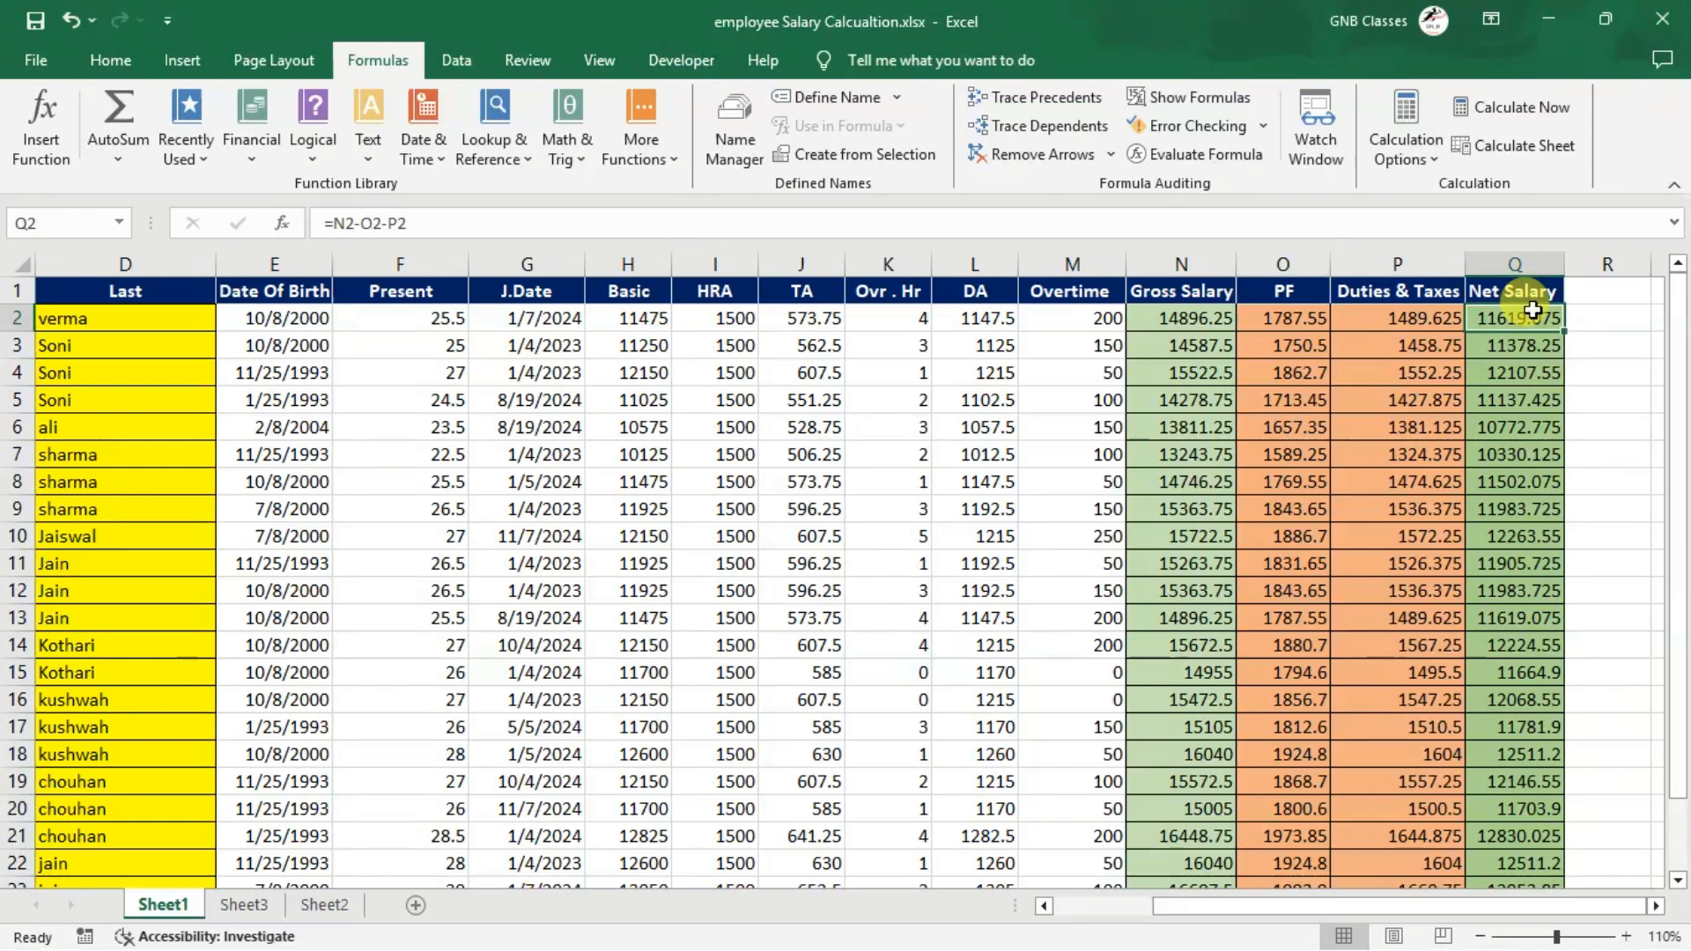
Change the row 4 attendance mark on Sheet3 for 12/15/2024 (R4) to A and return to Sheet1
{"action": "scroll", "coordinate": [378, 544], "scroll_direction": "left", "scroll_amount": 1}
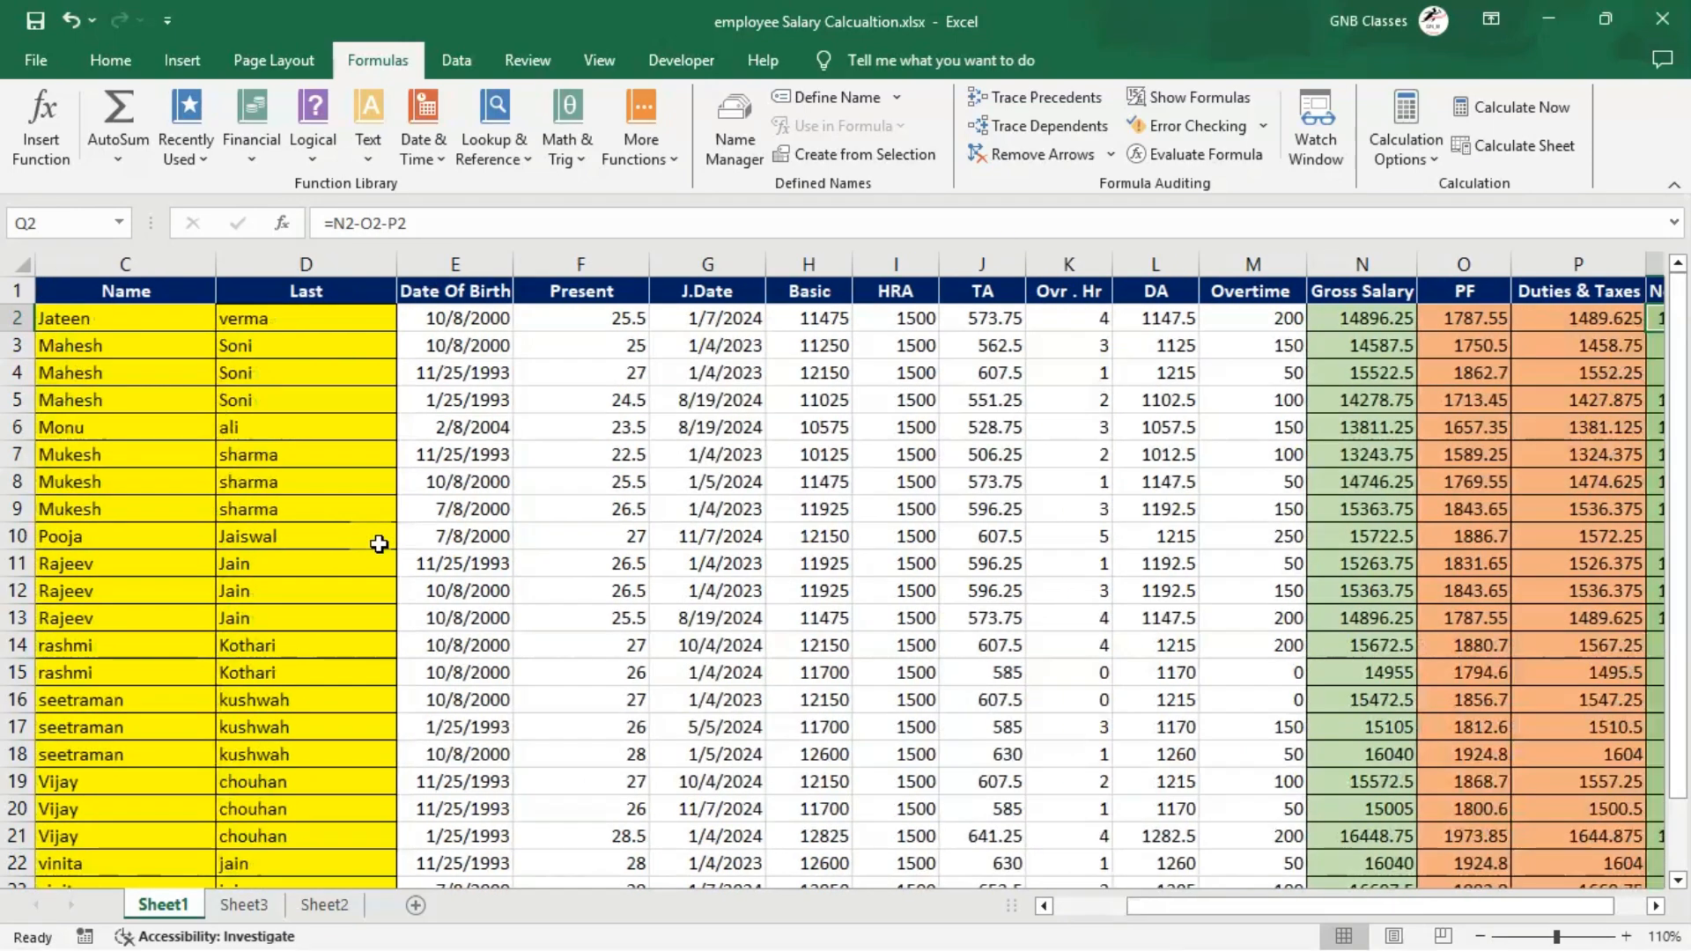
{"action": "scroll", "coordinate": [379, 543], "scroll_direction": "left", "scroll_amount": 1}
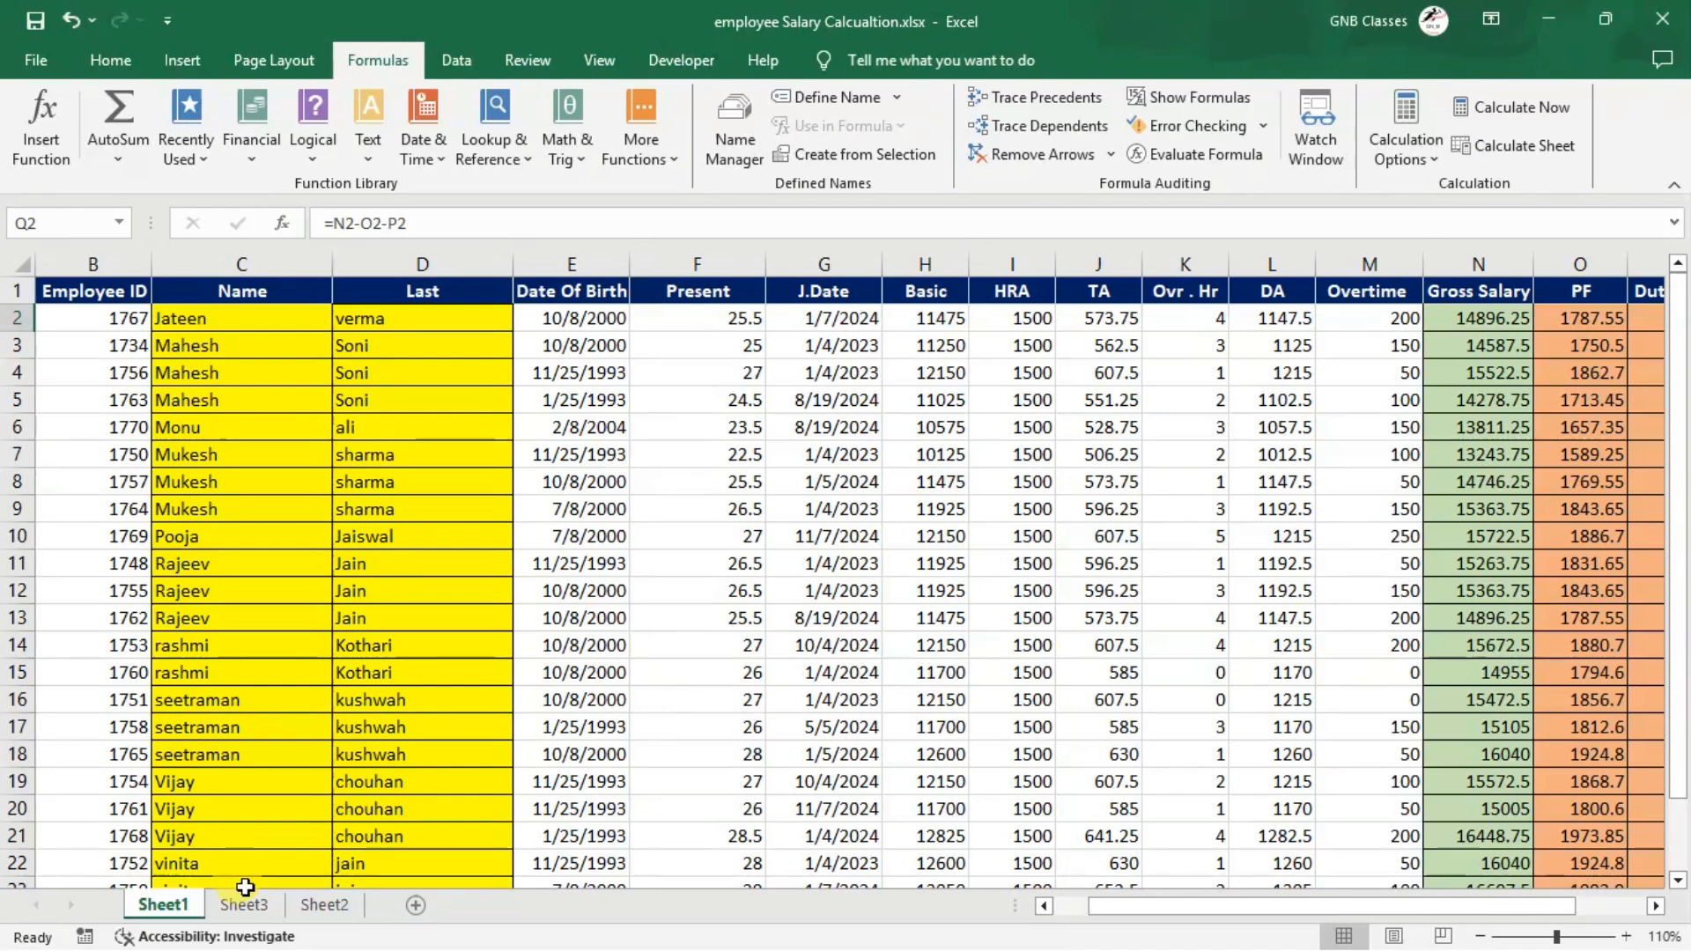
{"action": "left_click", "coordinate": [243, 907]}
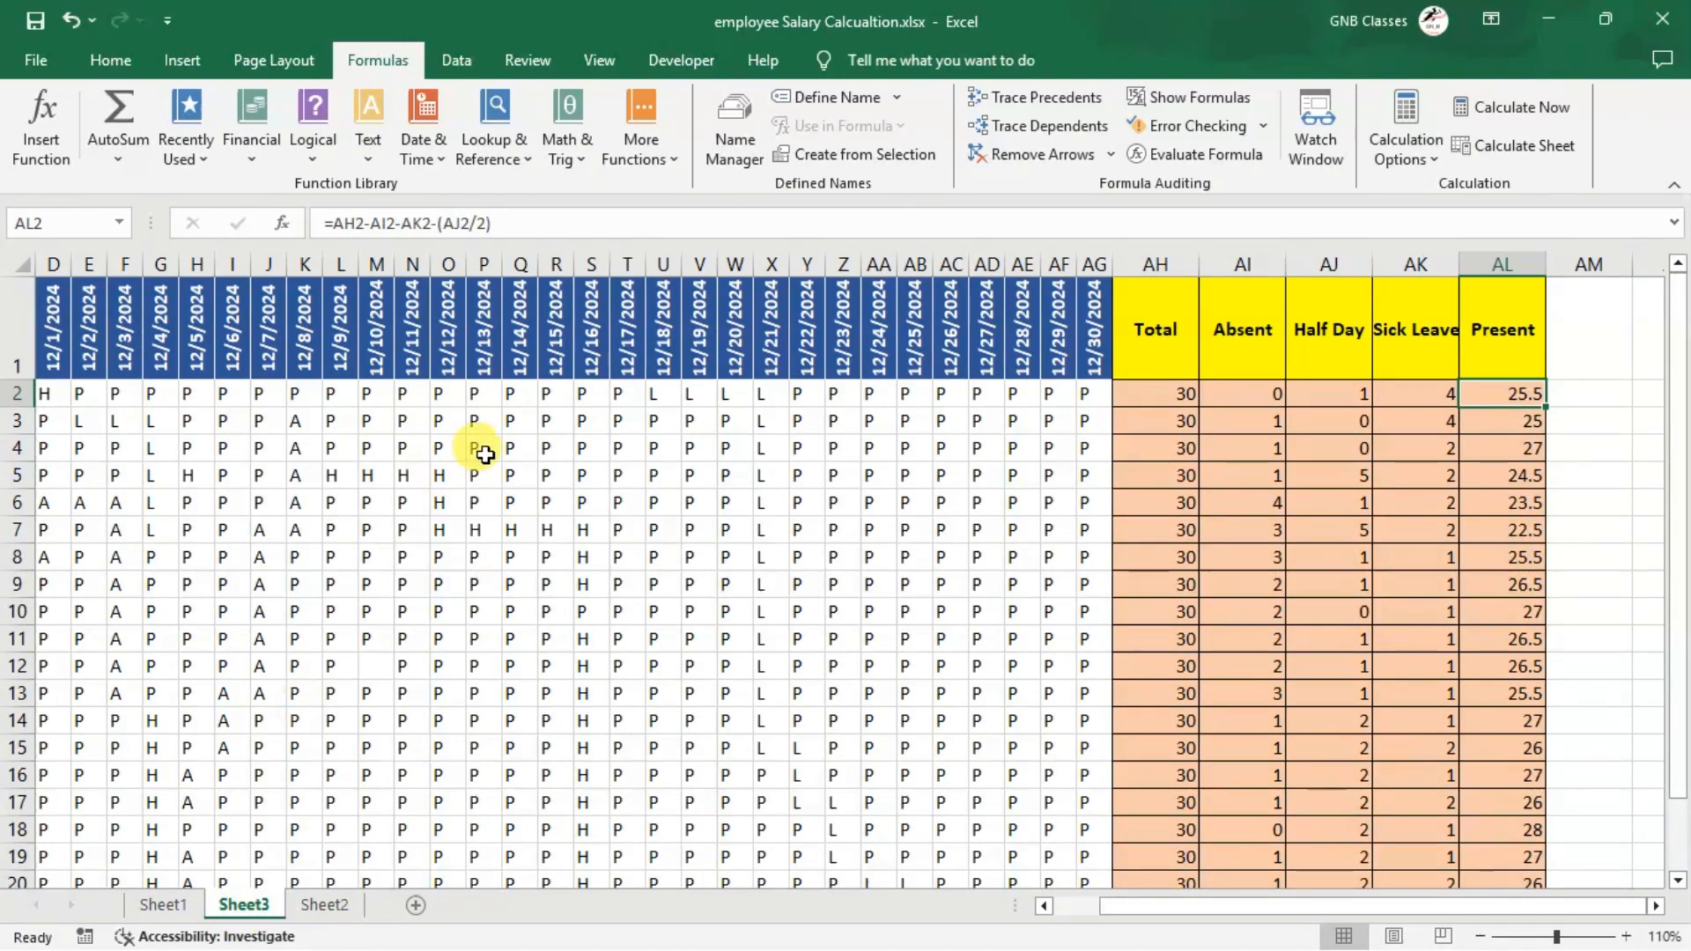
{"action": "left_click", "coordinate": [548, 451]}
{"action": "type", "text": "A"}
{"action": "key", "text": "Return"}
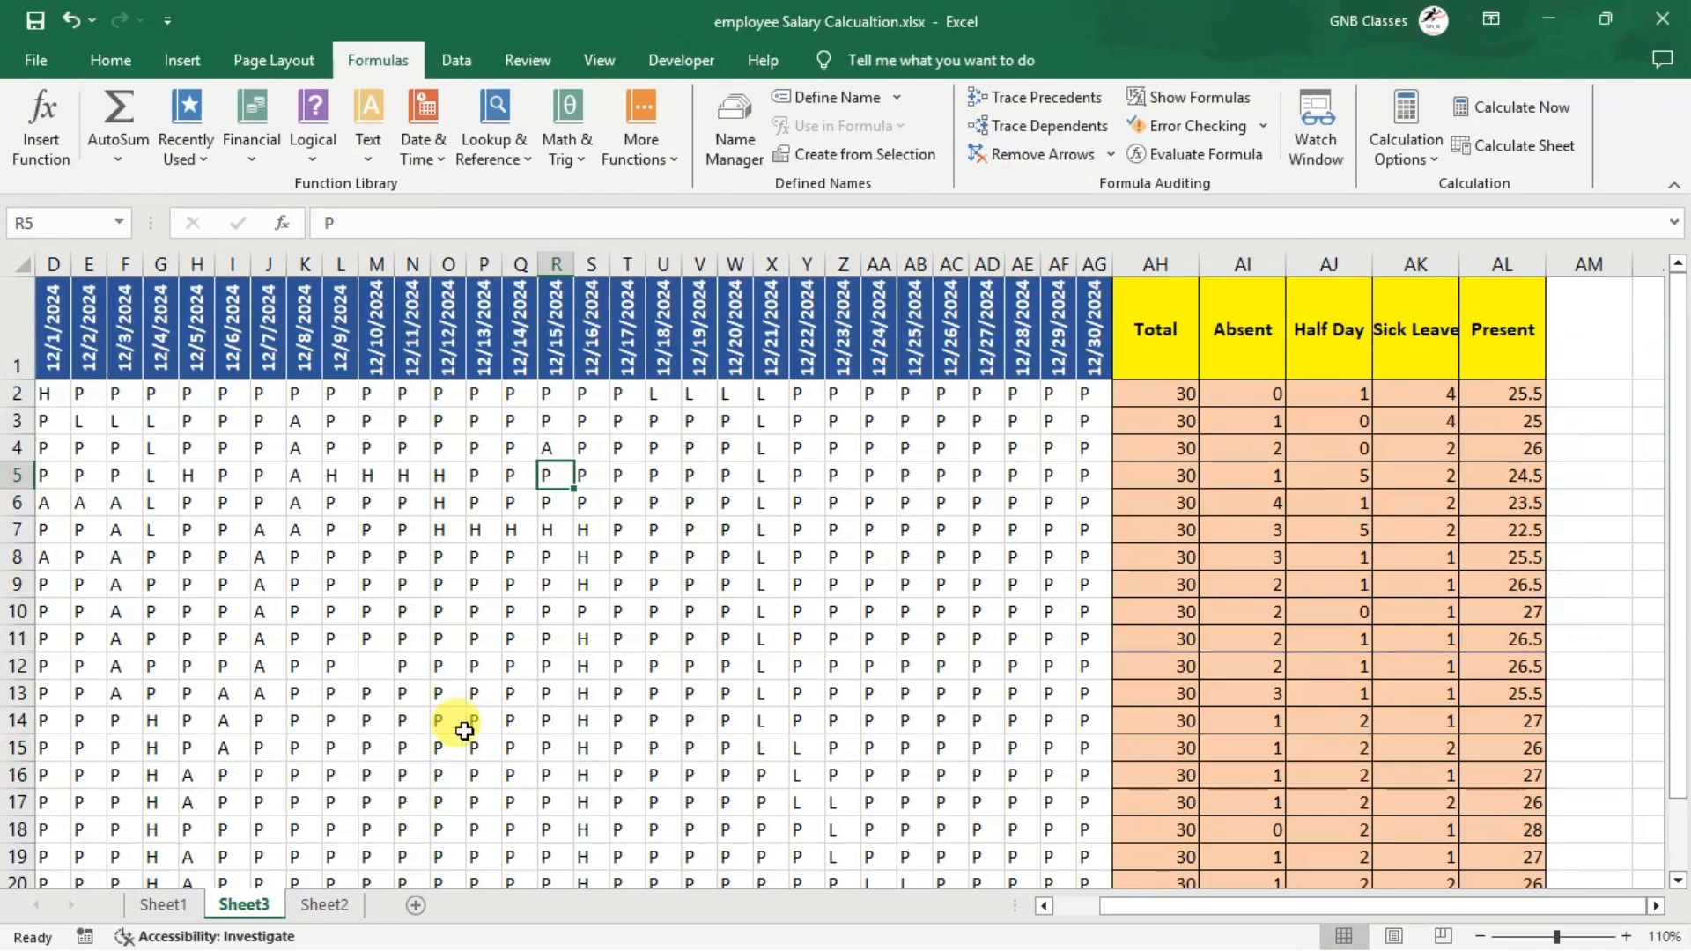
{"action": "left_click", "coordinate": [166, 905]}
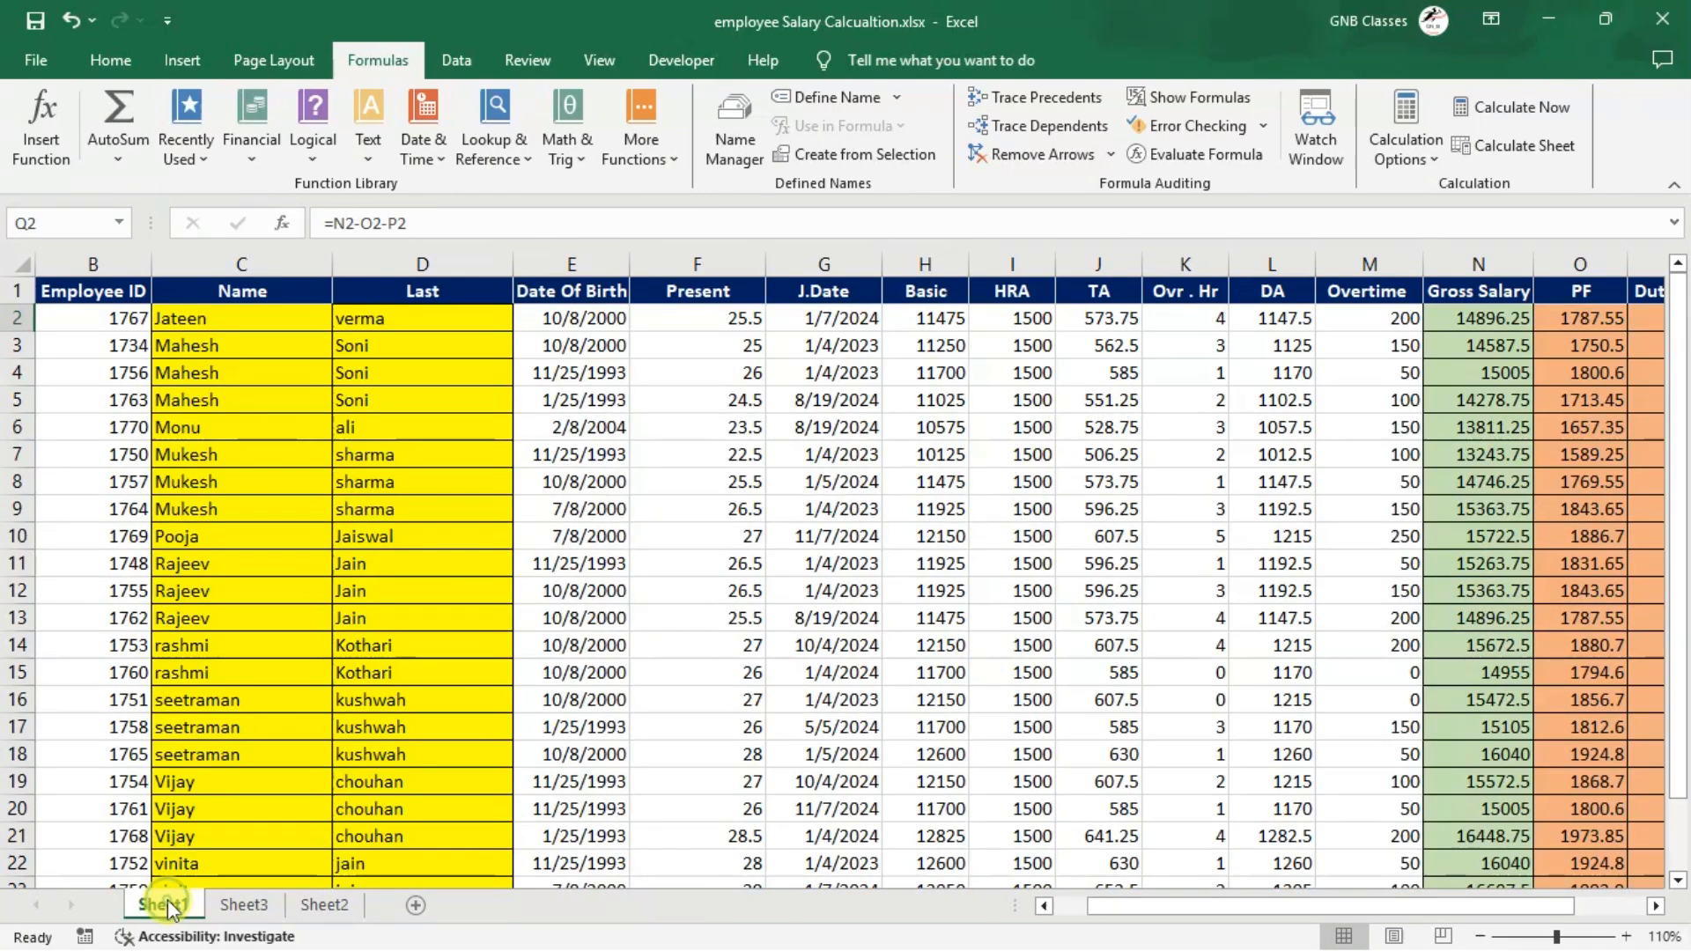